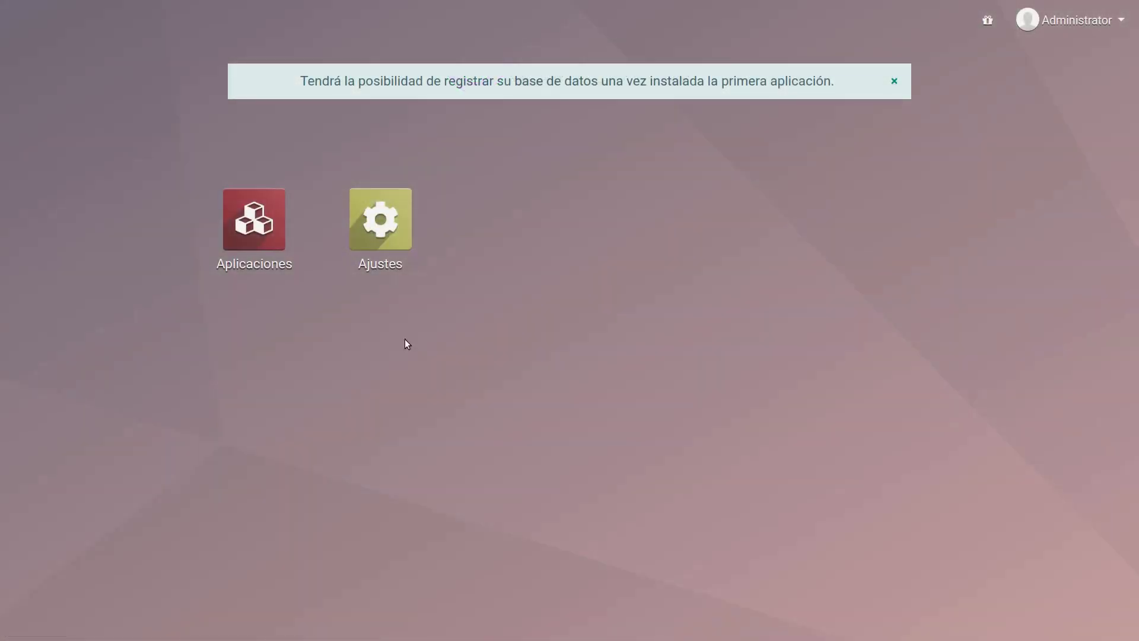
# Step: Review the country and currency in My Company's record under the company settings, discarding the edit
pyautogui.click(373, 226)
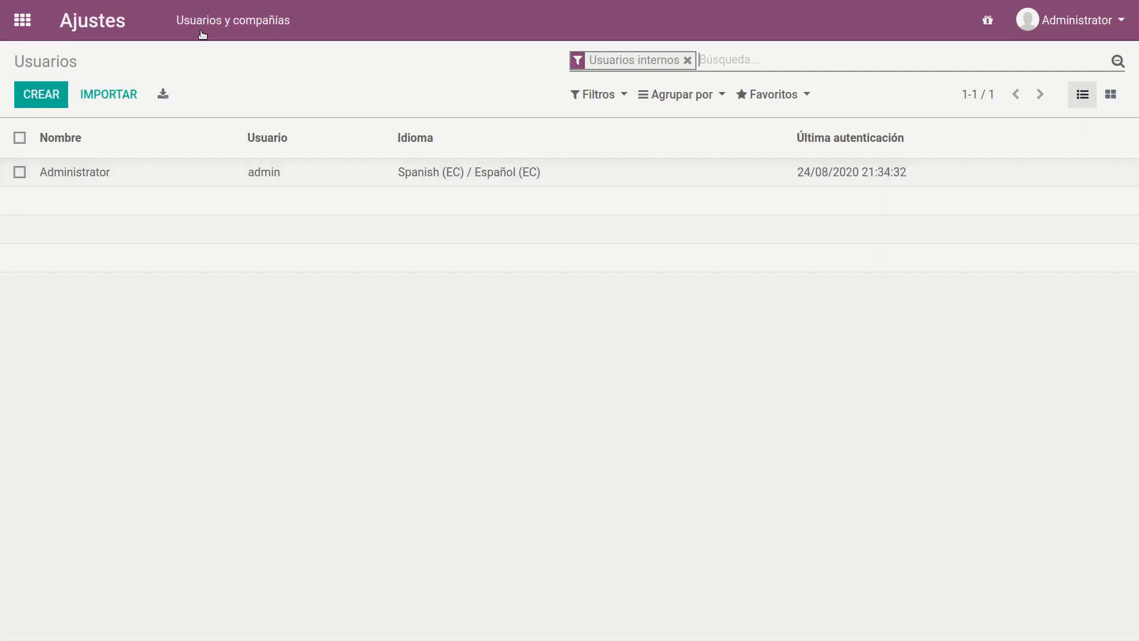
pyautogui.click(218, 18)
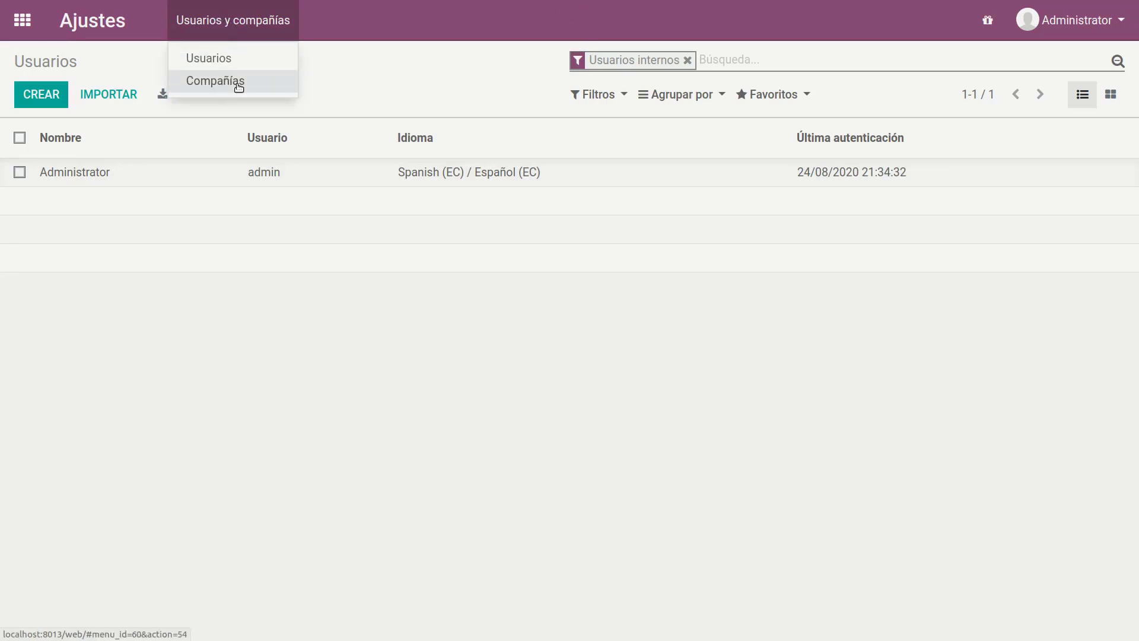
pyautogui.click(238, 87)
pyautogui.click(112, 172)
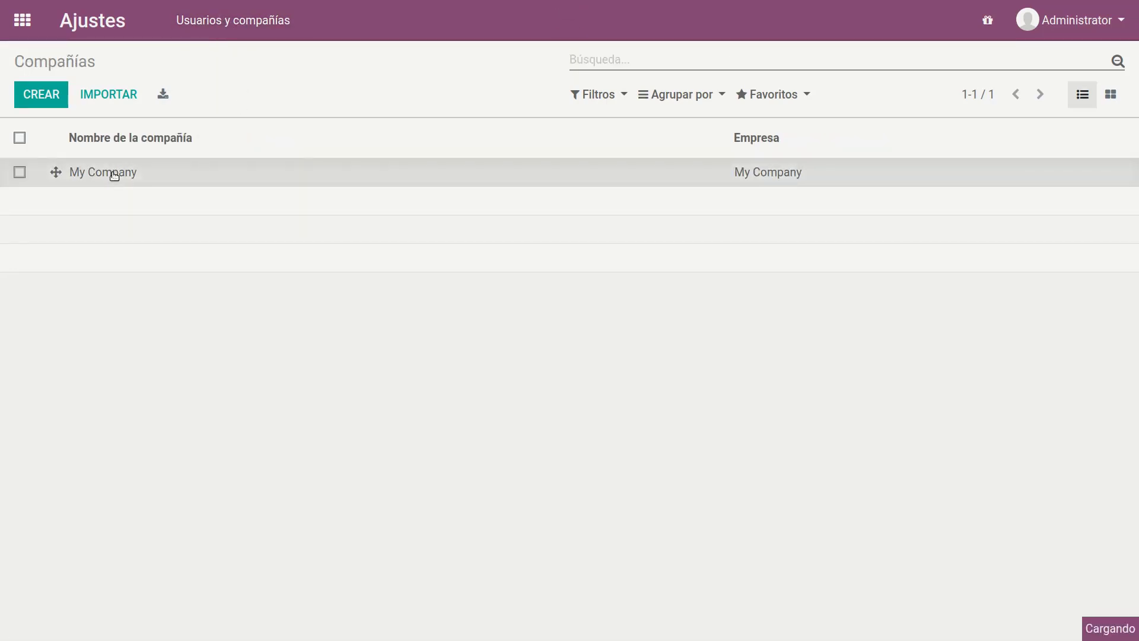
pyautogui.click(42, 95)
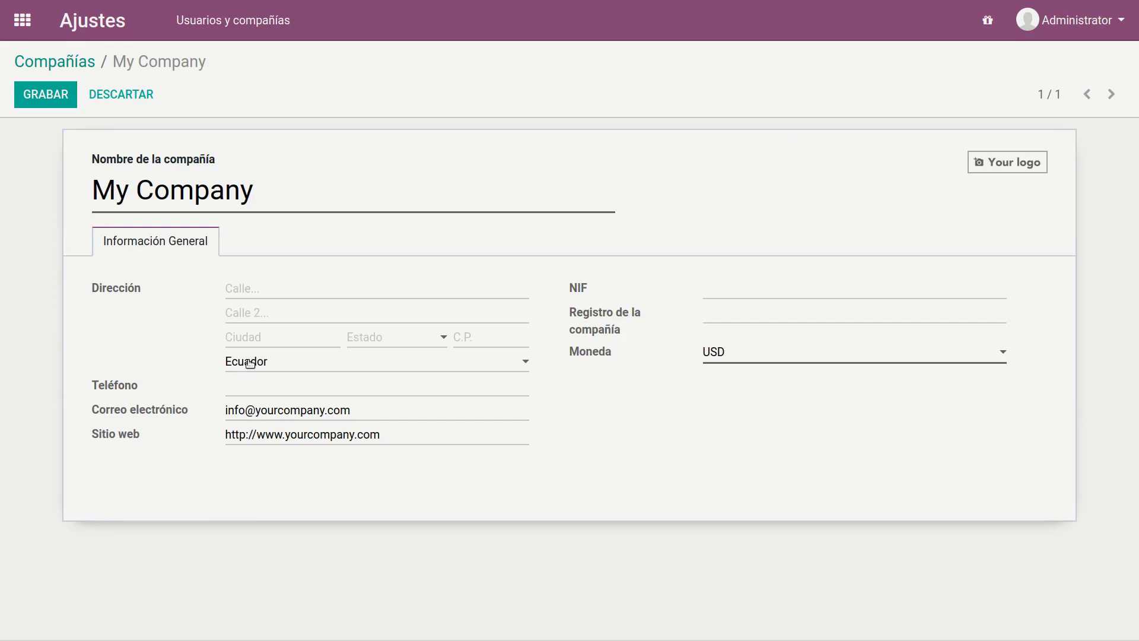
pyautogui.click(249, 361)
pyautogui.click(250, 361)
pyautogui.click(125, 97)
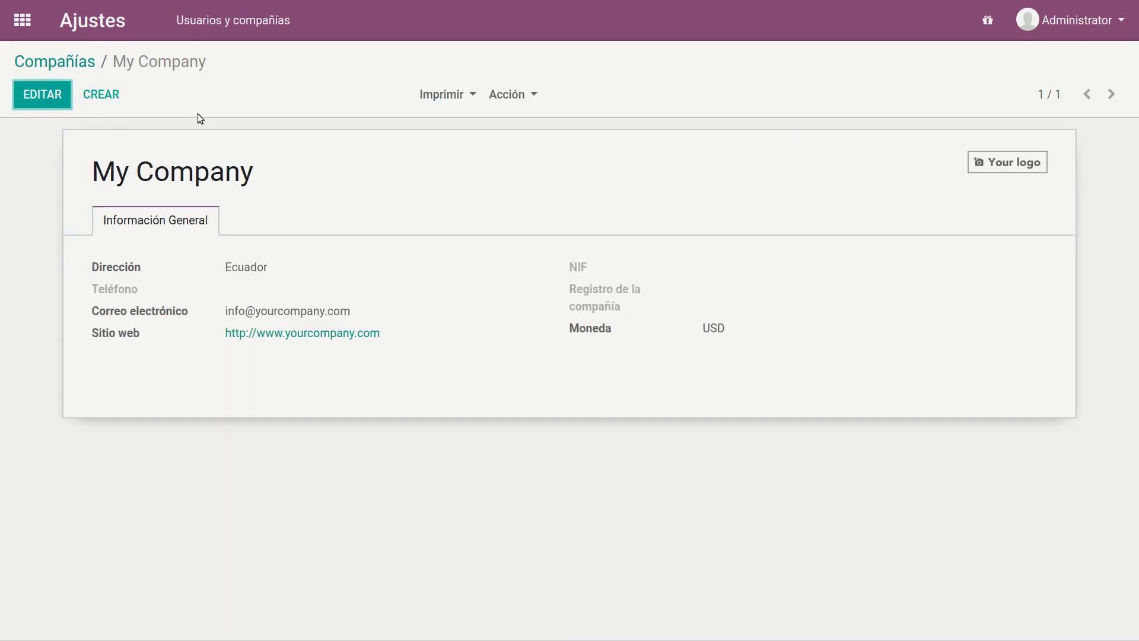
# Step: Find the accounting application by searching the available applications for "account" and install Contabilidad
pyautogui.click(22, 22)
pyautogui.click(250, 221)
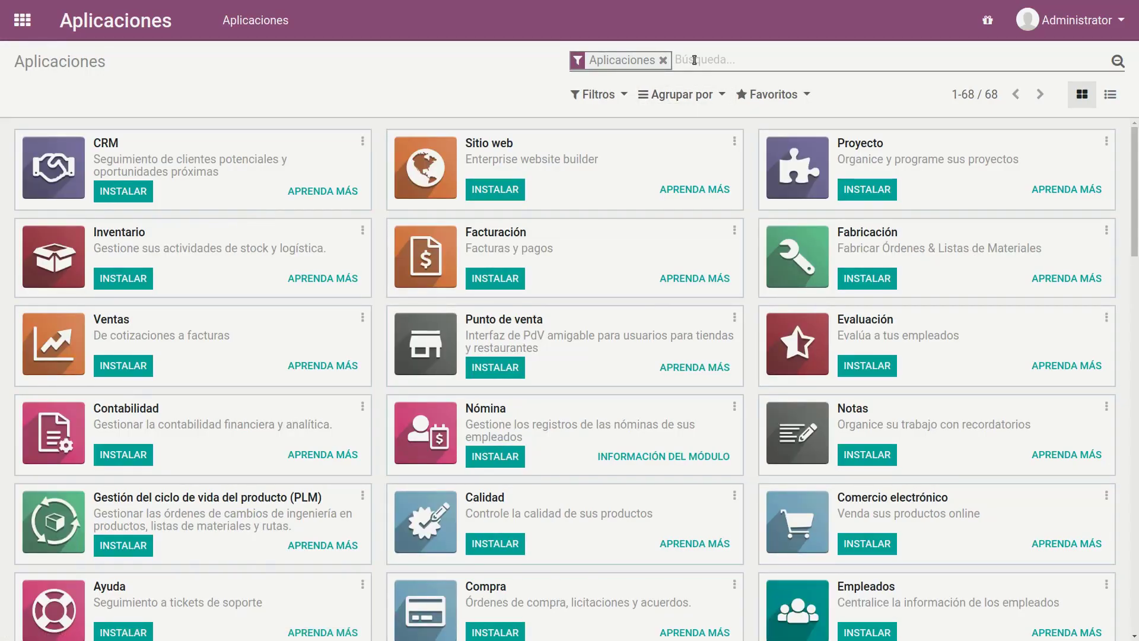
pyautogui.click(694, 60)
pyautogui.write('account')
pyautogui.press('Return')
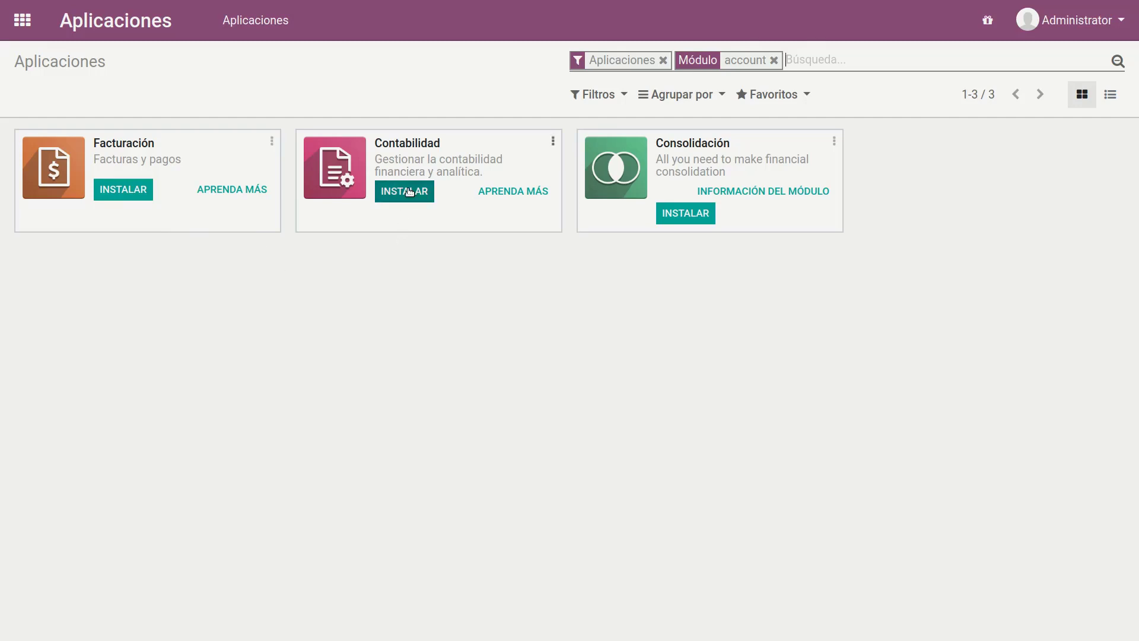
pyautogui.click(409, 192)
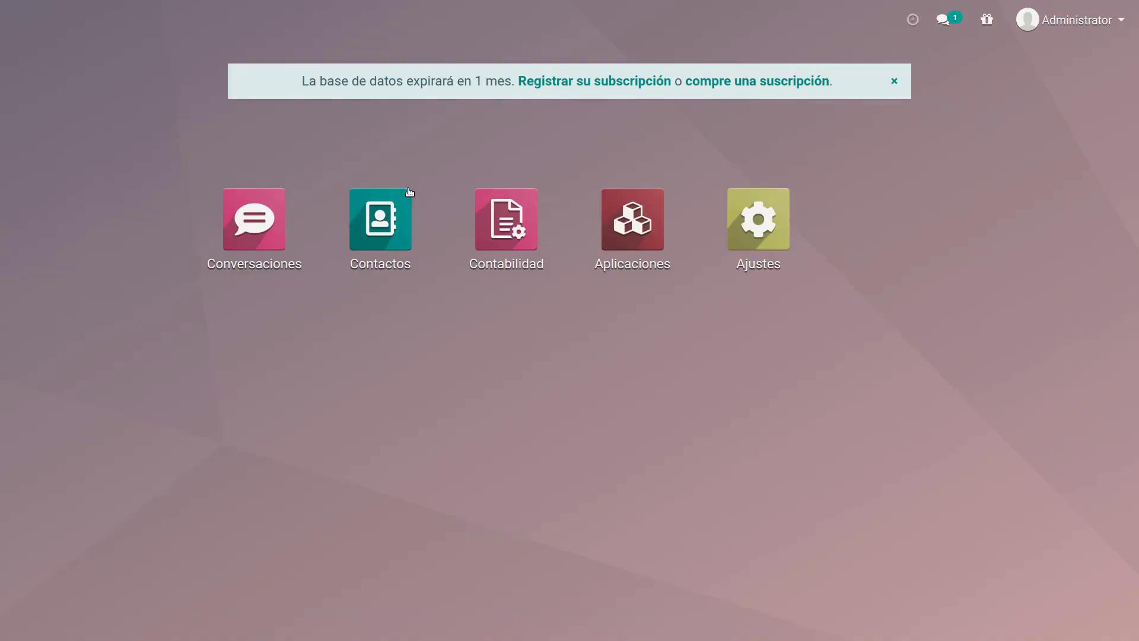
# Step: Start a new customer invoice in the Contabilidad application
pyautogui.click(527, 229)
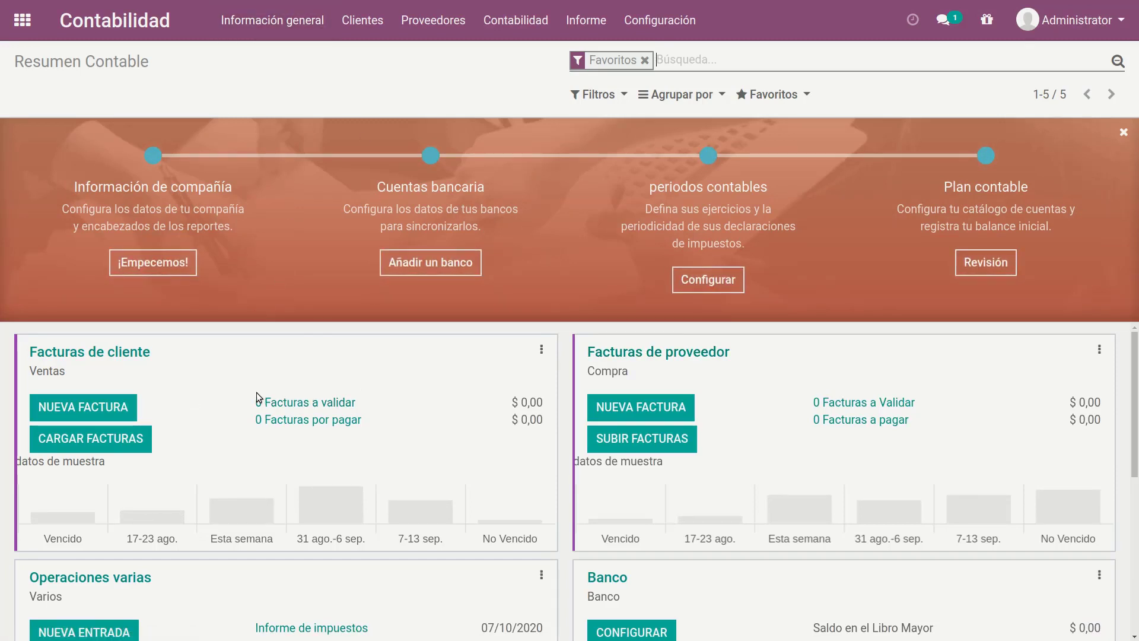
pyautogui.click(363, 20)
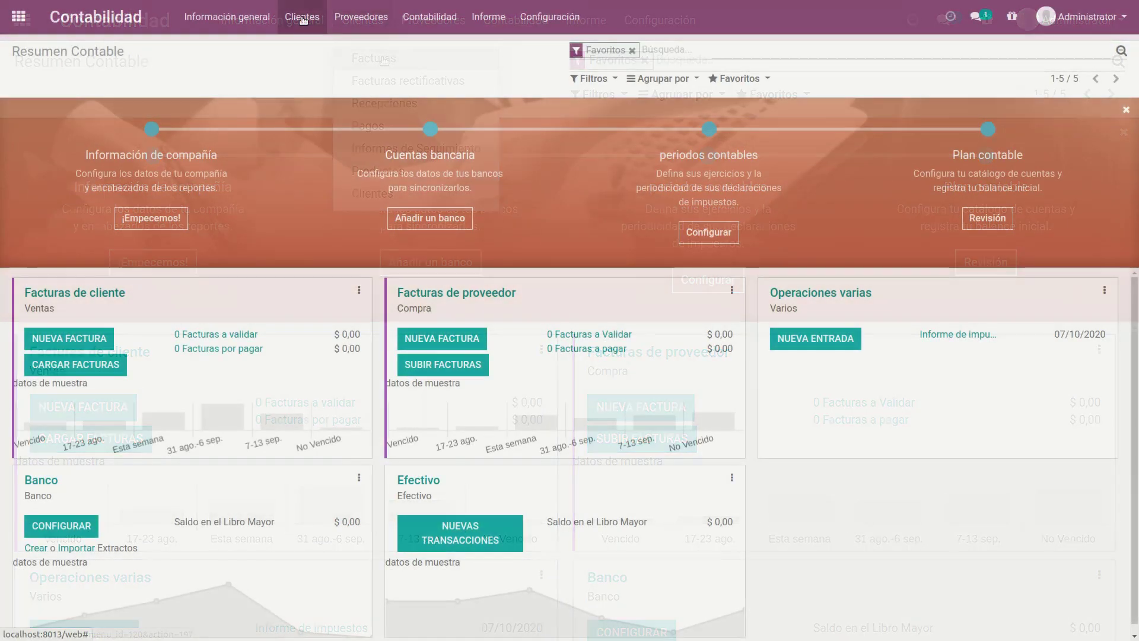
pyautogui.click(302, 17)
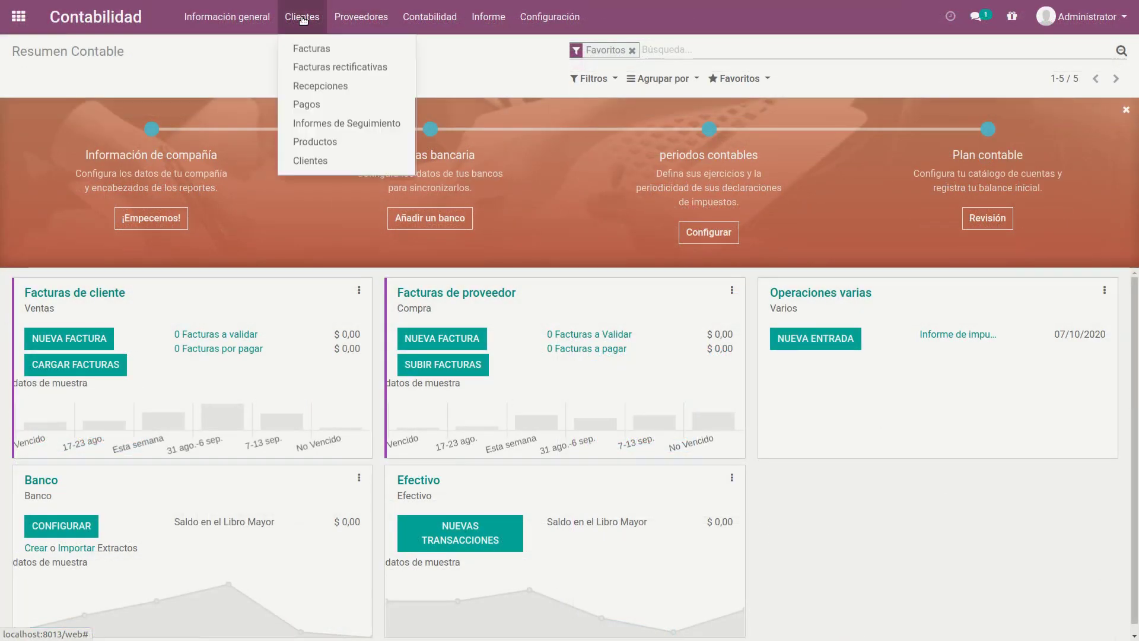
pyautogui.click(327, 48)
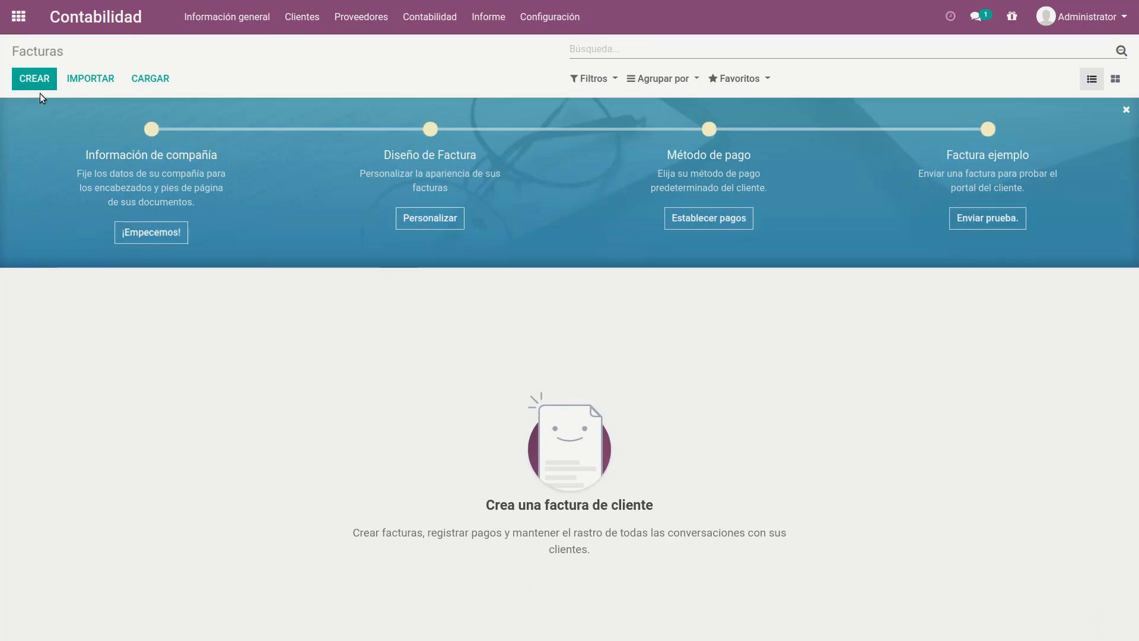
pyautogui.click(36, 77)
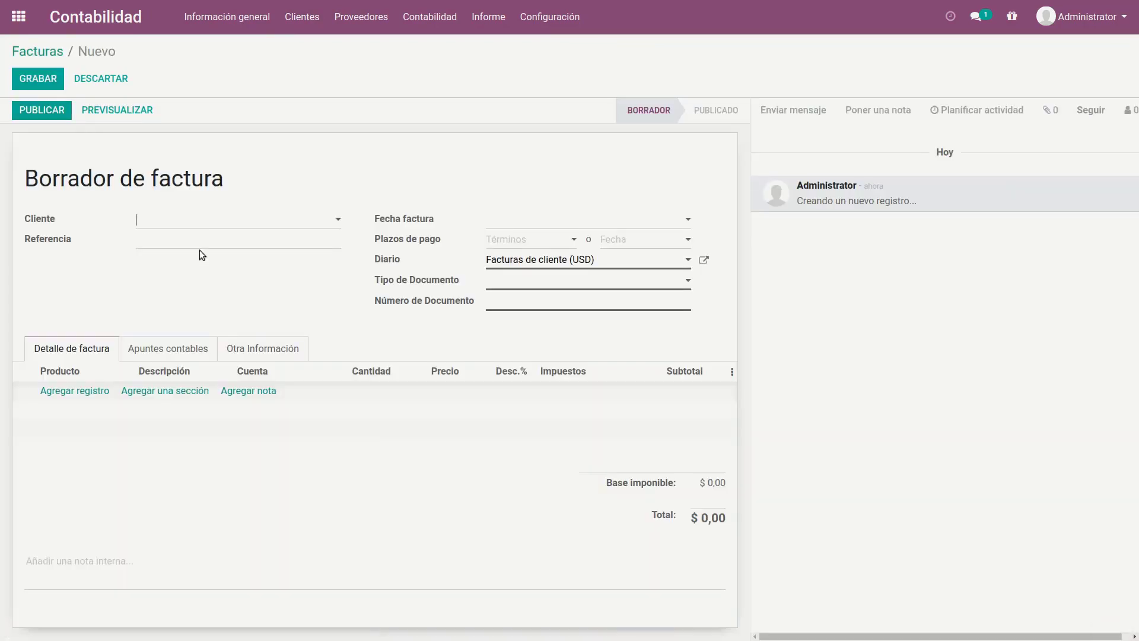
# Step: Enter TRESCLOUD as the invoice's customer and open the full creation form for it
pyautogui.click(220, 226)
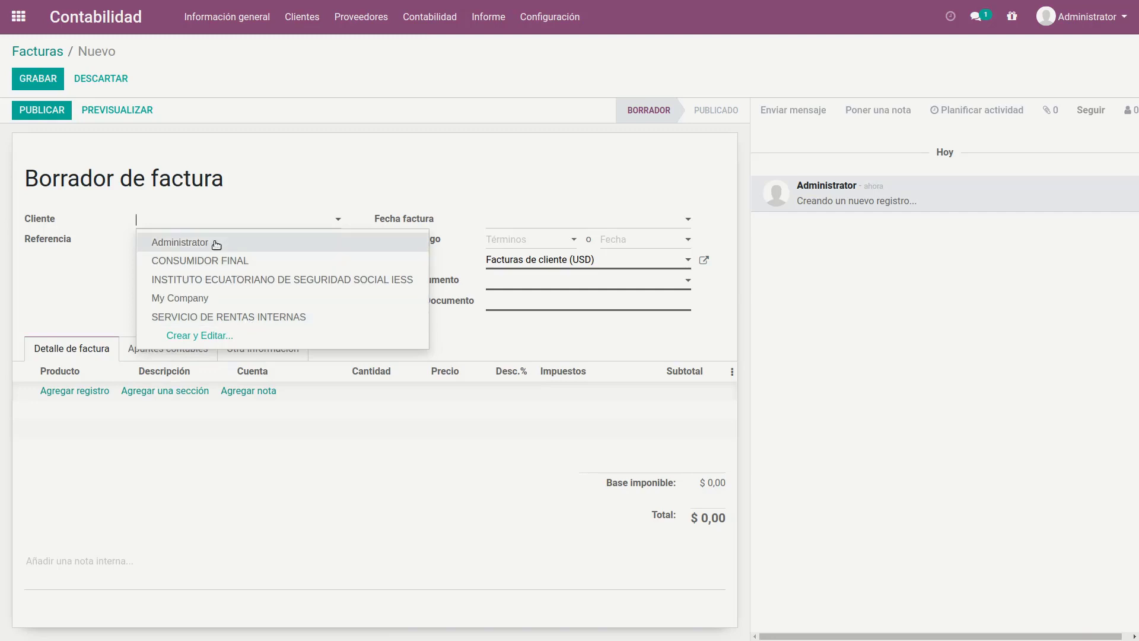
pyautogui.write('TRESCLOUD')
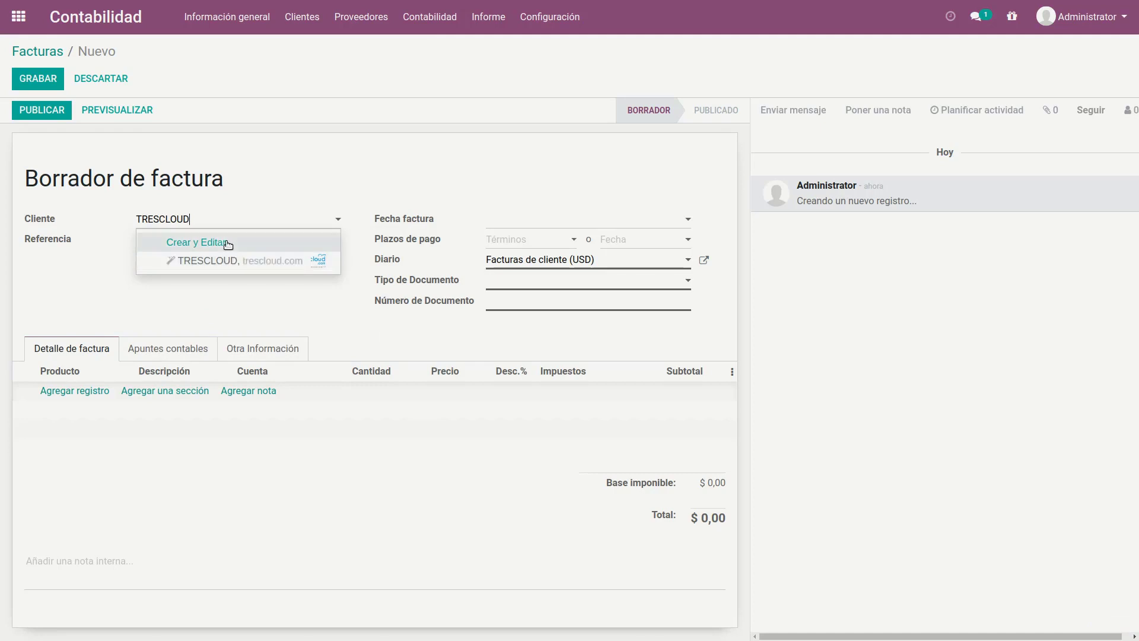
pyautogui.click(227, 242)
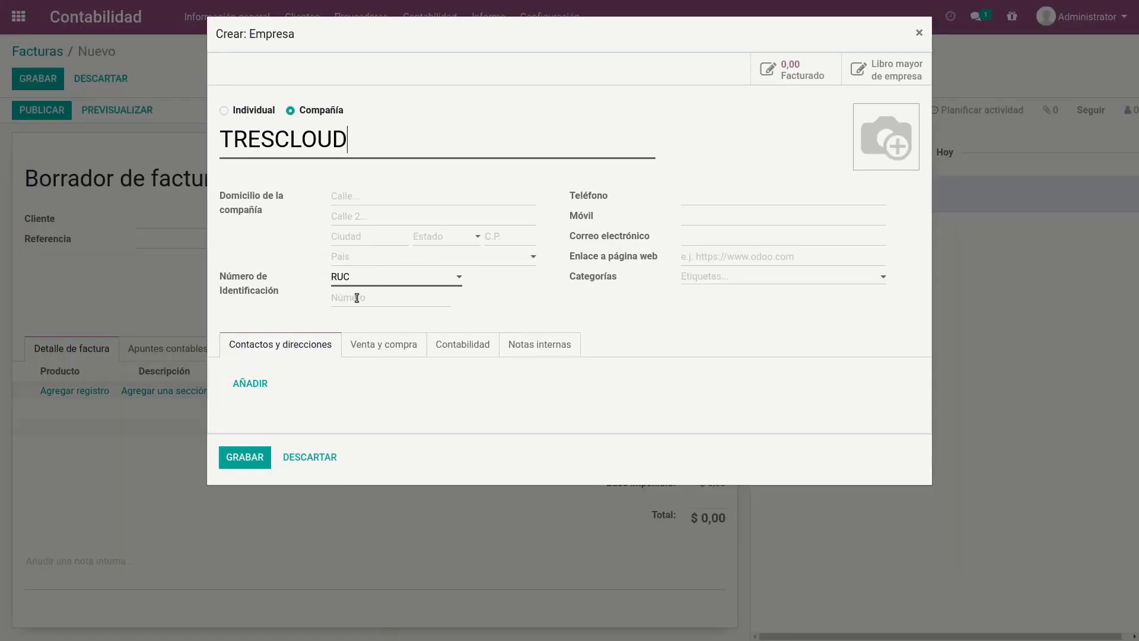
# Step: Keep RUC as the customer's identification type and enter the company's tax identification number
pyautogui.click(359, 279)
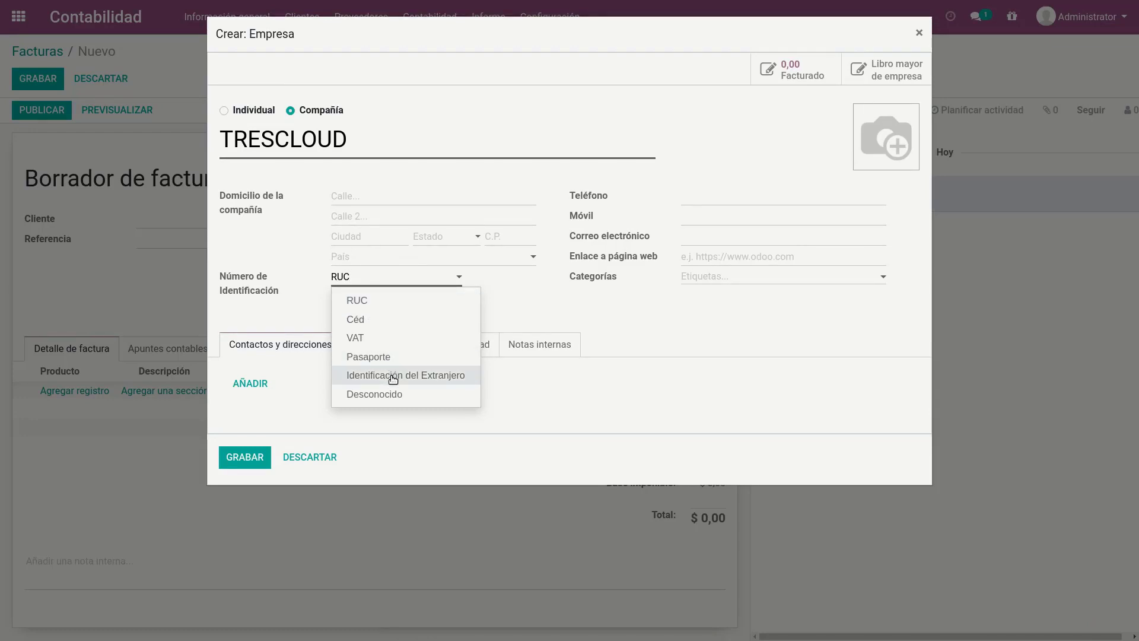
pyautogui.click(266, 304)
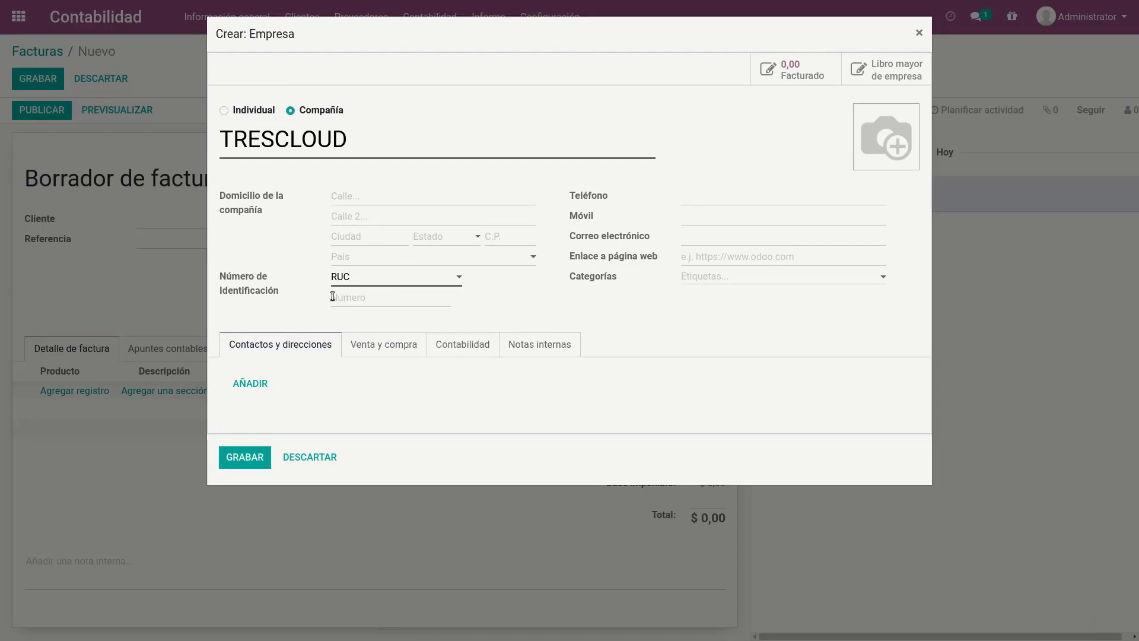
pyautogui.click(344, 302)
# Step: Set the customer's country to Ecuador and try to save the new record
pyautogui.click(364, 256)
pyautogui.write('ESC')
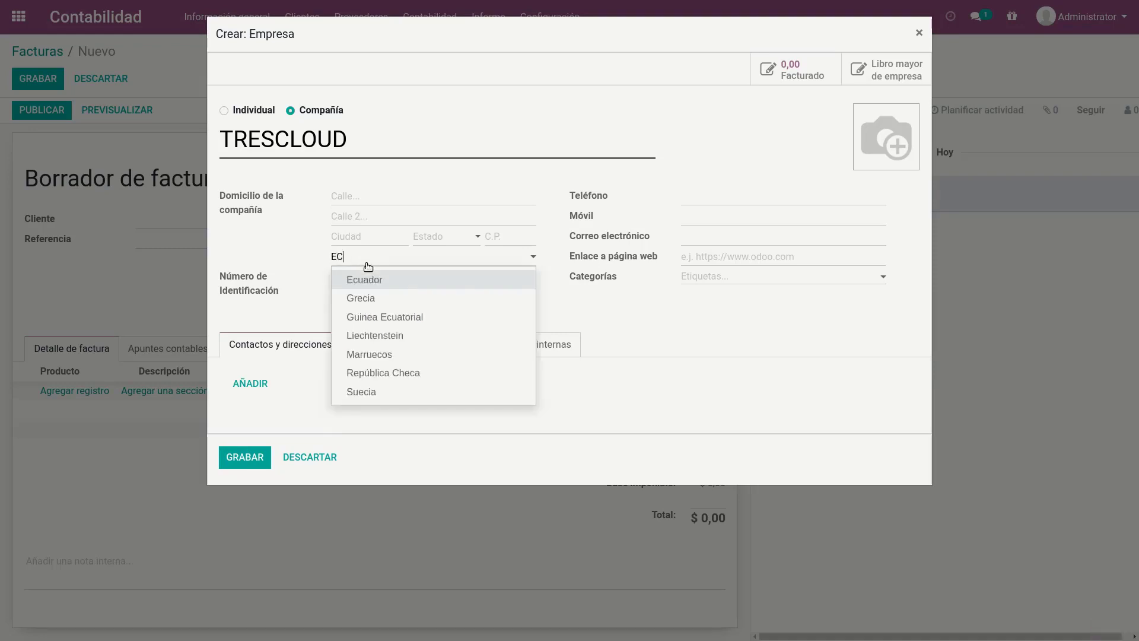
pyautogui.click(375, 282)
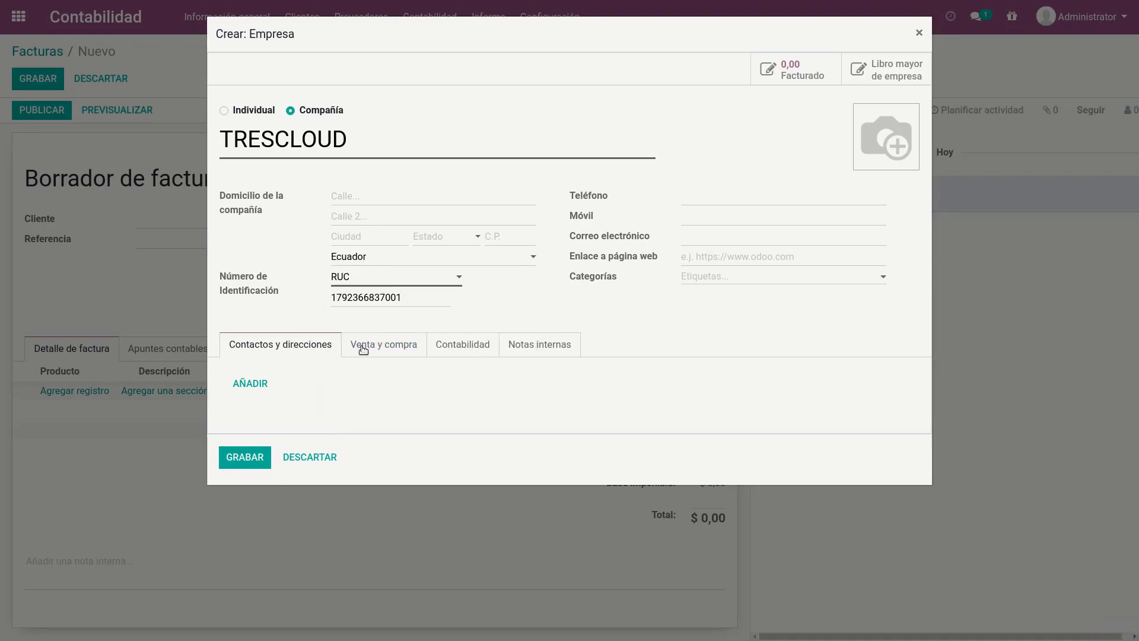
pyautogui.click(243, 456)
# Step: Correct the wrong digit in the customer's tax identification number and save the record
pyautogui.click(371, 151)
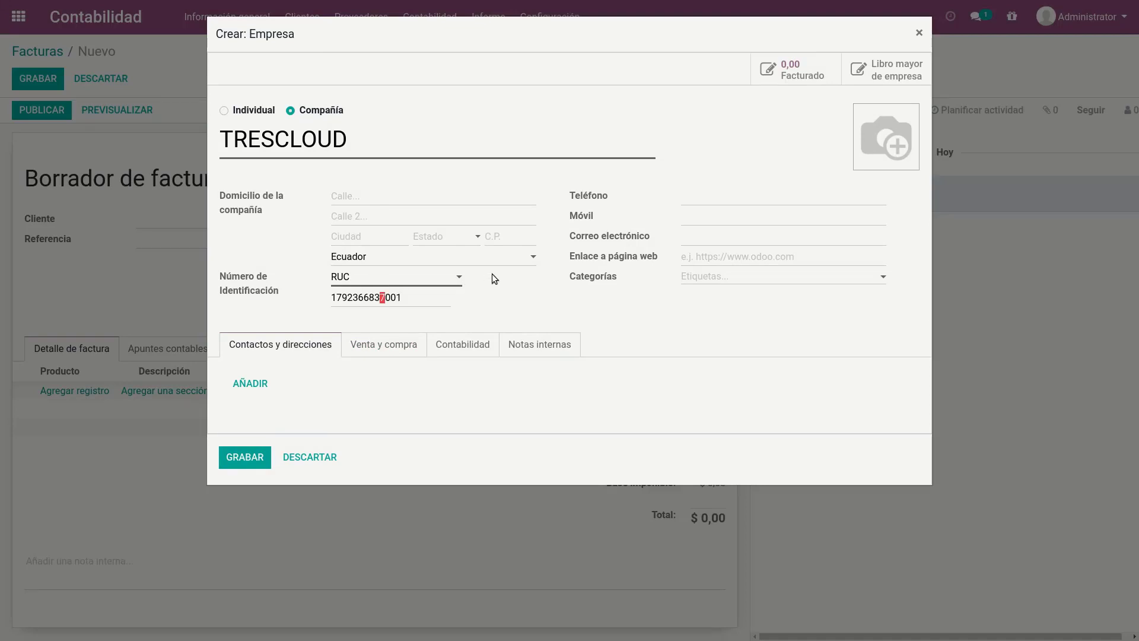
pyautogui.write('6')
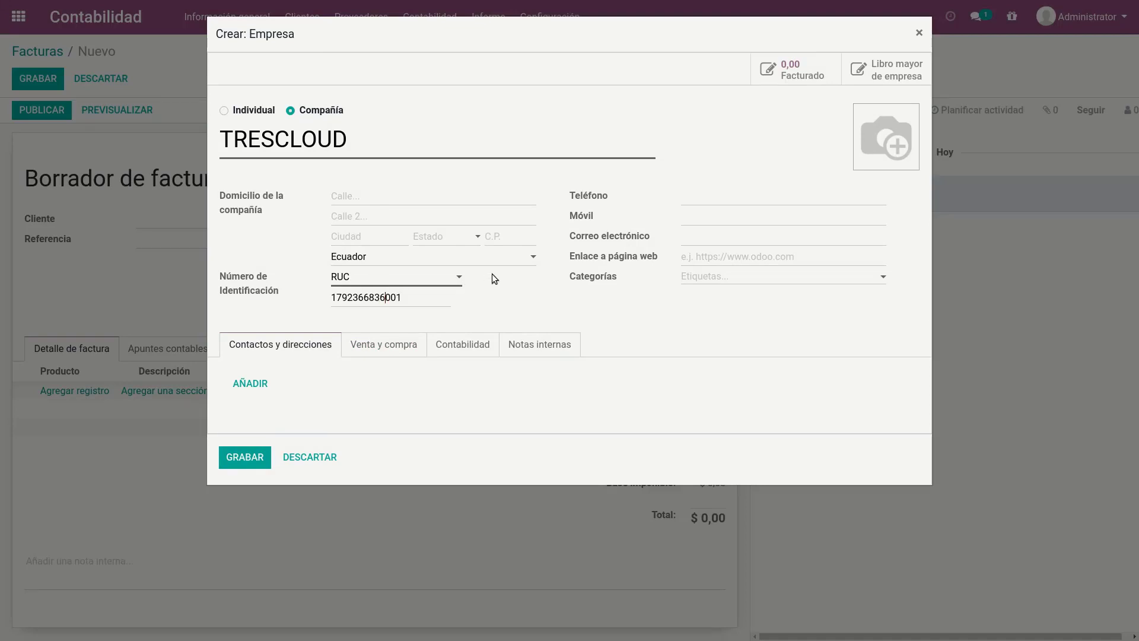
pyautogui.click(245, 456)
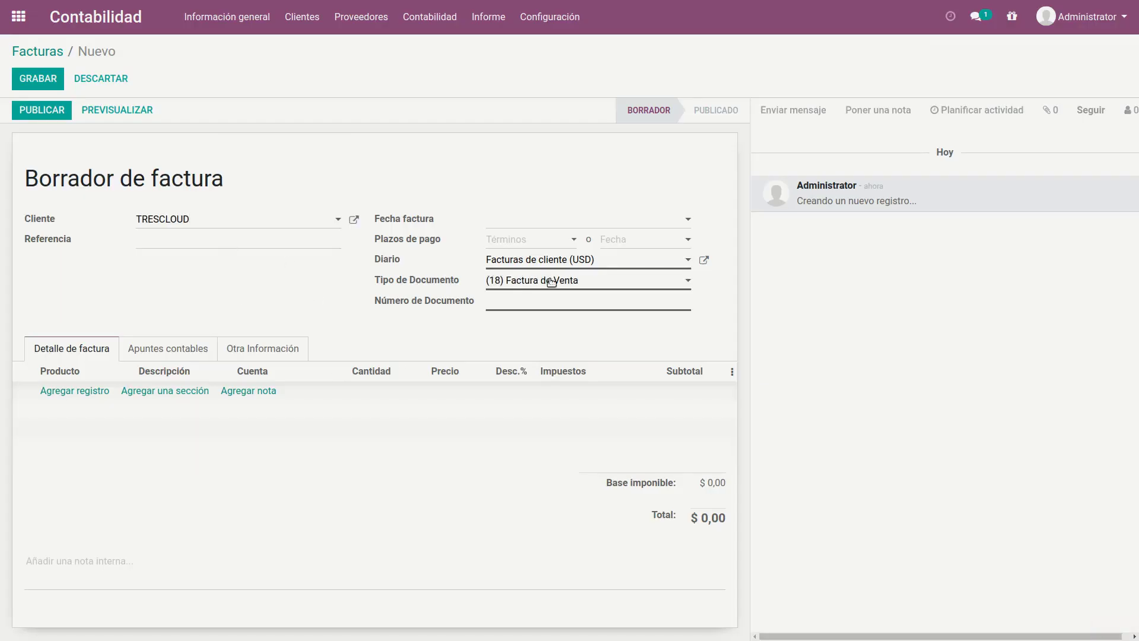
# Step: Keep (18) Factura de Venta as the document type and add an invoice line described as "SERVICIOS DE CONSULTORIA EN ODOO"
pyautogui.click(623, 281)
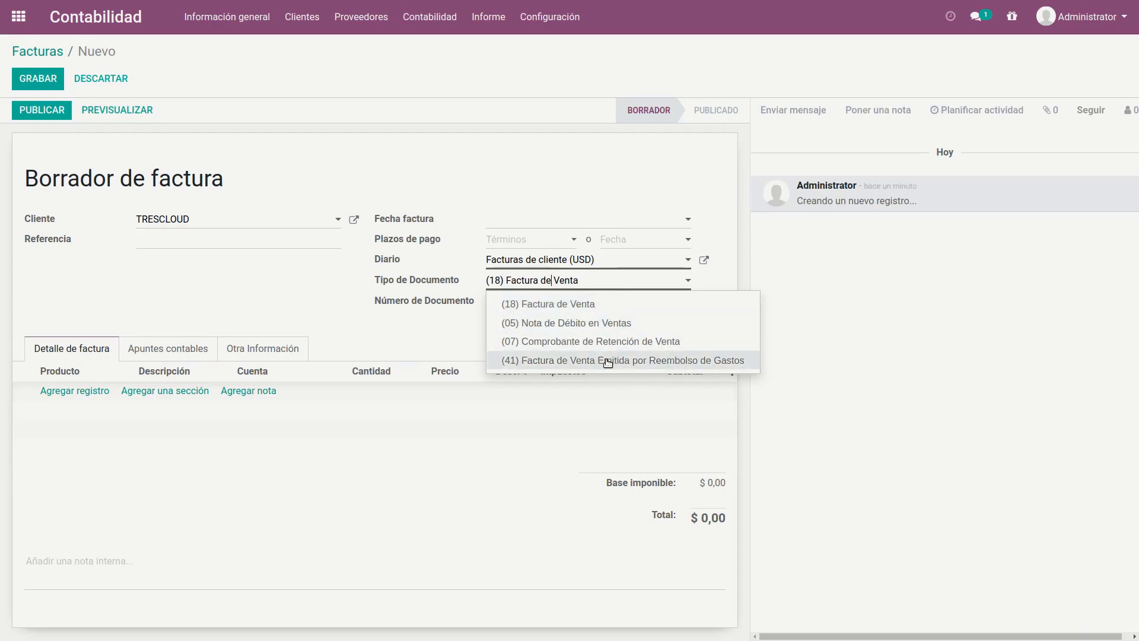
pyautogui.click(279, 310)
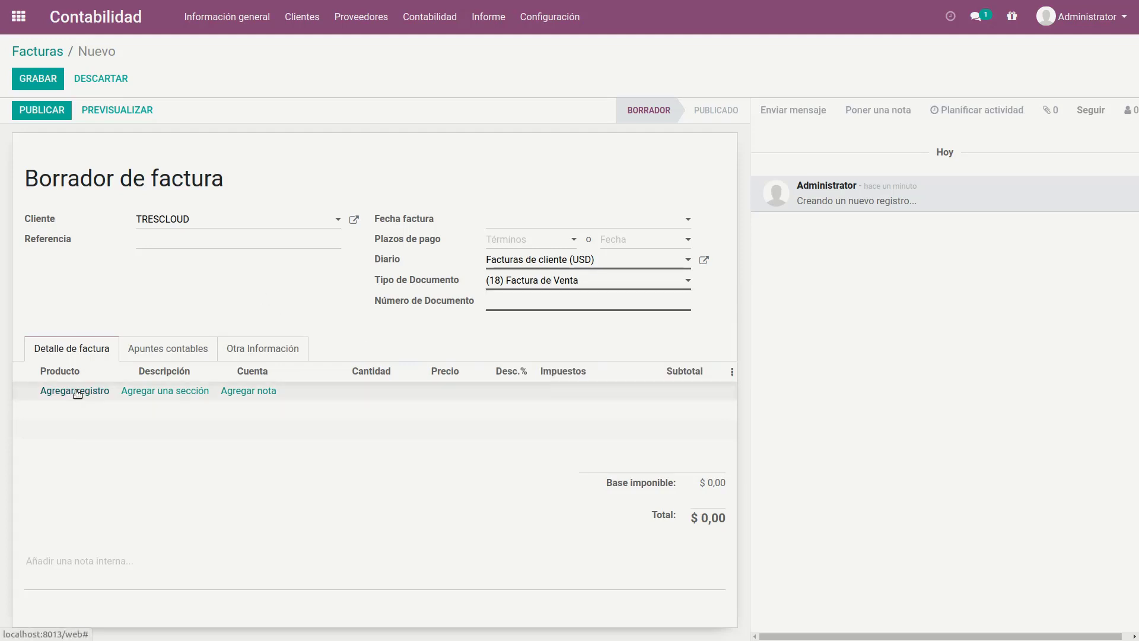
pyautogui.click(77, 391)
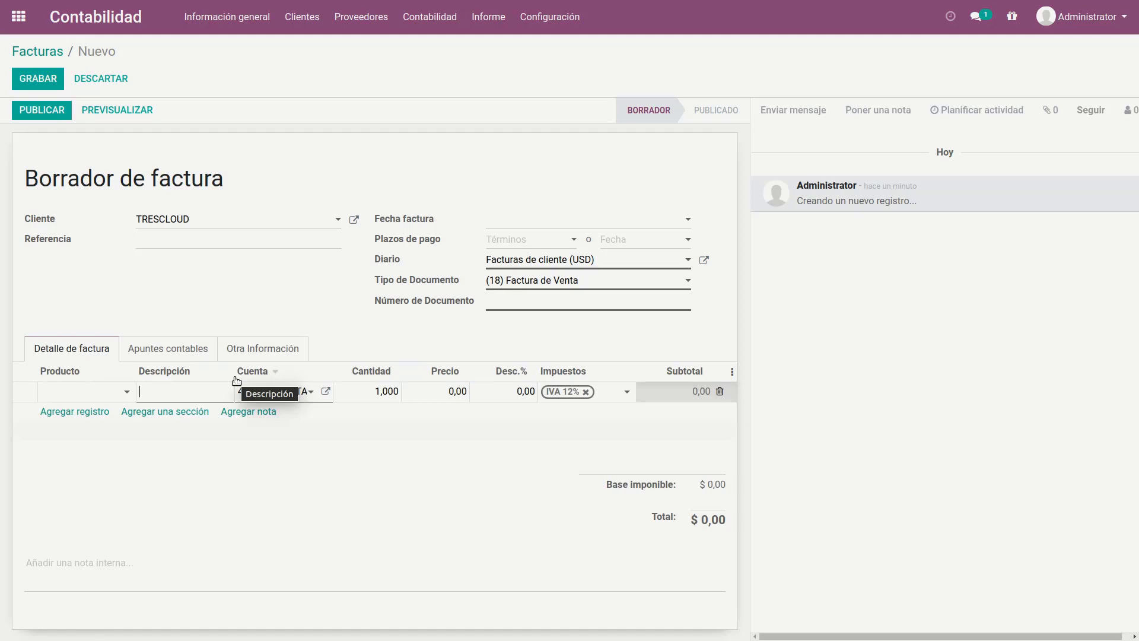
pyautogui.write('SERVICIOS DE CONS')
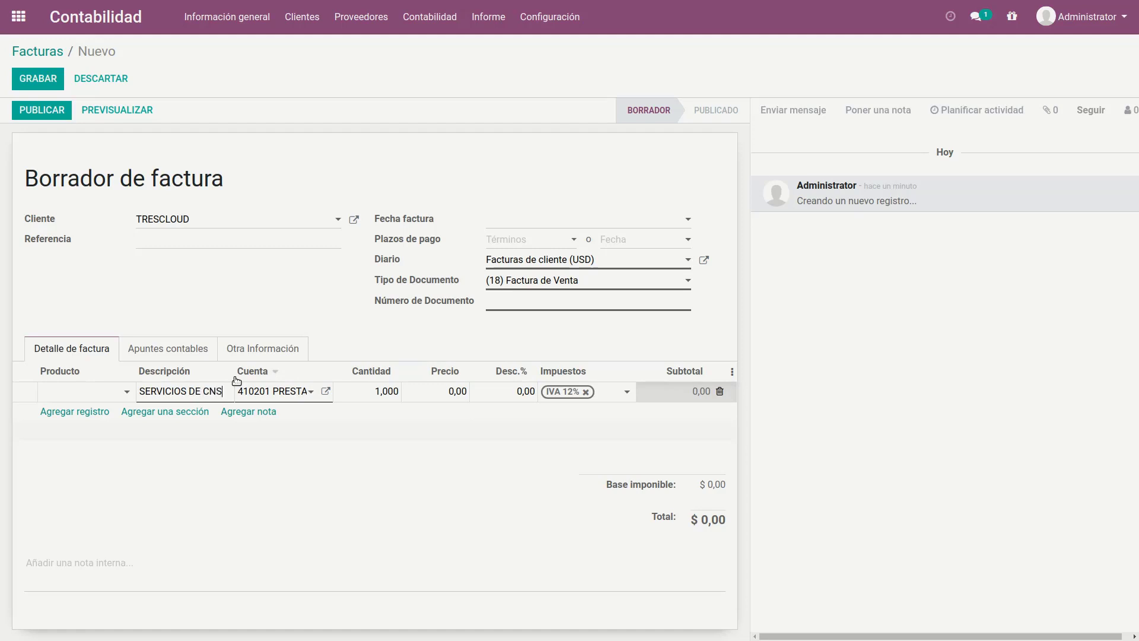
pyautogui.press('BackSpace')
pyautogui.press('BackSpace')
pyautogui.write('ONSULO')
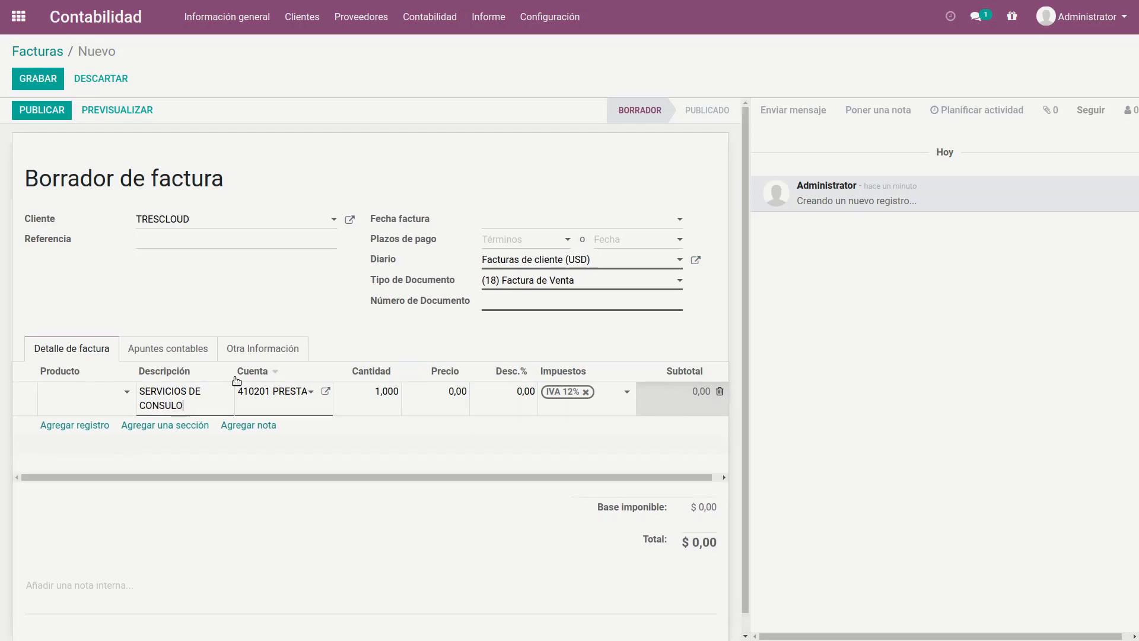
pyautogui.press('BackSpace')
pyautogui.write('TORIA EN ODOO')
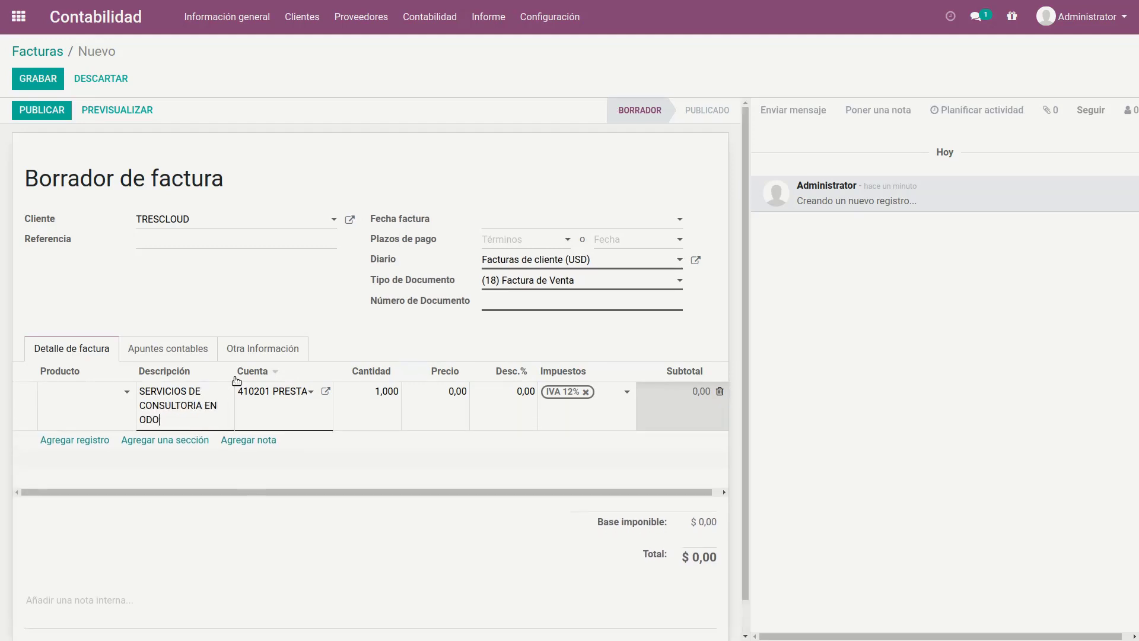
# Step: Set the consulting line's unit price to 100
pyautogui.press('Tab')
pyautogui.press('Tab')
pyautogui.press('Tab')
pyautogui.write('100')
pyautogui.click(530, 348)
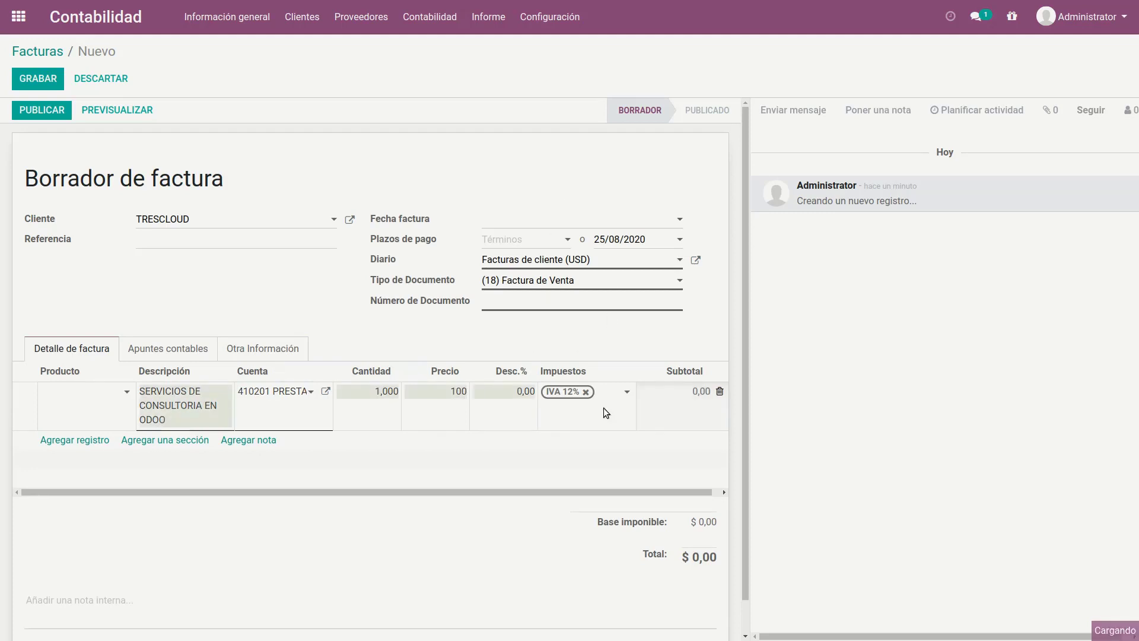
pyautogui.click(617, 409)
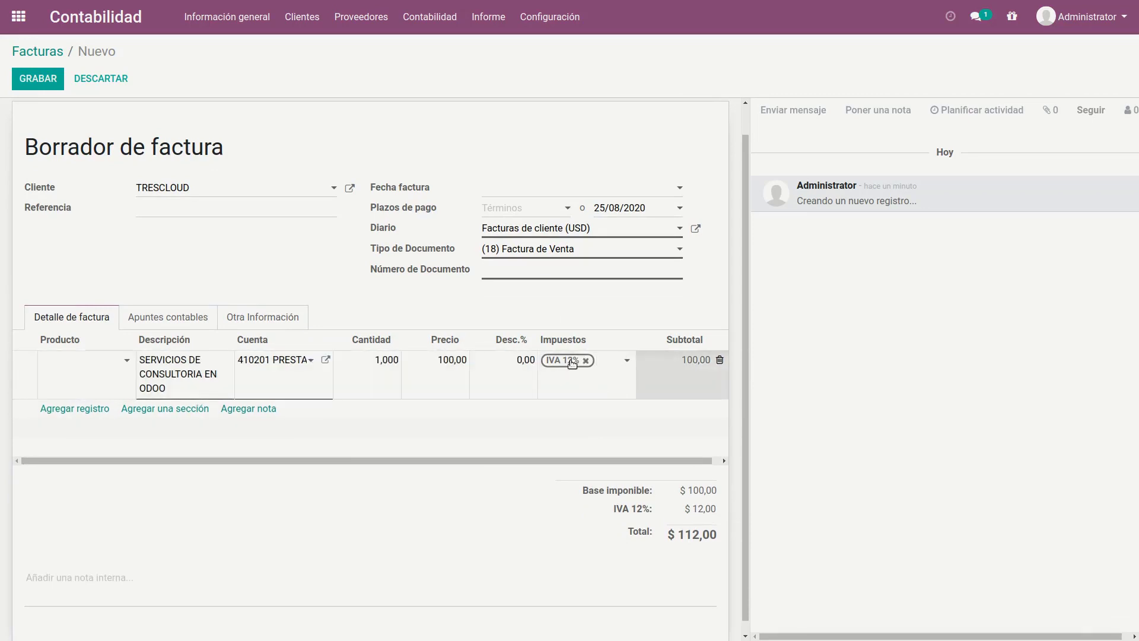
# Step: Examine the tax options for the consulting line and the draft invoice's accounting entries, returning to the invoice lines
pyautogui.click(628, 361)
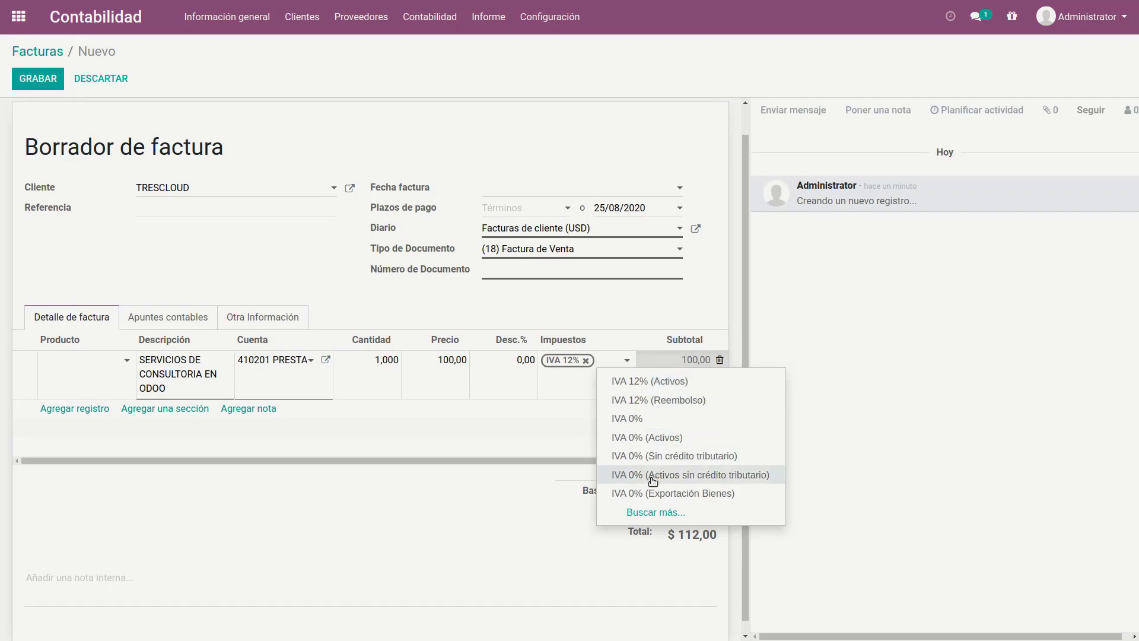
pyautogui.click(417, 528)
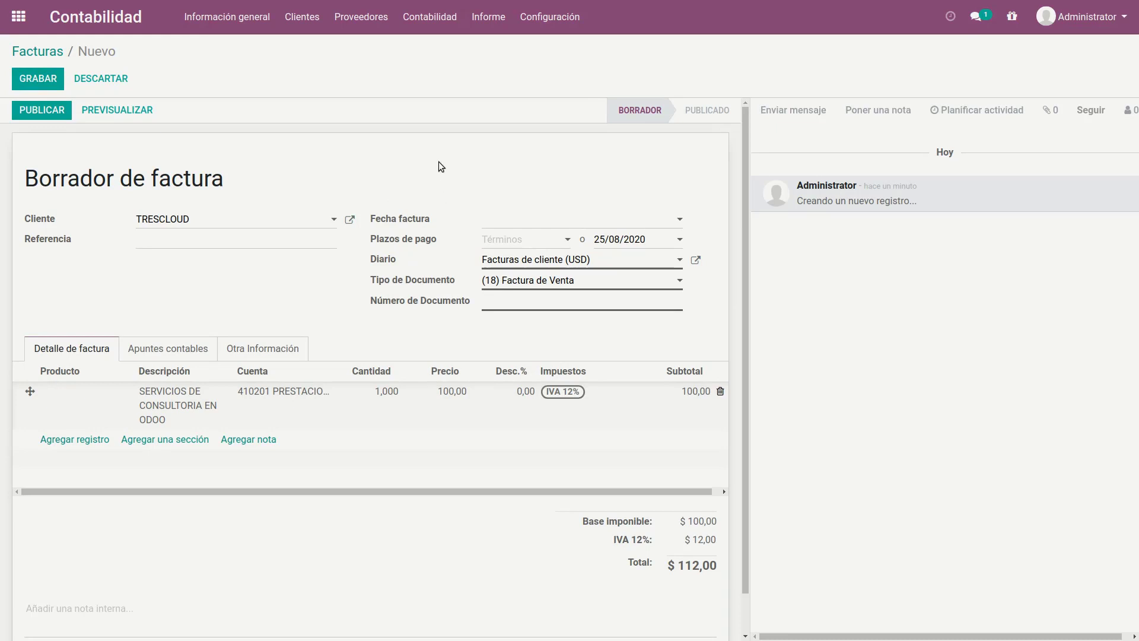
pyautogui.click(158, 353)
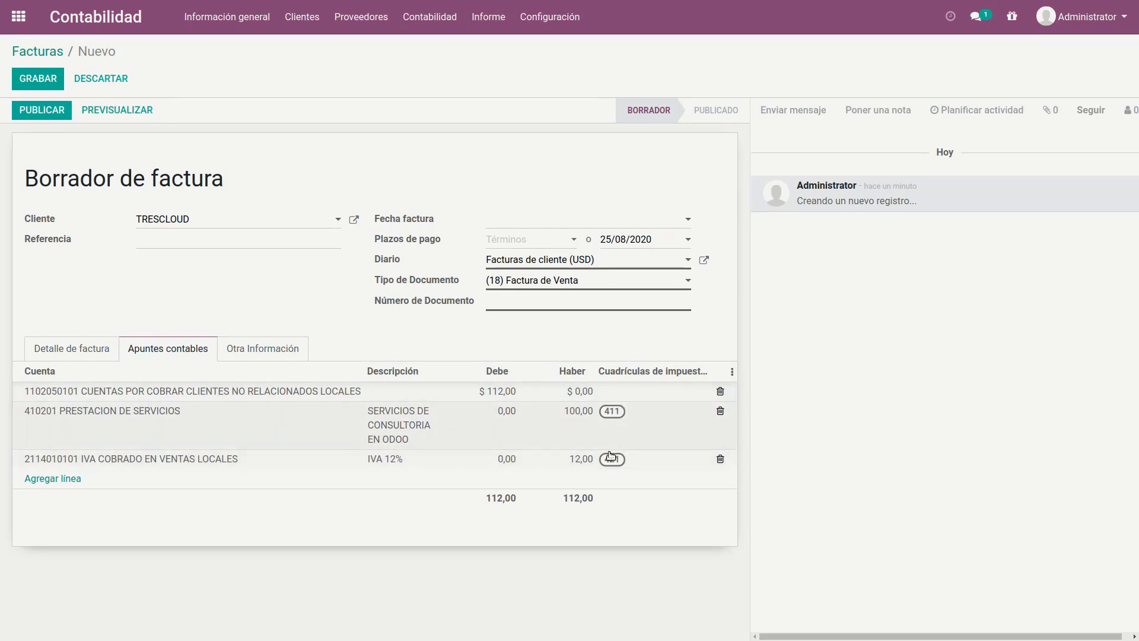
pyautogui.click(82, 348)
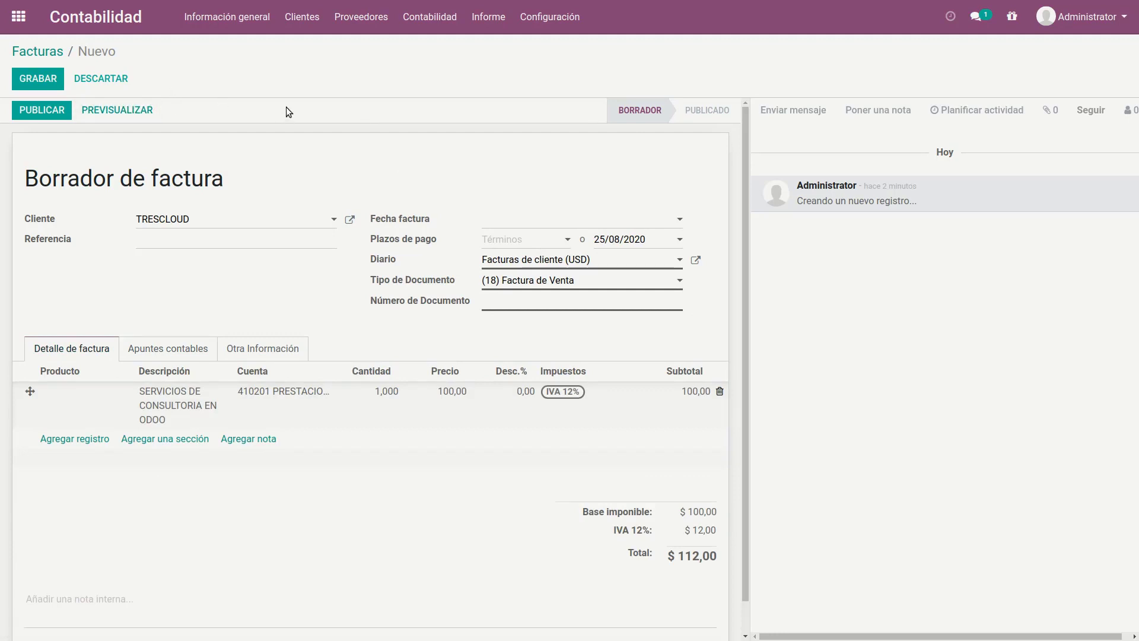
# Step: Leave the draft customer invoice and create a new vendor bill with TRESCLOUD as the supplier
pyautogui.click(370, 19)
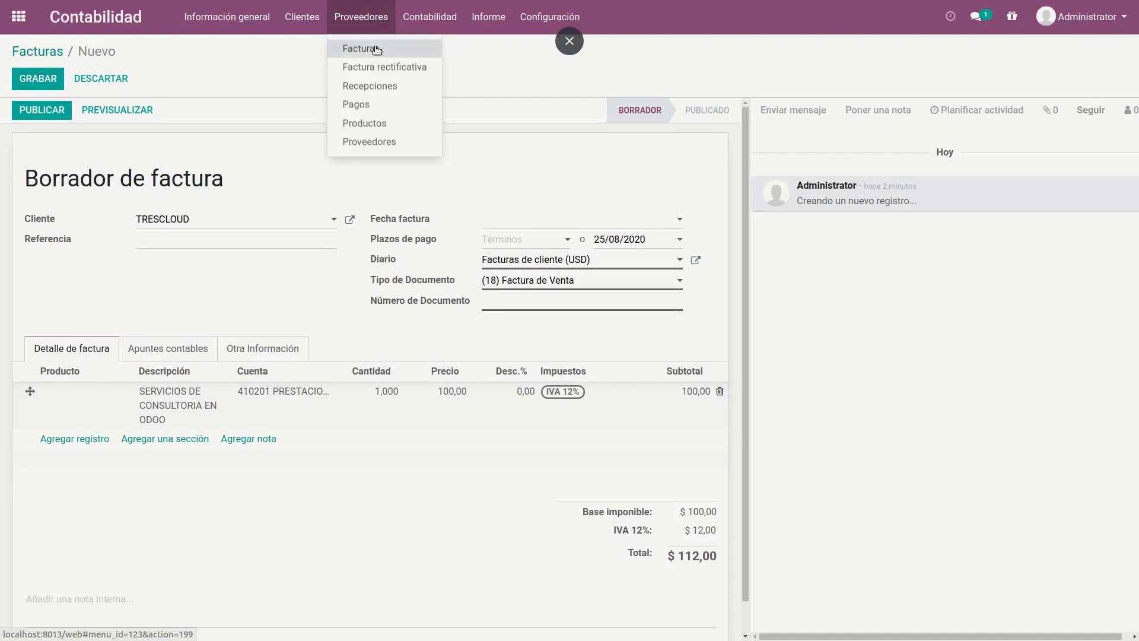
pyautogui.click(376, 48)
pyautogui.click(365, 116)
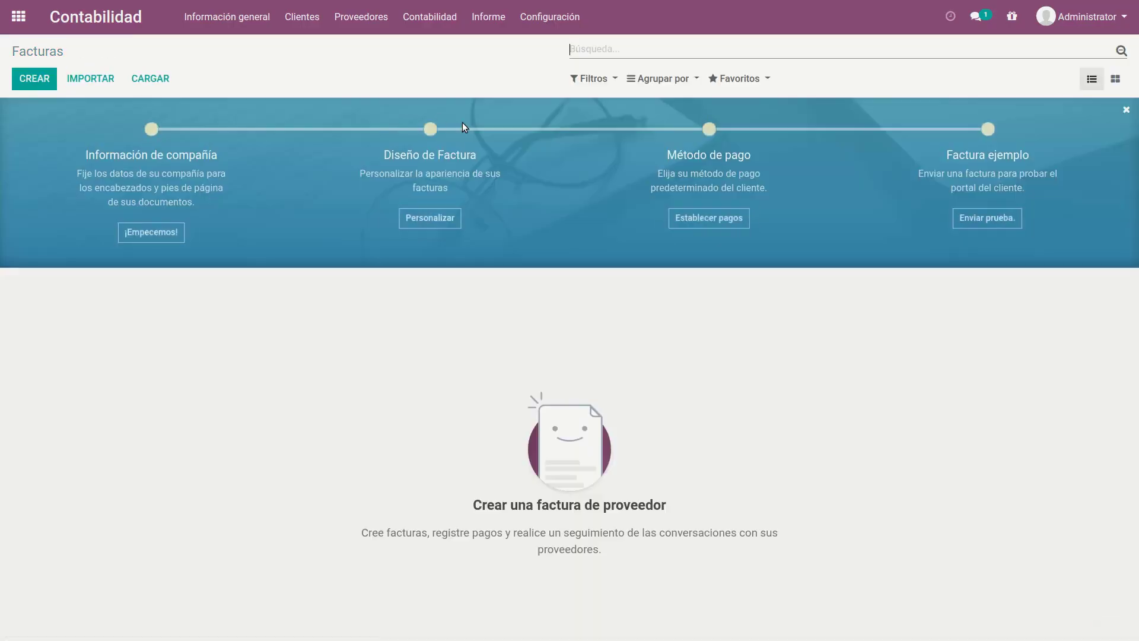
pyautogui.click(52, 81)
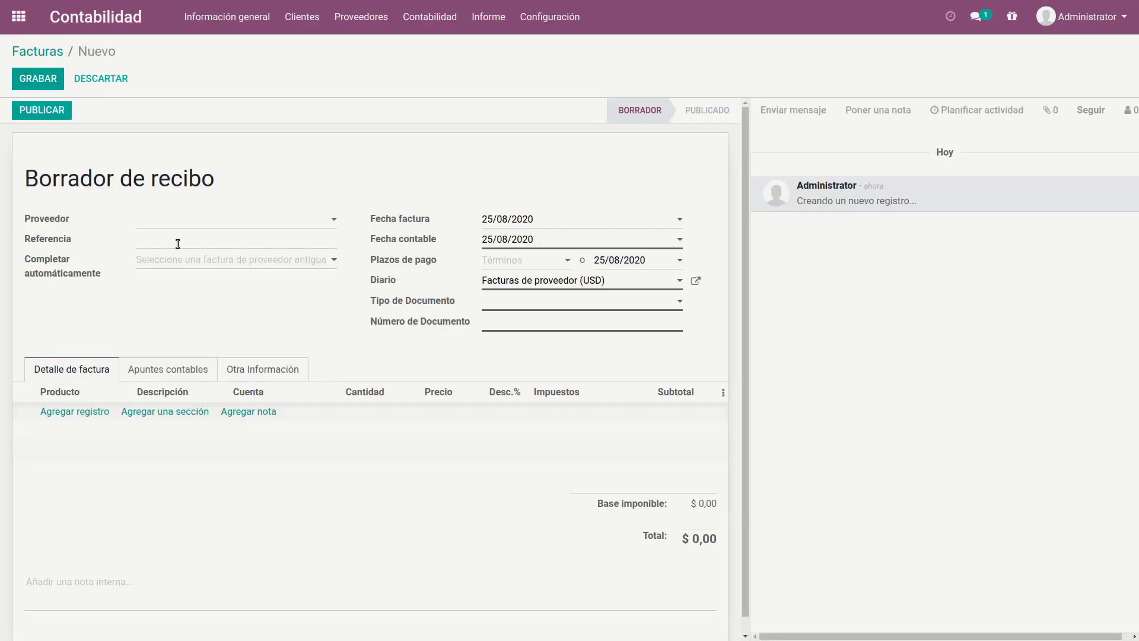
pyautogui.write('TRESCLOUD')
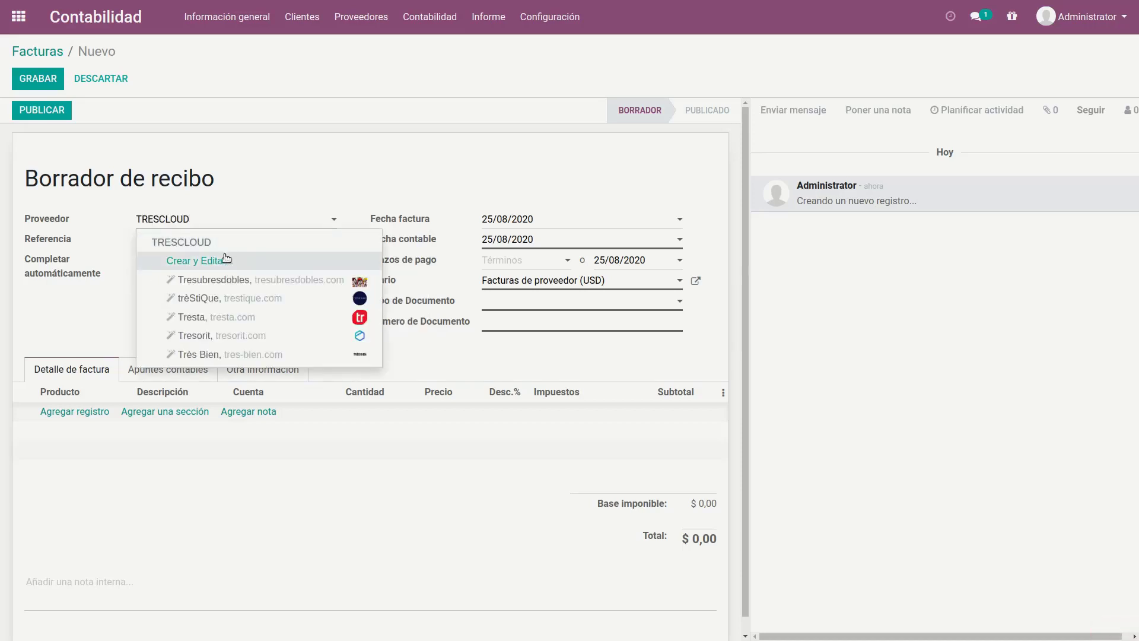
pyautogui.click(196, 242)
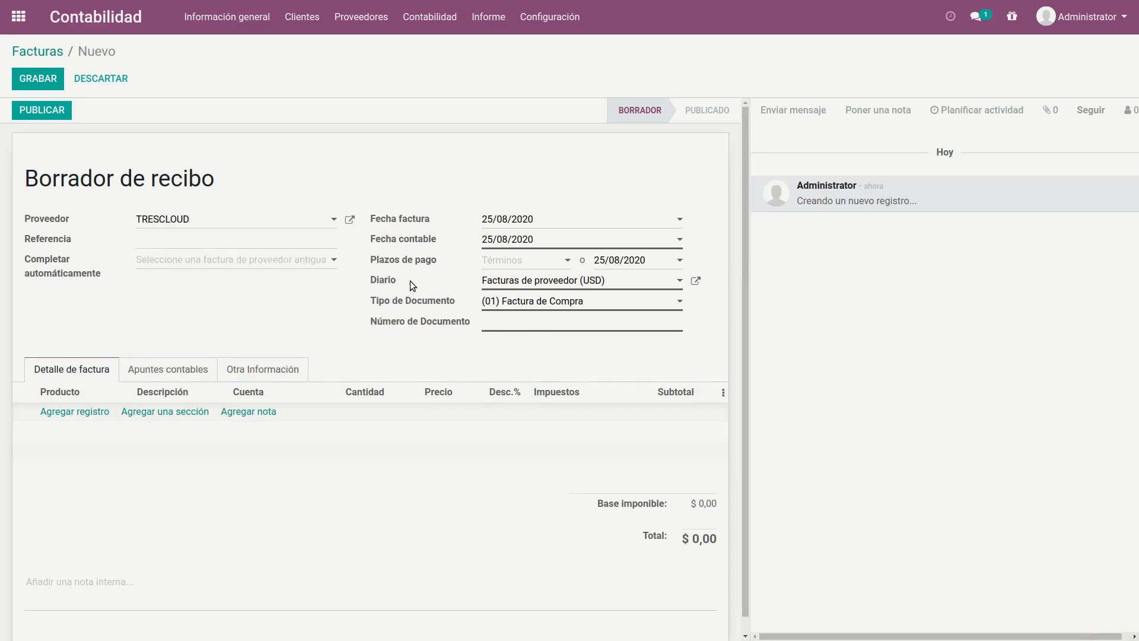
pyautogui.click(568, 302)
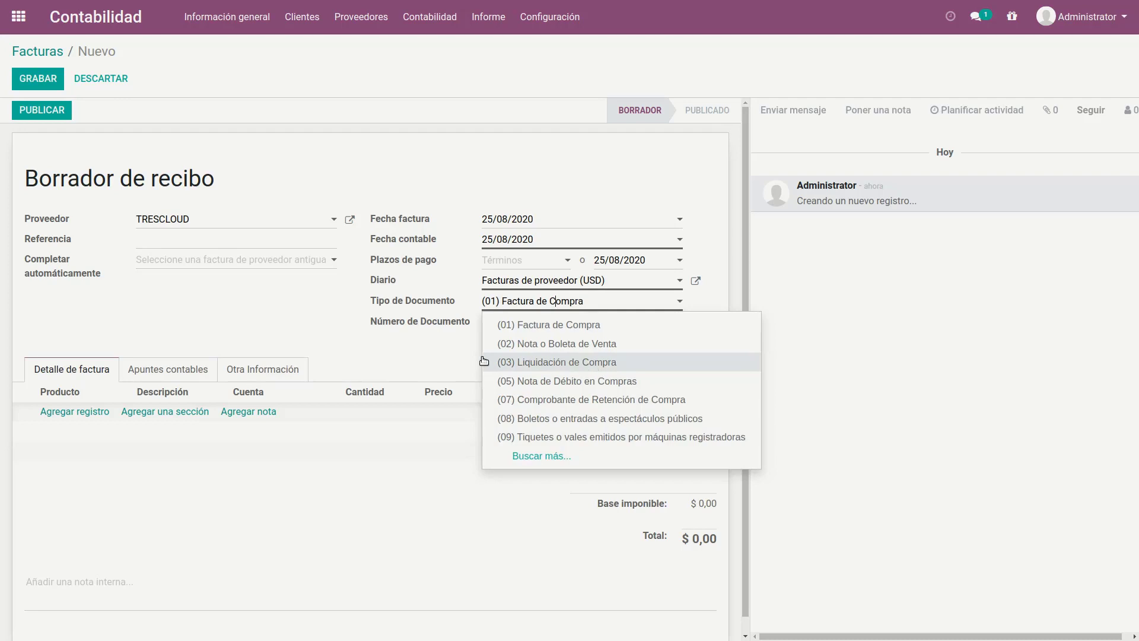
pyautogui.click(521, 313)
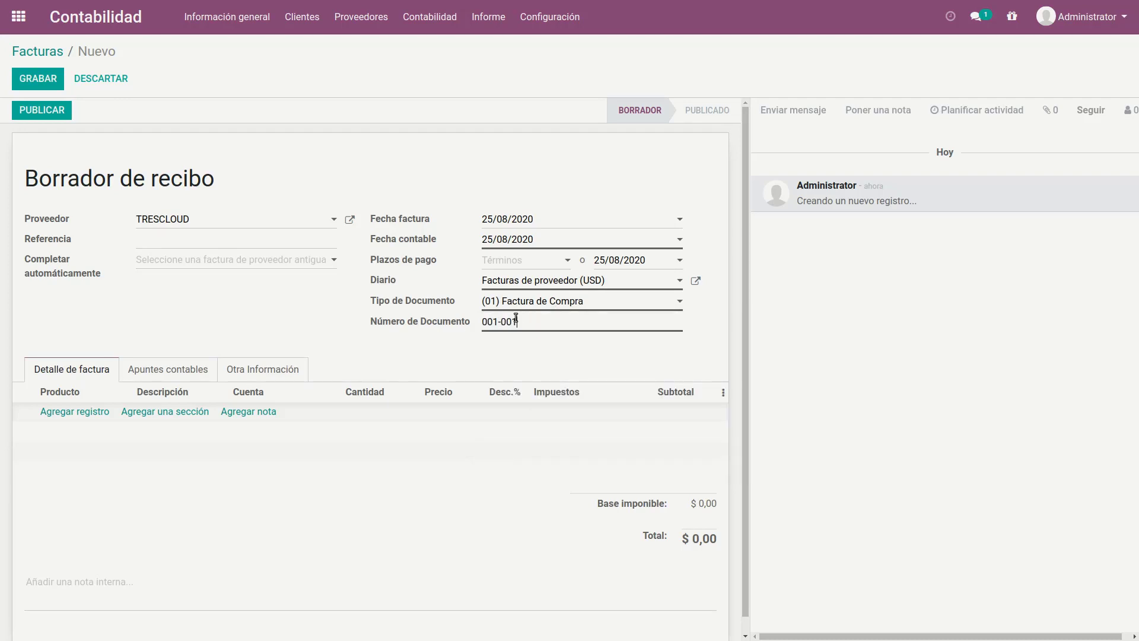
pyautogui.write('001-001-00000005')
pyautogui.click(258, 303)
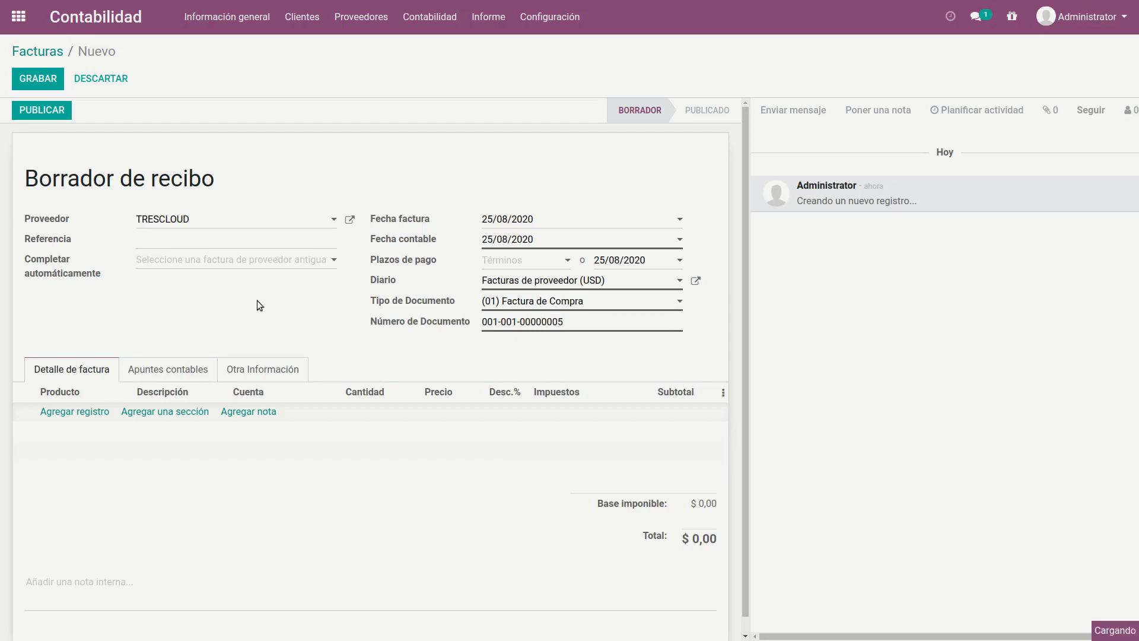
# Step: Add a bill line described as "COMPUTADORES" with a unit price of 1000
pyautogui.click(77, 423)
pyautogui.click(183, 420)
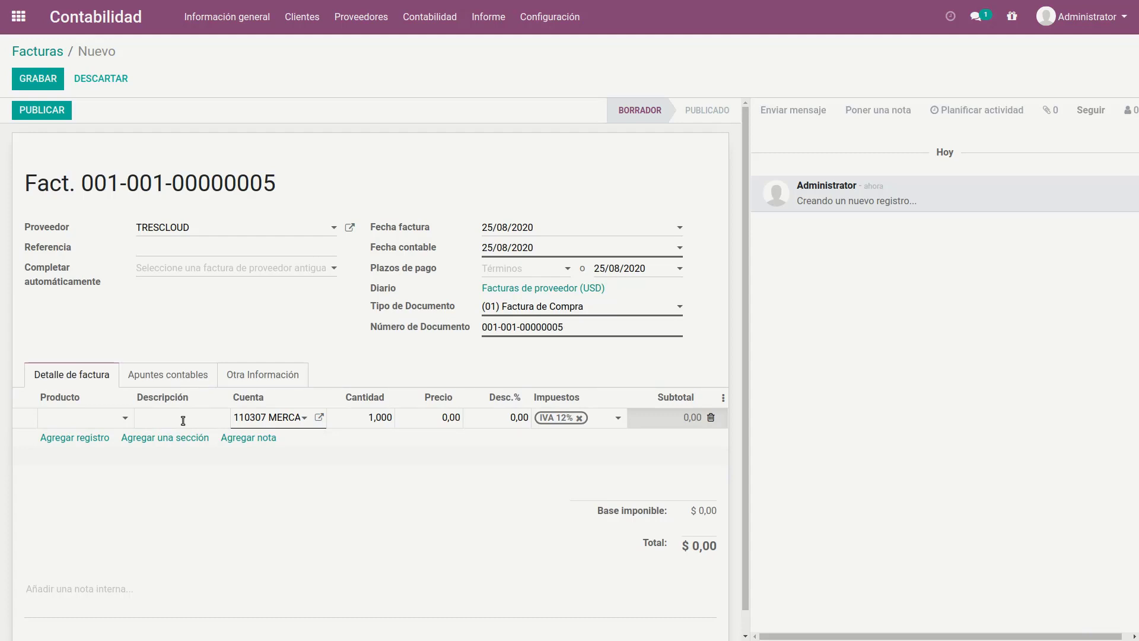
pyautogui.write('COMPUTADORES')
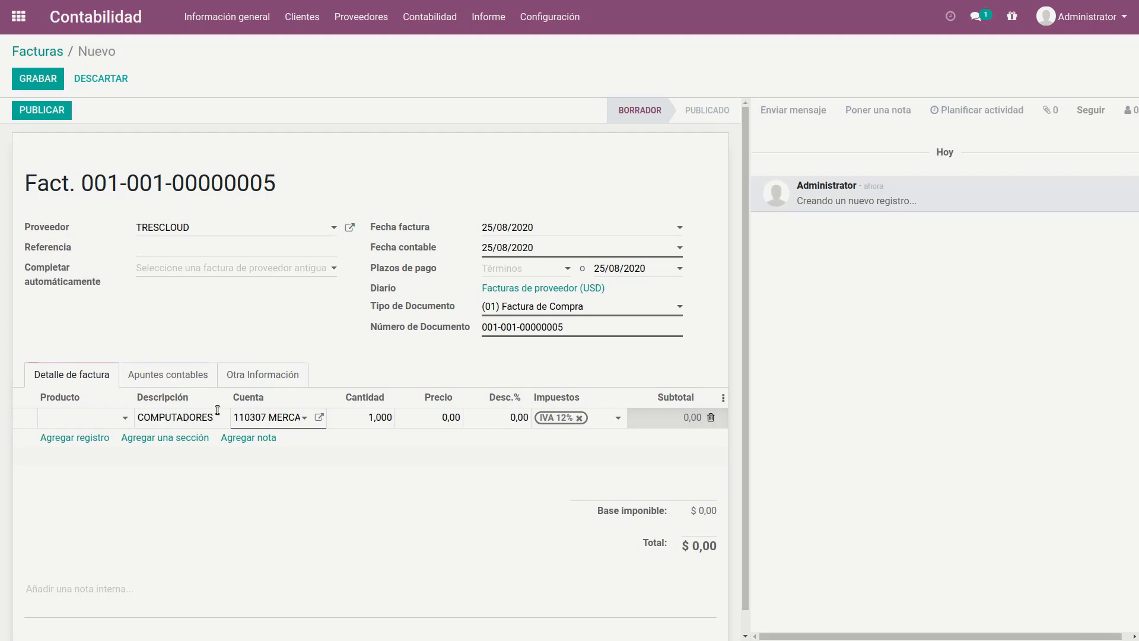
pyautogui.click(417, 419)
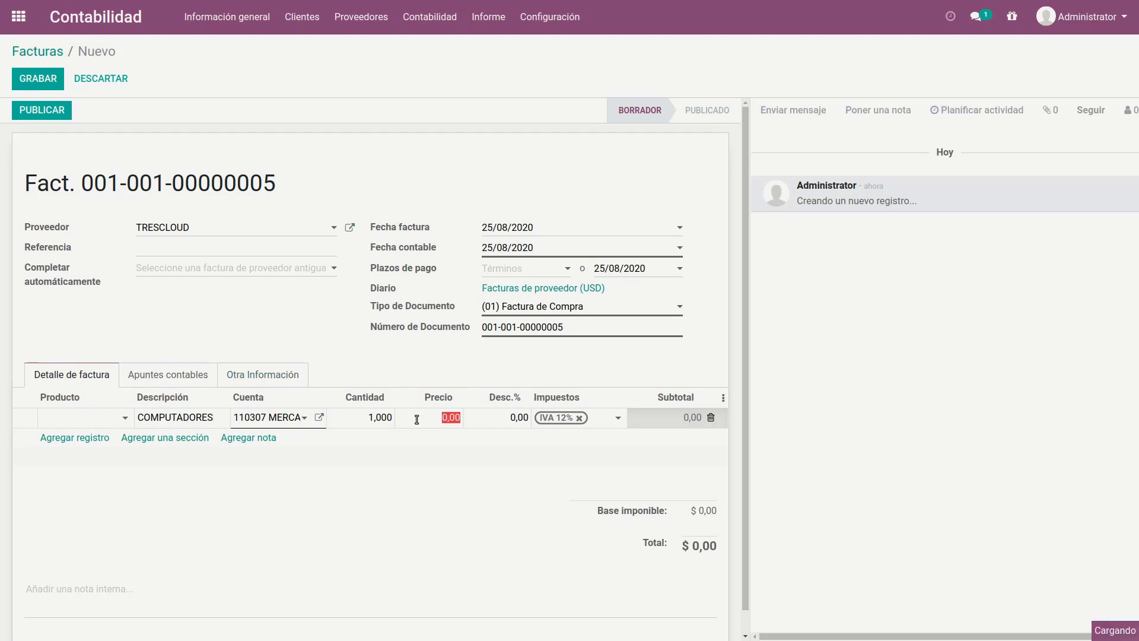
pyautogui.write('1000')
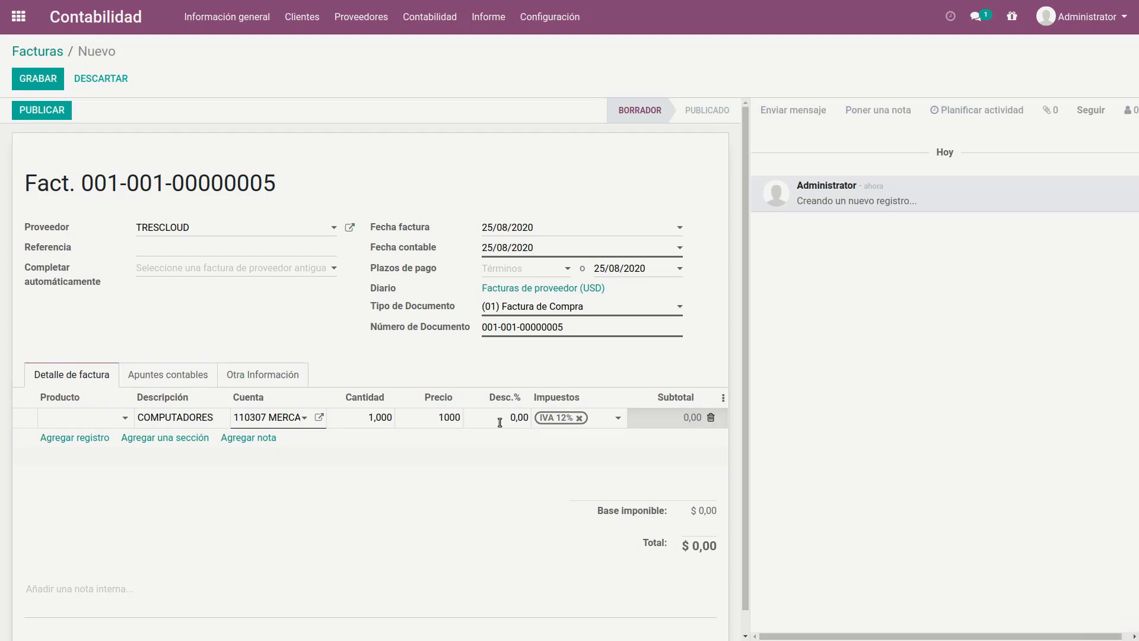
pyautogui.click(617, 362)
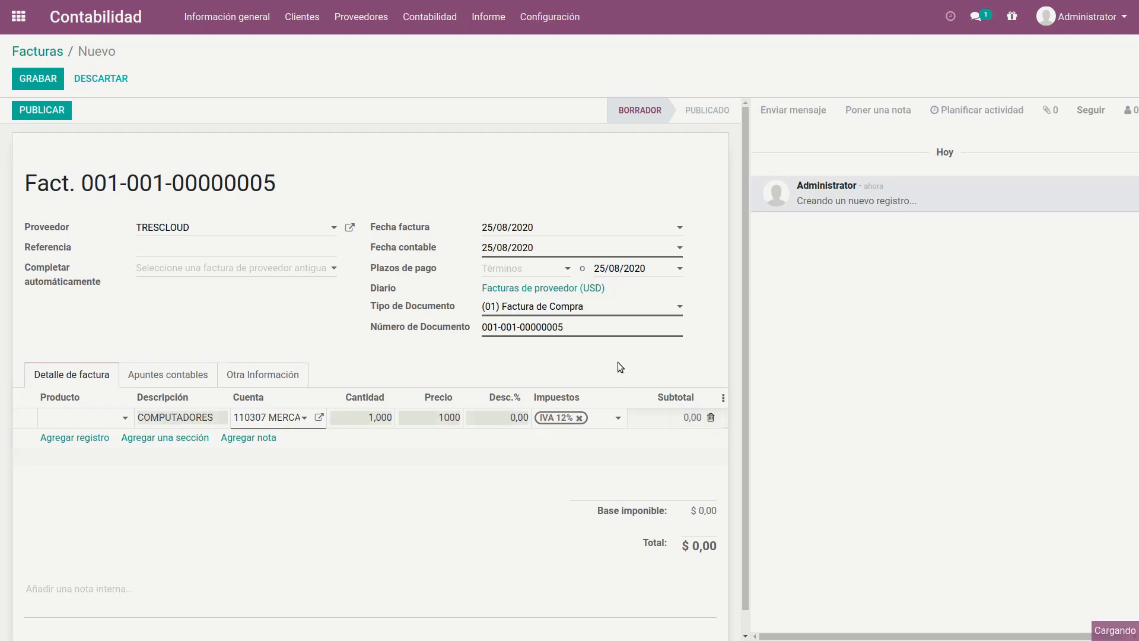
# Step: Add the withholding taxes 312 1.75% TRANSFERENCIA DE BIENES MUEBLES DE NATURALEZA CORPORAL and RETENCION IVA 70% to the COMPUTADORES line
pyautogui.click(602, 421)
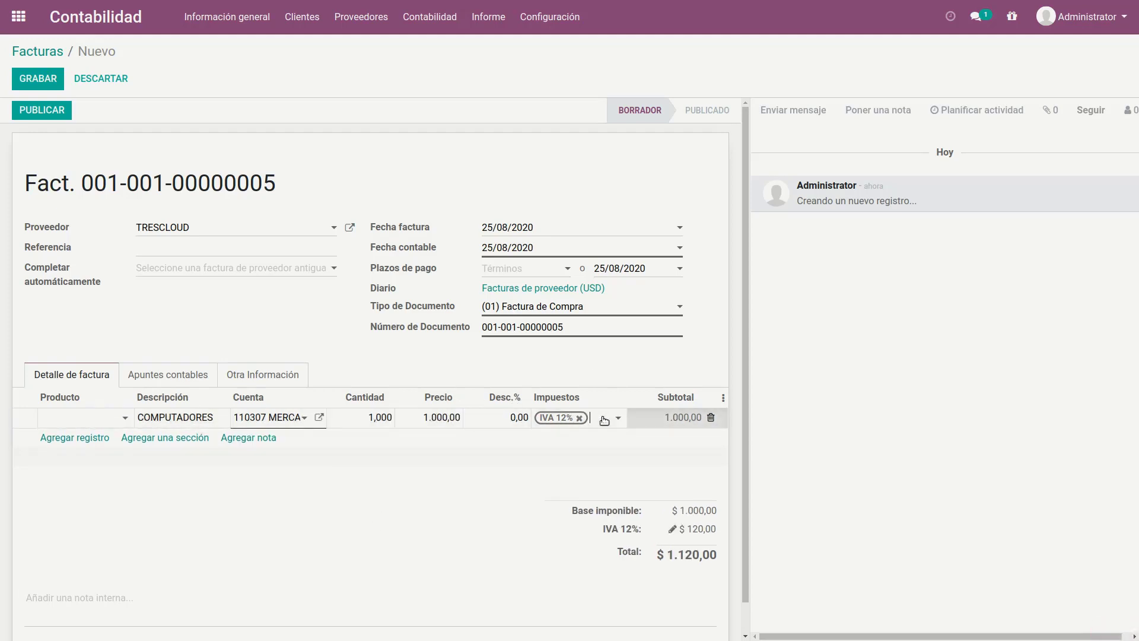
pyautogui.click(615, 419)
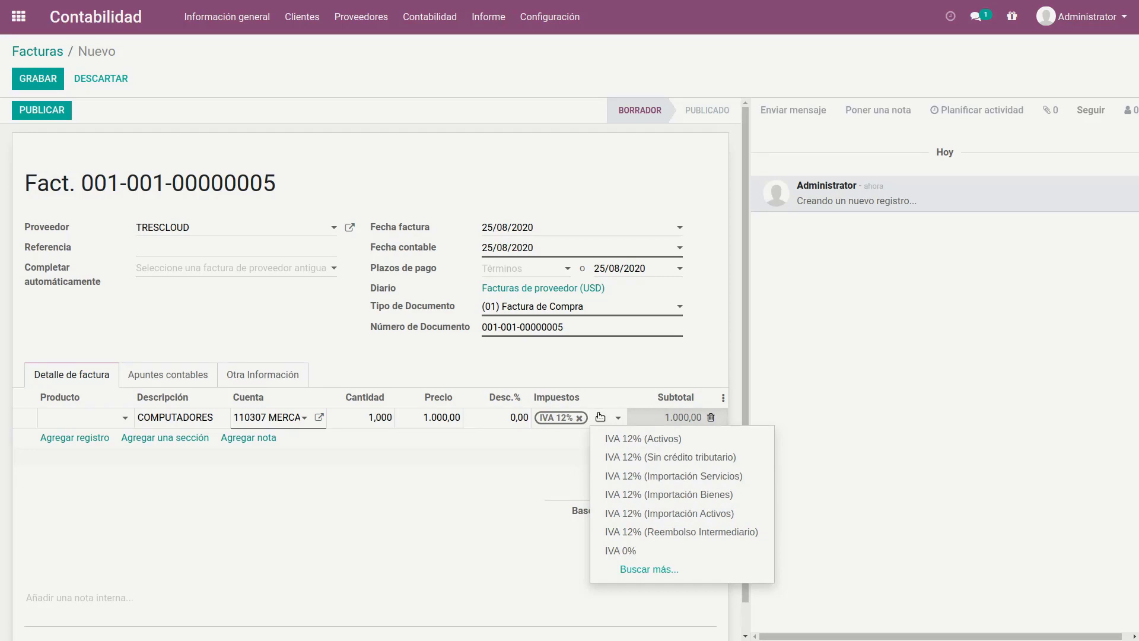
pyautogui.write('312')
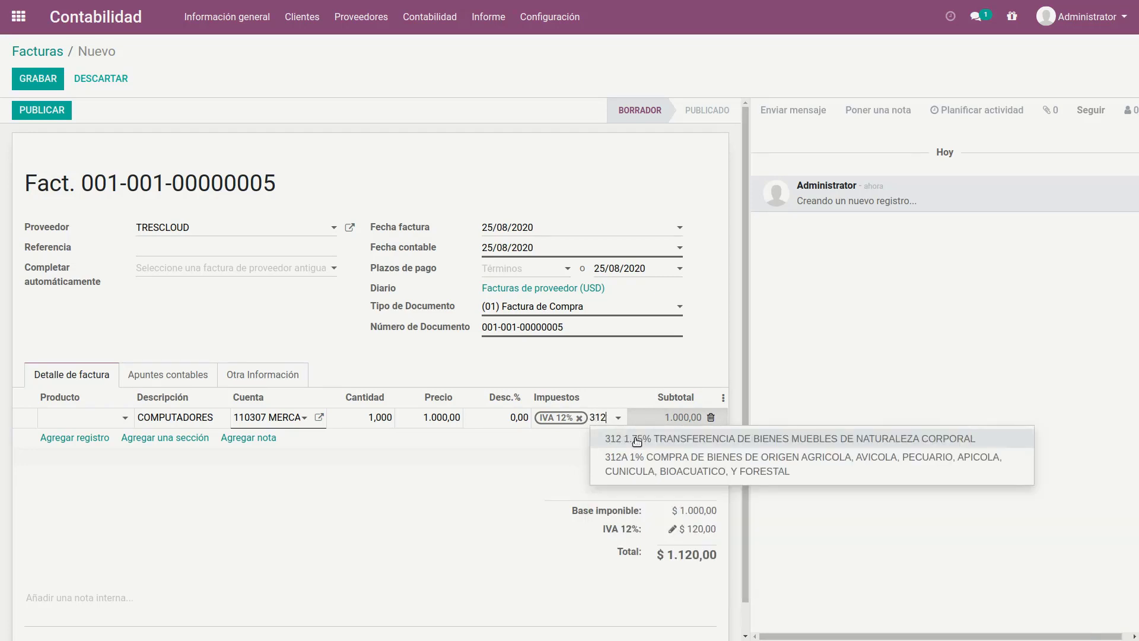
pyautogui.click(637, 441)
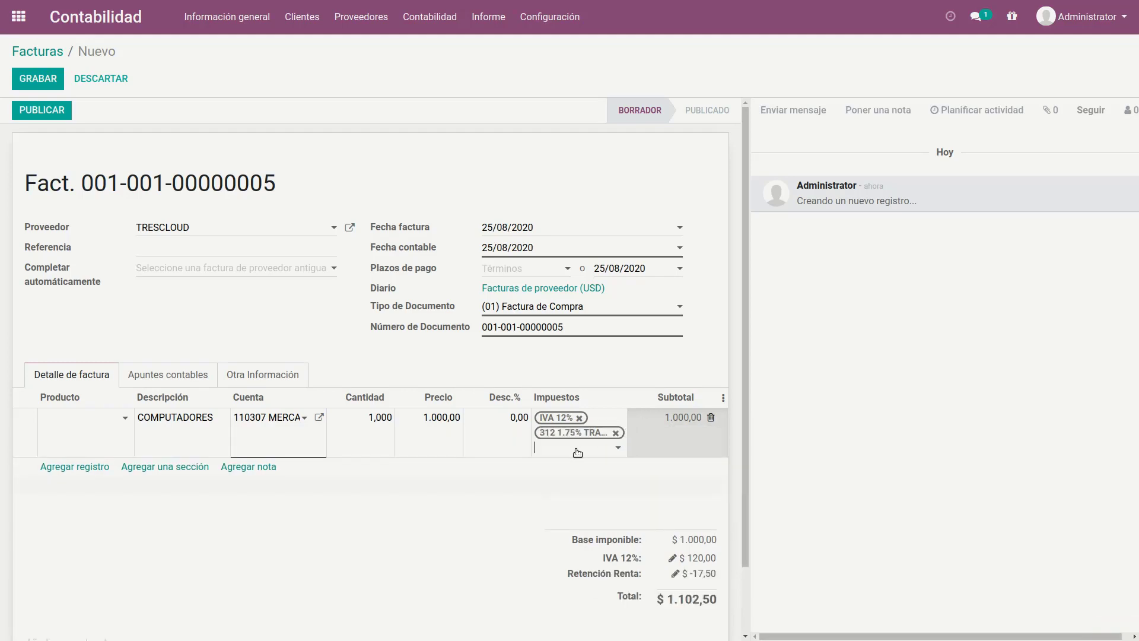
pyautogui.write('70%')
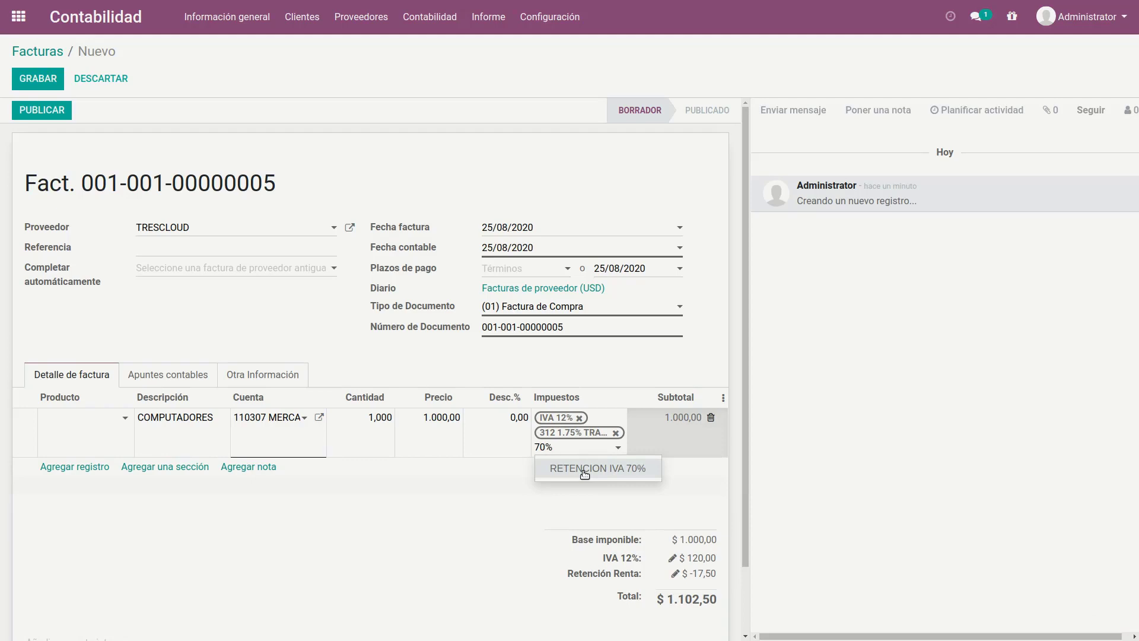
pyautogui.click(585, 468)
pyautogui.click(464, 522)
pyautogui.scroll(-2, 593, 510)
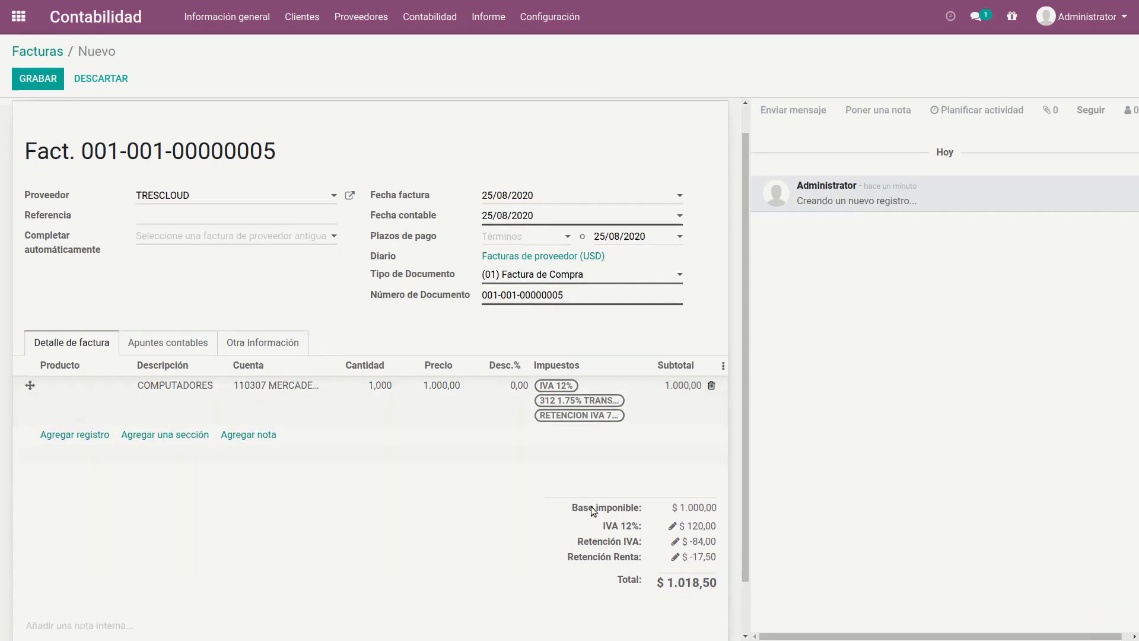
pyautogui.scroll(-1, 605, 493)
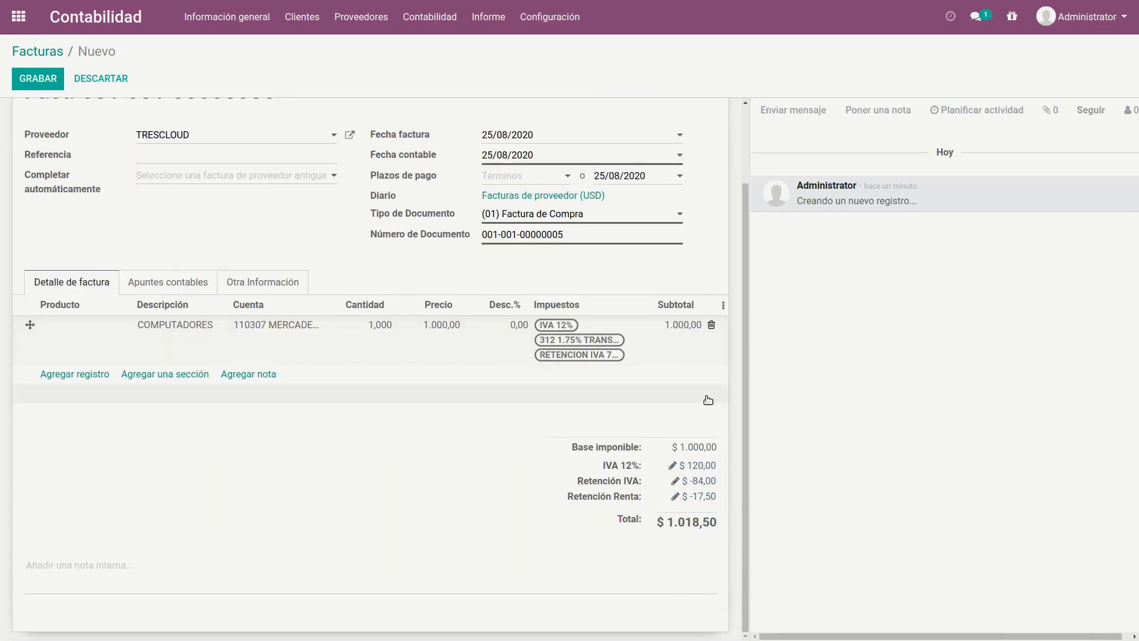
# Step: Switch to the Calculator to compute 100×0,12 and 1000×0,12 as an IVA check, and save the vendor bill in Odoo
pyautogui.hotkey('alt', 'Tab')
pyautogui.hotkey('alt', 'Tab')
pyautogui.hotkey('alt', 'Tab')
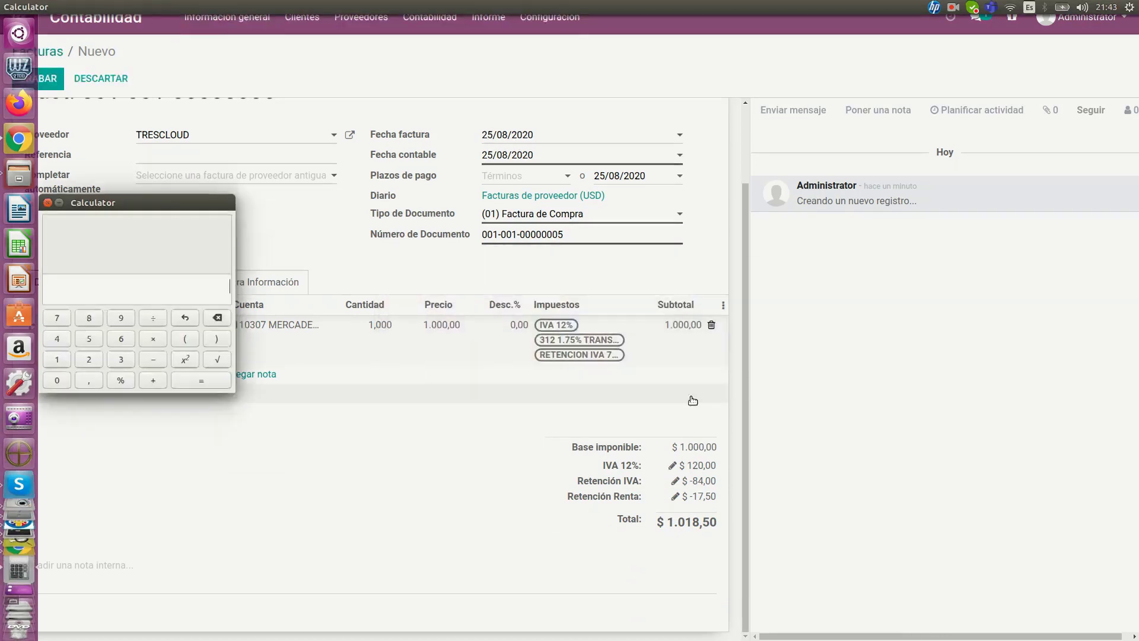
pyautogui.moveTo(148, 202); pyautogui.dragTo(494, 429)
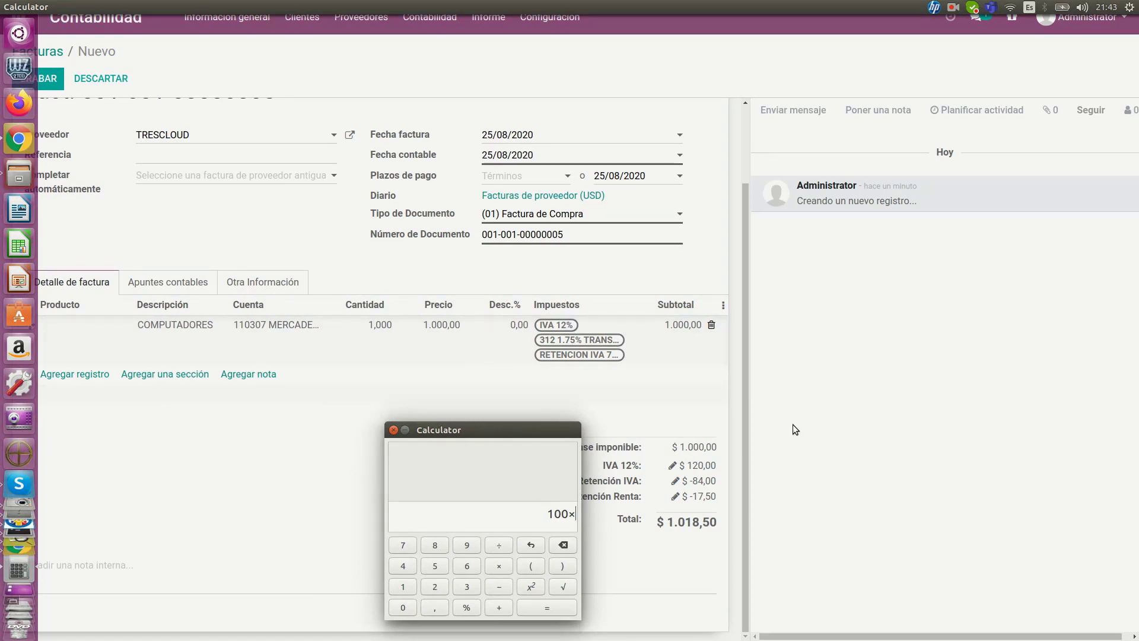
pyautogui.write('0,12')
pyautogui.press('Return')
pyautogui.click(558, 538)
pyautogui.write('1000×0,12')
pyautogui.press('Return')
pyautogui.moveTo(519, 429); pyautogui.dragTo(453, 426)
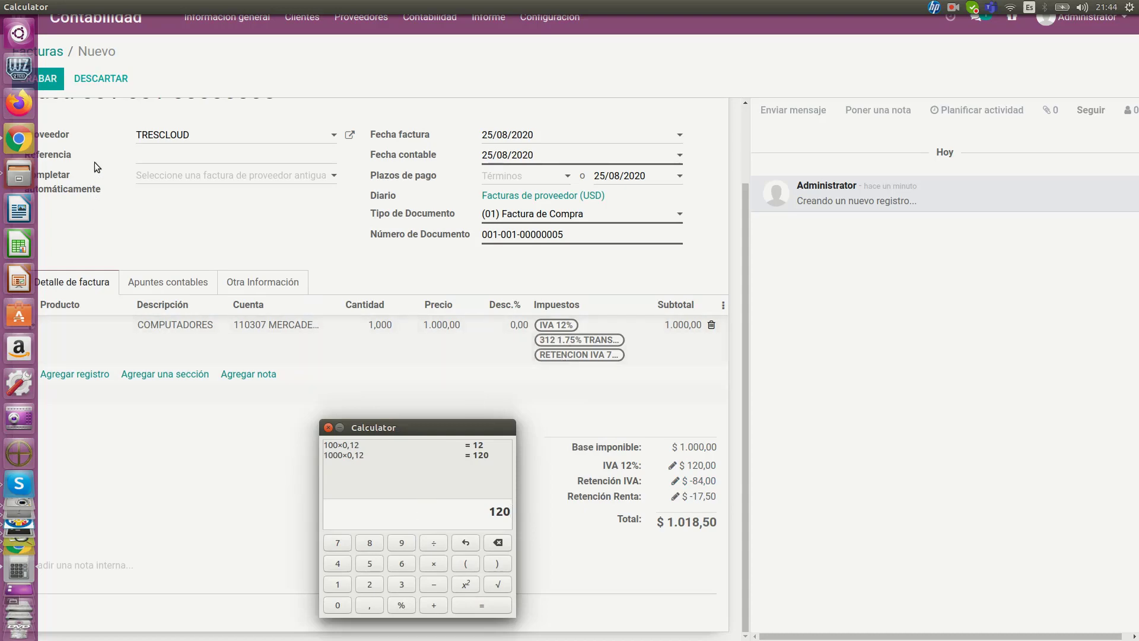
pyautogui.click(52, 78)
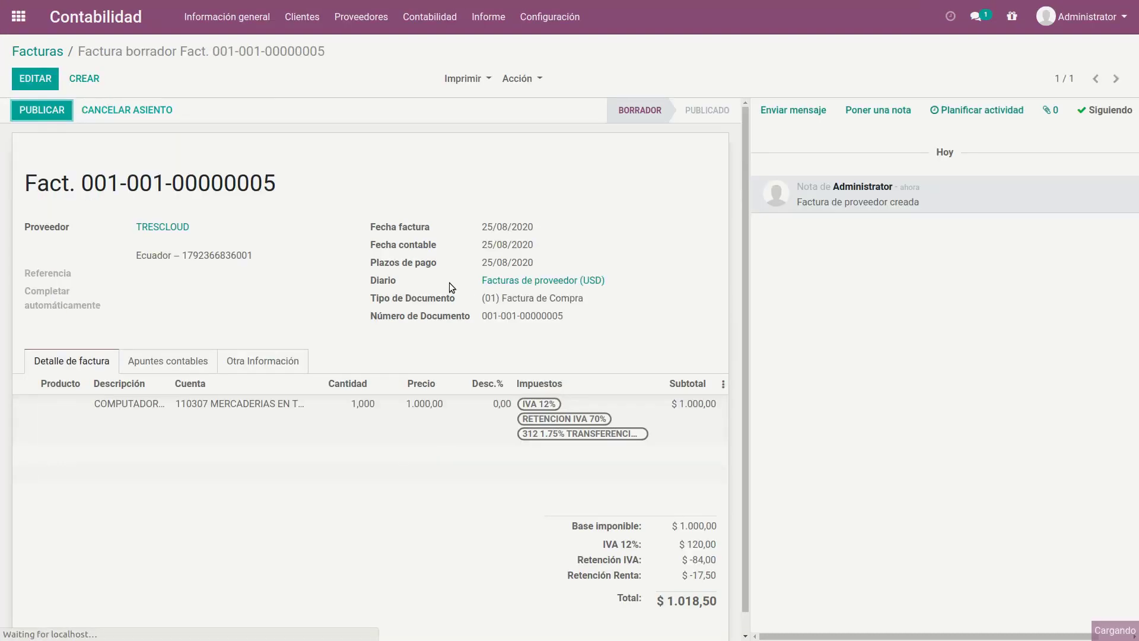
# Step: Check the bill's two withholdings in the Calculator by computing 120×0,7 and 1000×0,0175, and return to the bill in Odoo
pyautogui.hotkey('alt', 'Tab')
pyautogui.scroll(-1, 625, 369)
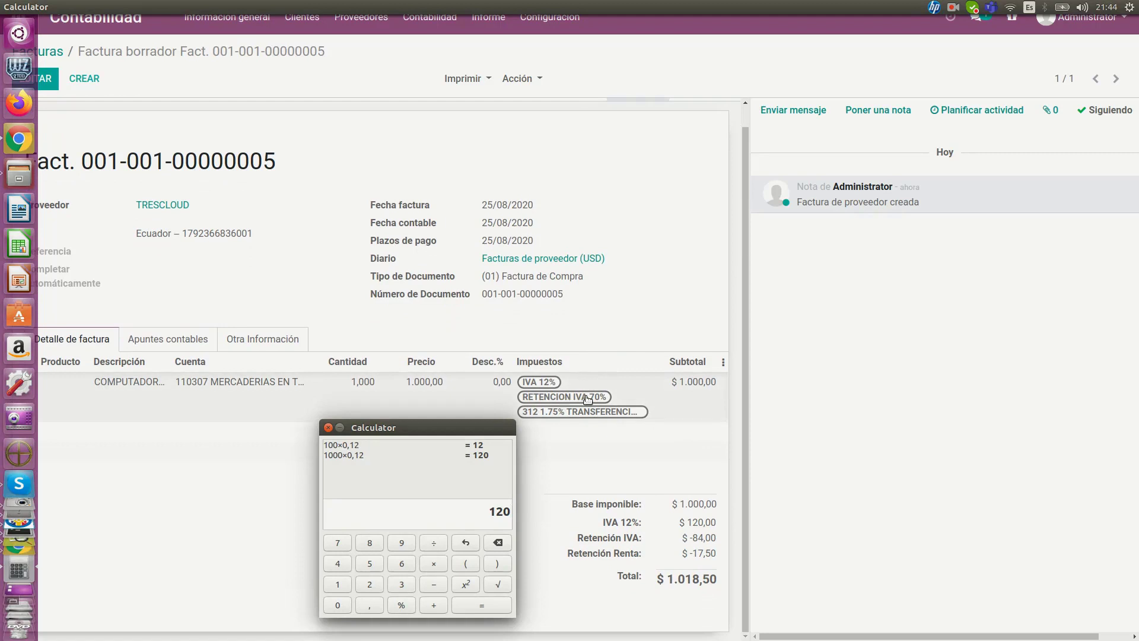
pyautogui.doubleClick(494, 511)
pyautogui.click(510, 511)
pyautogui.write('*')
pyautogui.write('0,7')
pyautogui.press('Return')
pyautogui.press('Escape')
pyautogui.write('1000*0,0175')
pyautogui.press('Return')
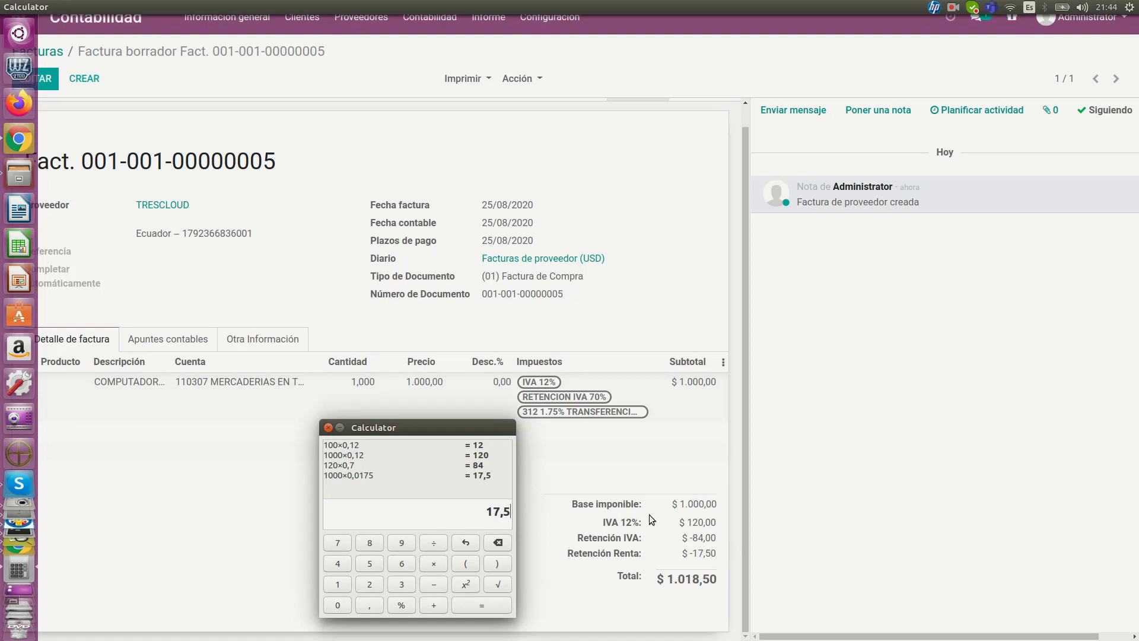
pyautogui.click(618, 329)
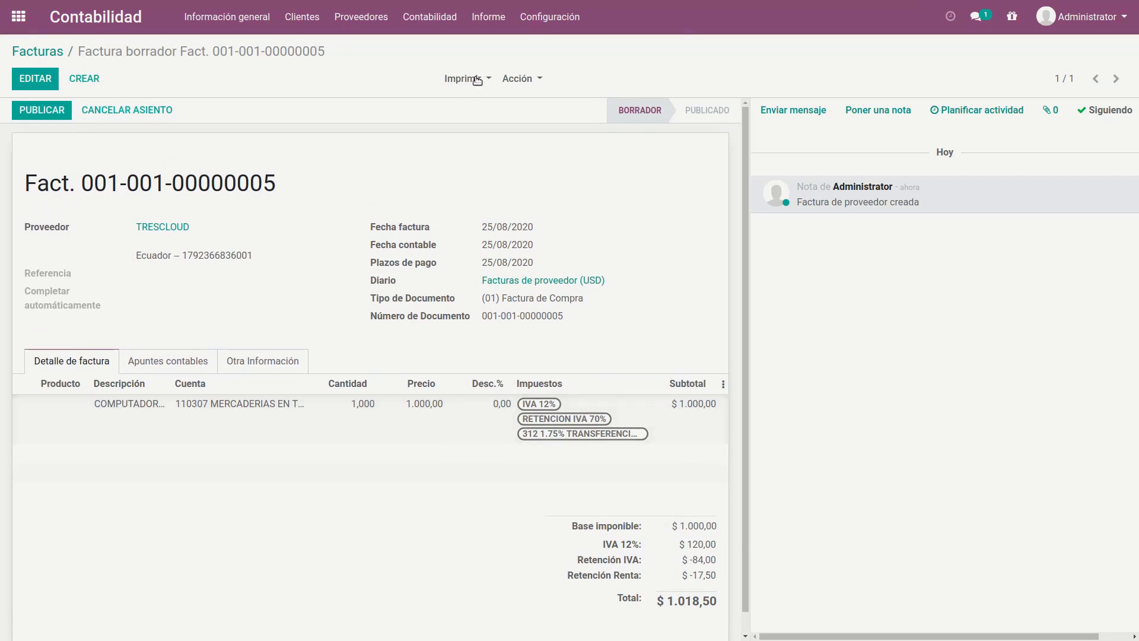
# Step: Open the list of configured taxes and look through its enabled and disabled entries
pyautogui.click(545, 26)
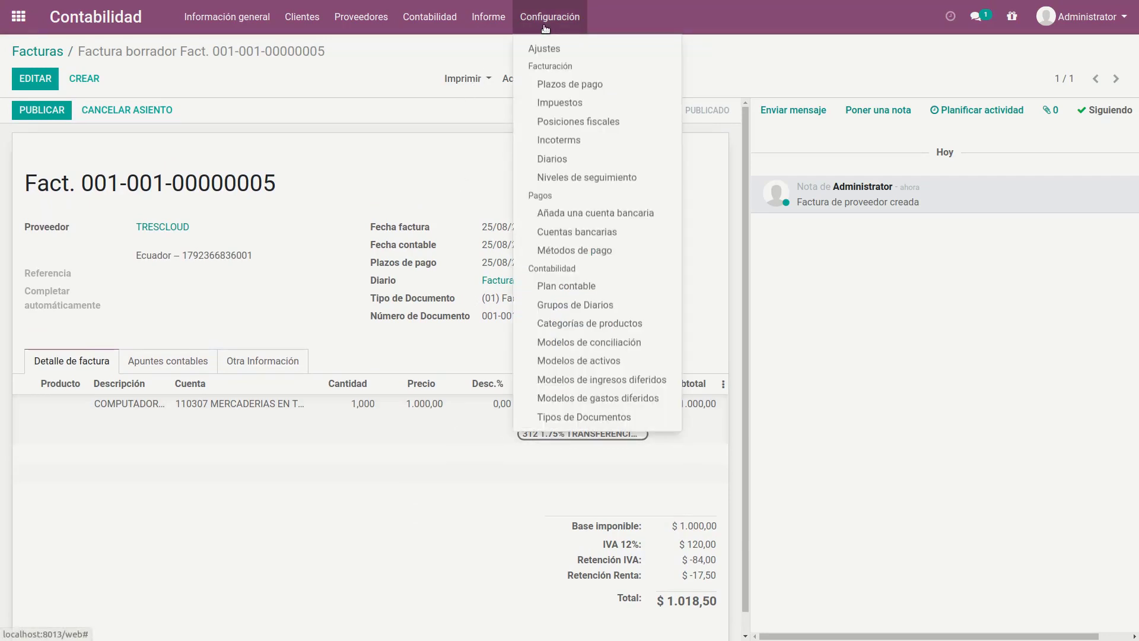
pyautogui.click(579, 102)
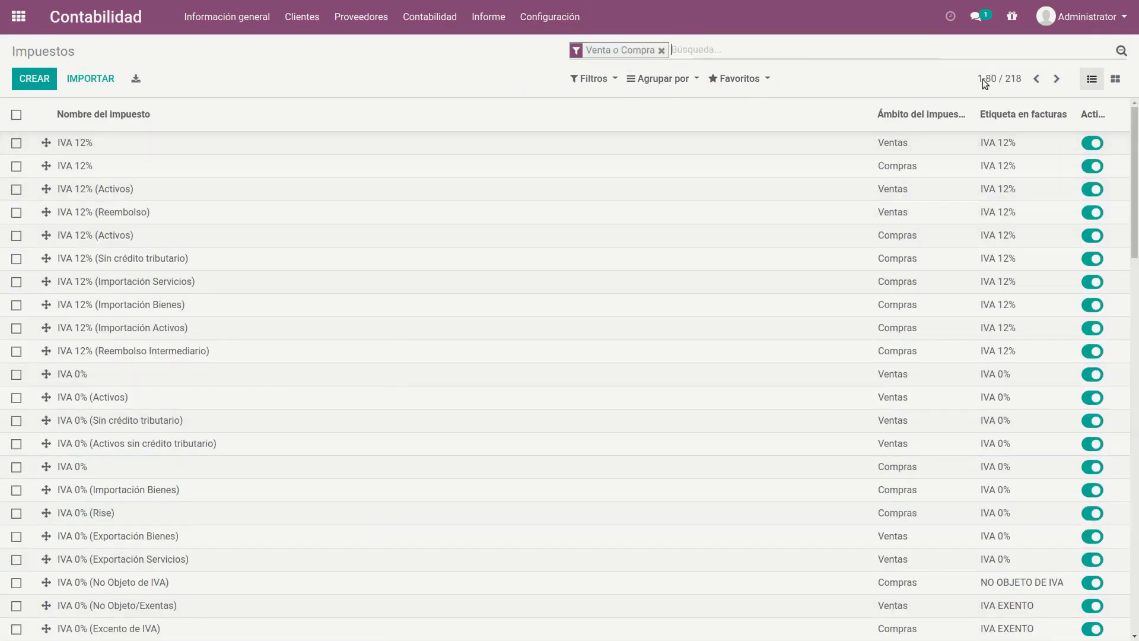
pyautogui.moveTo(1134, 178); pyautogui.dragTo(1134, 490)
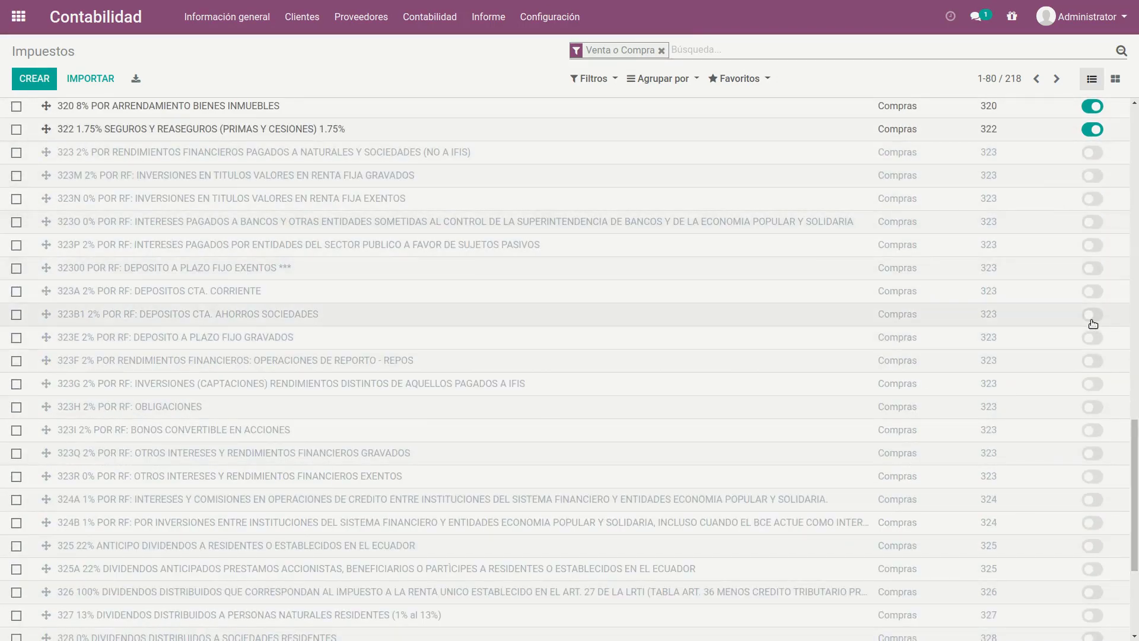
# Step: Activate the tax 32300 POR RF: DEPOSITO A PLAZO FIJO EXENTOS, deactivate it again, and return to the start of the list
pyautogui.click(1099, 272)
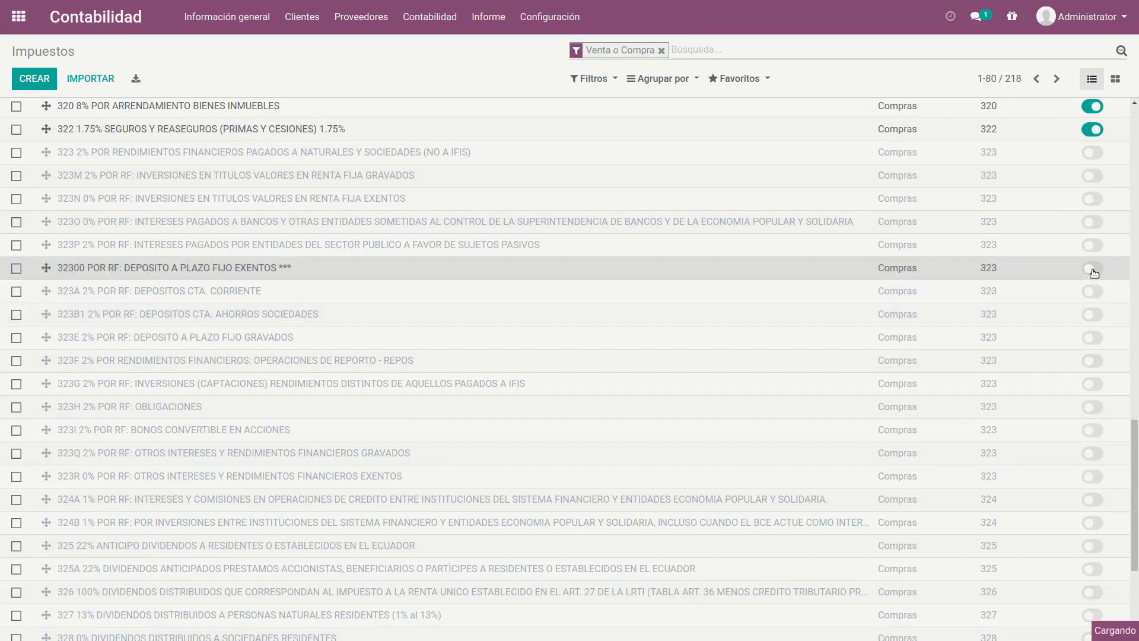
pyautogui.click(1097, 271)
pyautogui.moveTo(1134, 501); pyautogui.dragTo(1134, 178)
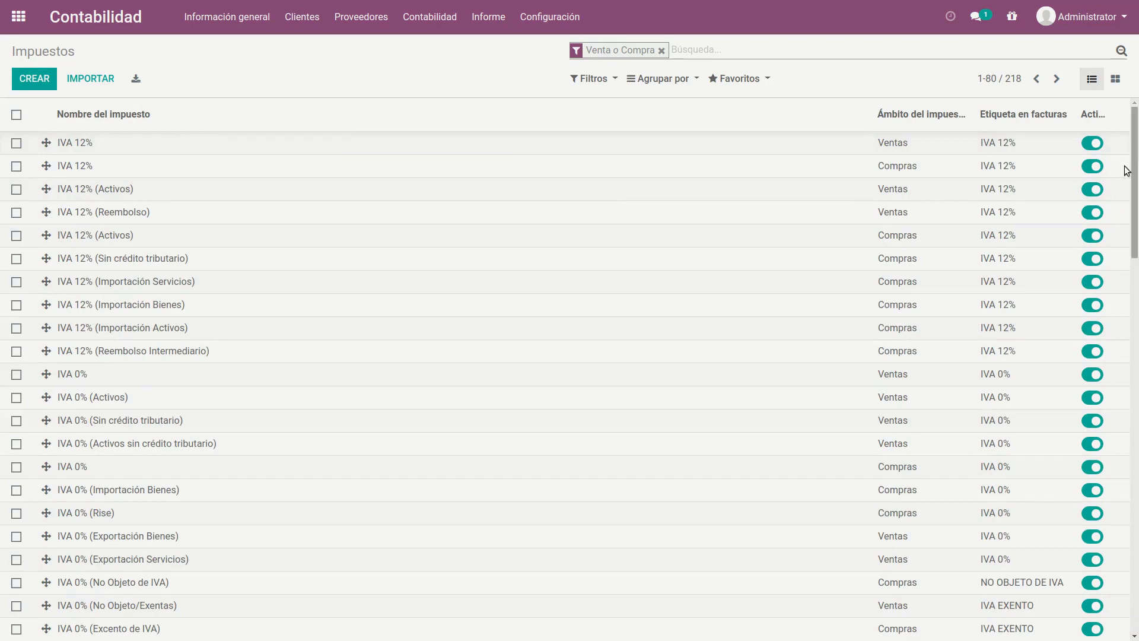
# Step: Open the sales tax IVA 12% and examine its base and applied codes, accounts and tax grids for invoices and credit notes
pyautogui.click(133, 145)
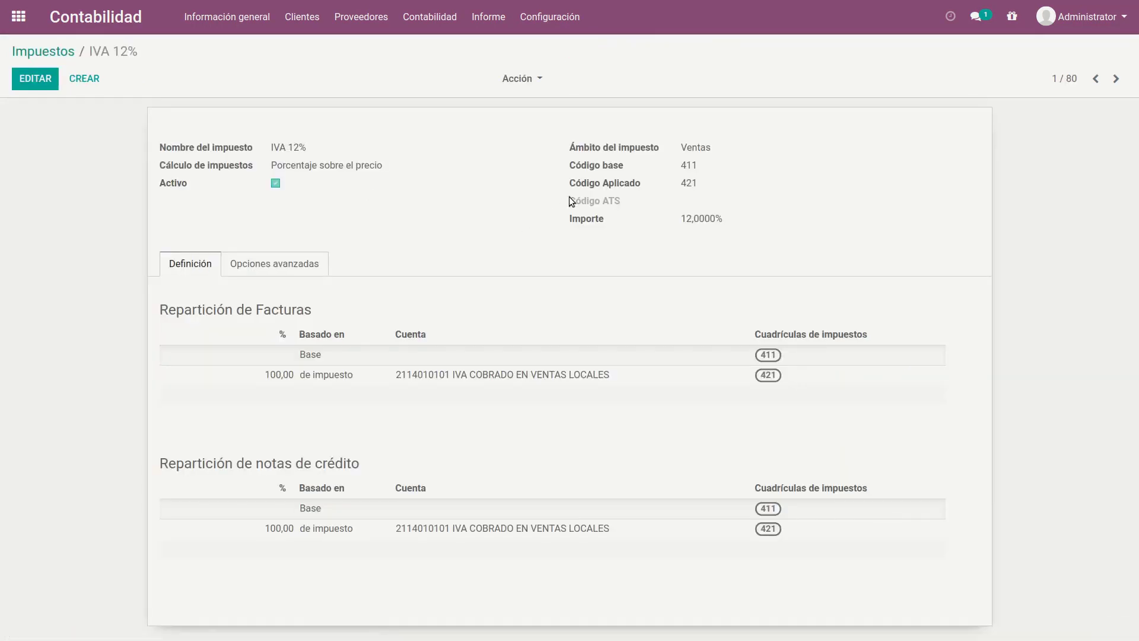
pyautogui.hotkey('ctrl', '+')
pyautogui.hotkey('ctrl', '+')
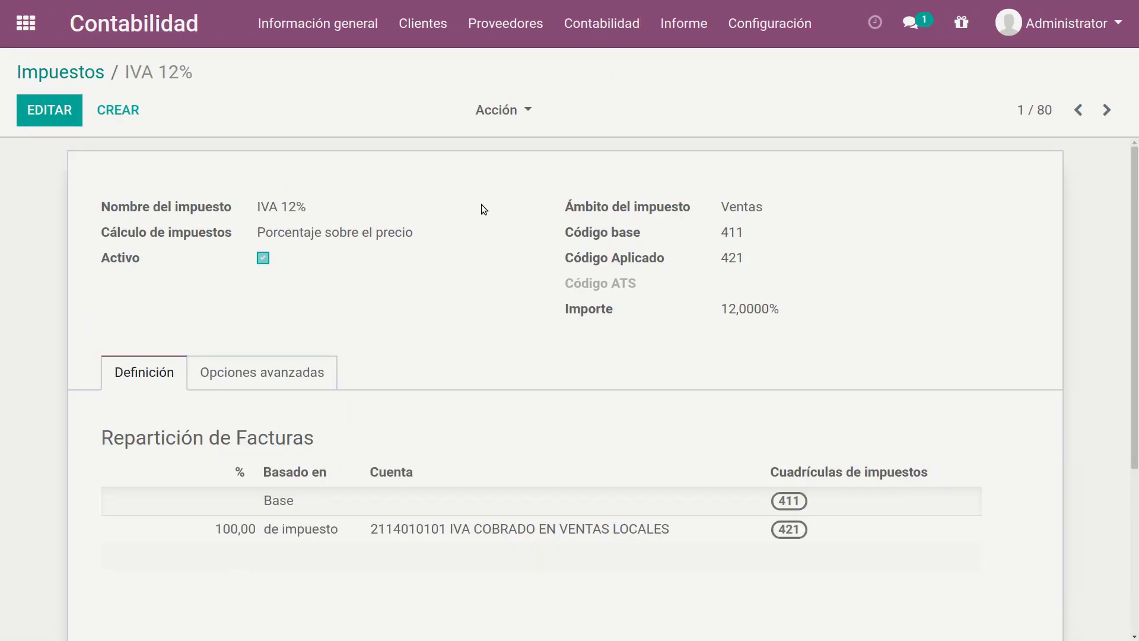
pyautogui.scroll(-1, 499, 208)
pyautogui.scroll(-2, 499, 209)
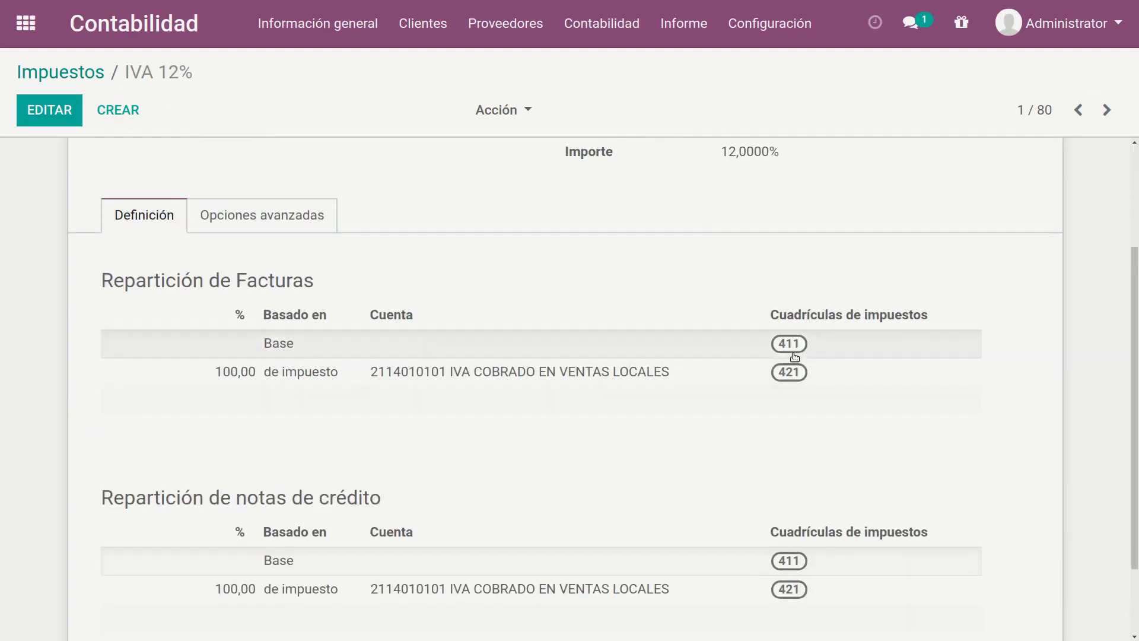
# Step: Review the IVA 12% tax's distribution lines for invoices and credit notes, and its advanced options
pyautogui.scroll(-2, 785, 359)
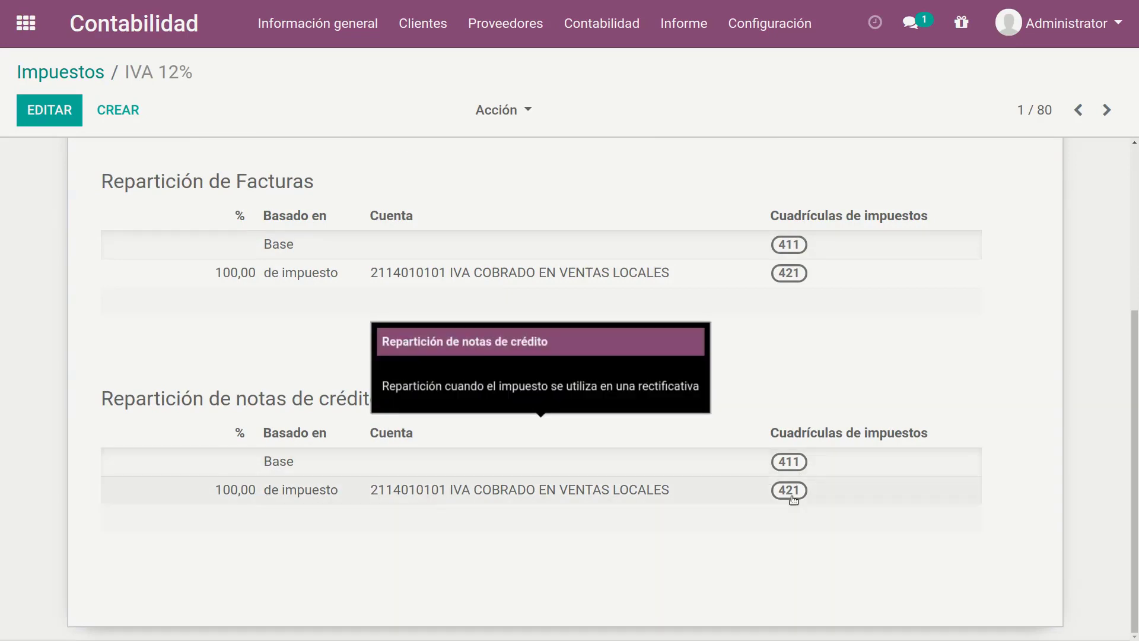
pyautogui.scroll(2, 775, 421)
pyautogui.scroll(3, 255, 358)
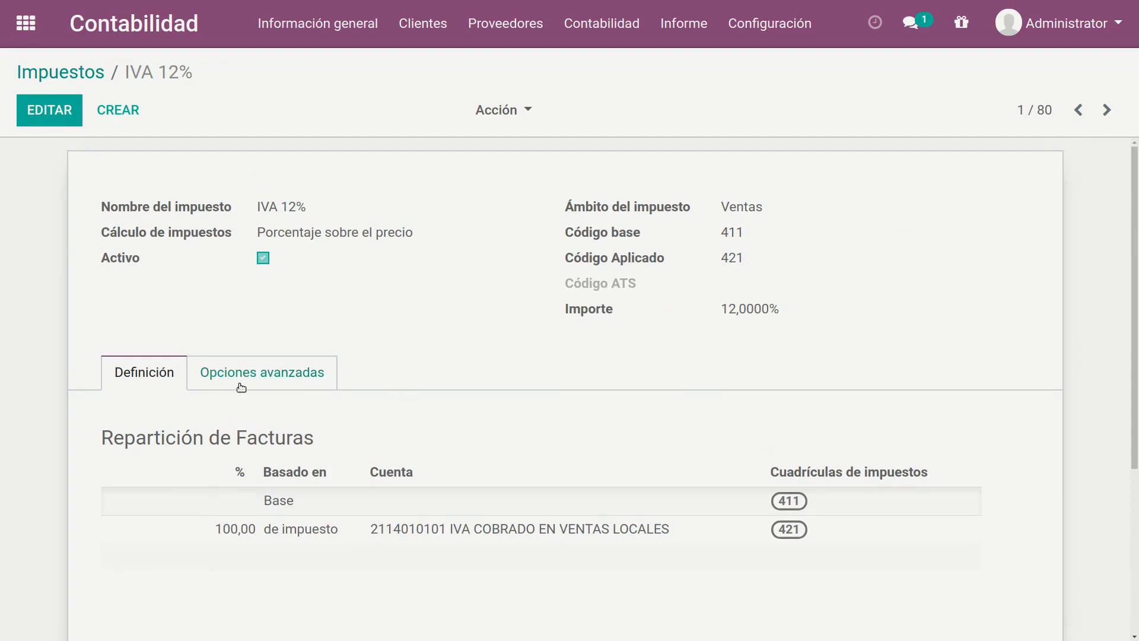
pyautogui.click(280, 369)
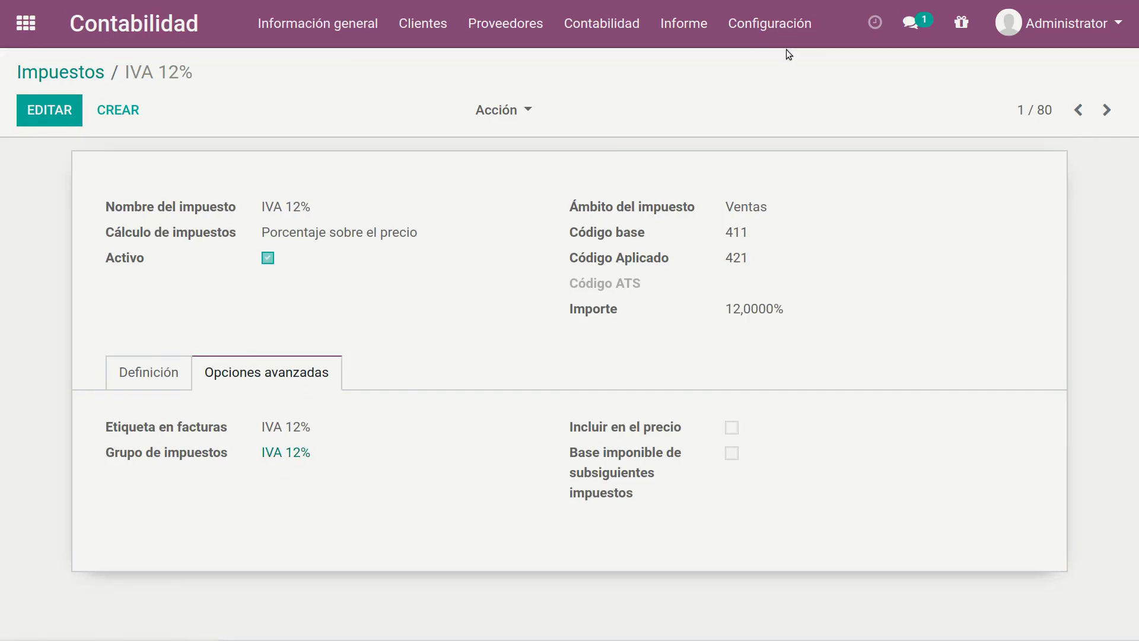
# Step: Start editing the IVA 12% tax, browse the complete list of available tax groups, and discard the edit
pyautogui.click(49, 110)
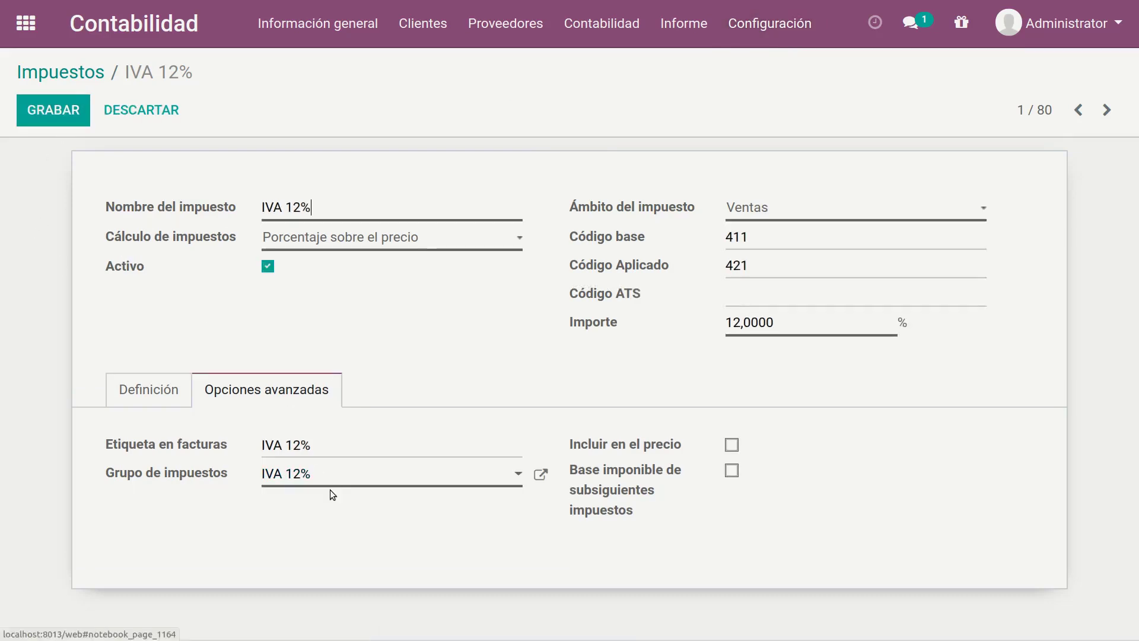
pyautogui.click(327, 484)
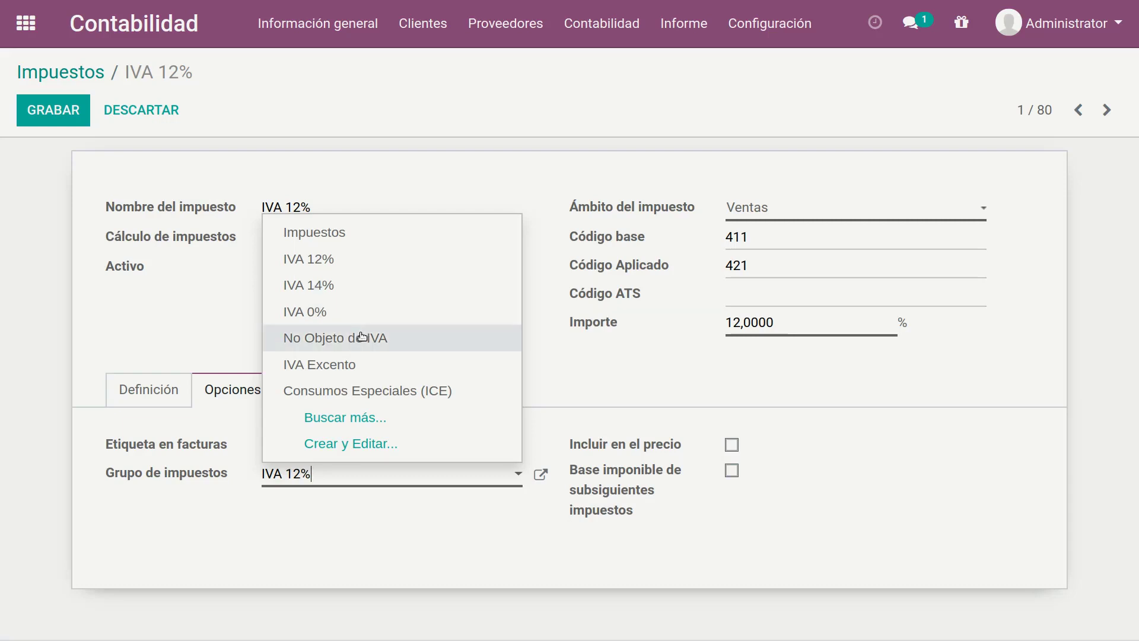
pyautogui.click(393, 418)
pyautogui.scroll(-1, 495, 320)
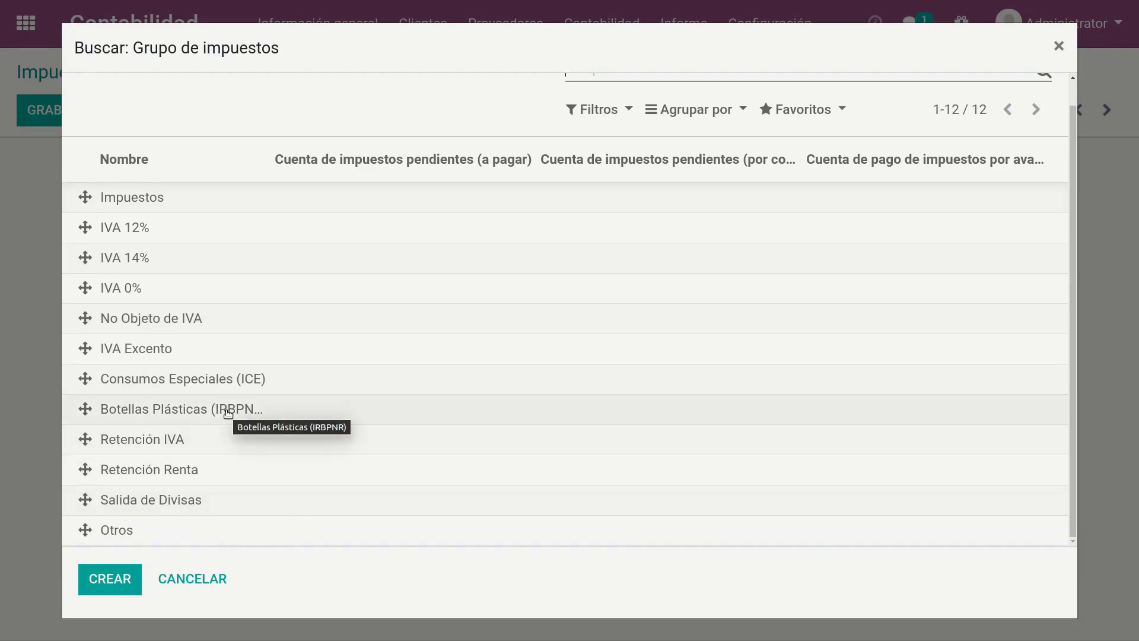
pyautogui.click(221, 579)
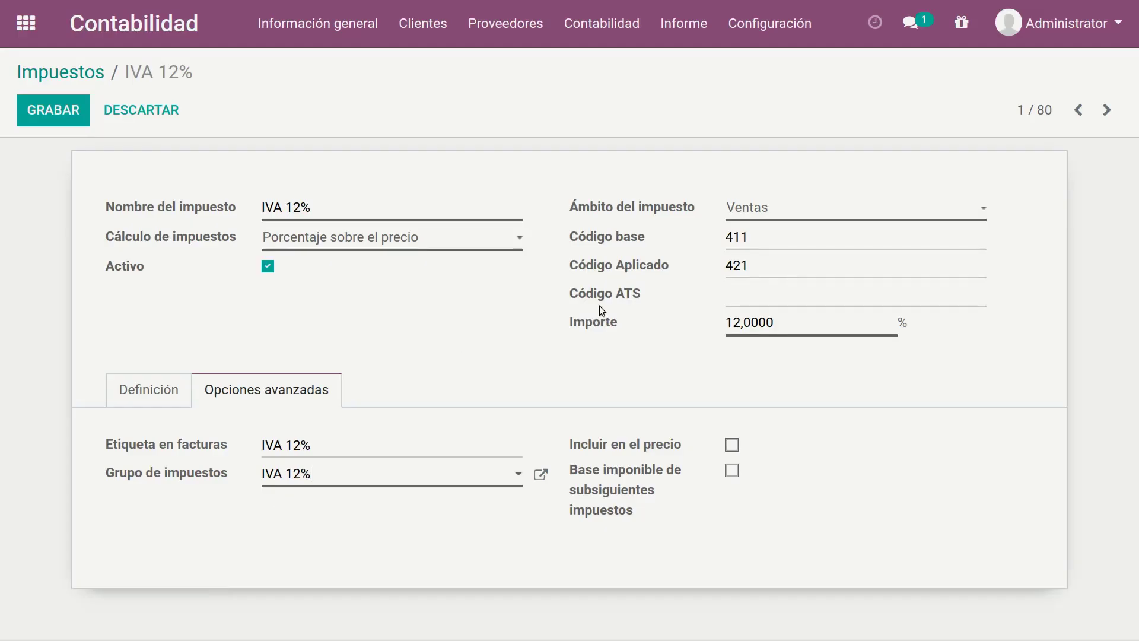
pyautogui.click(165, 119)
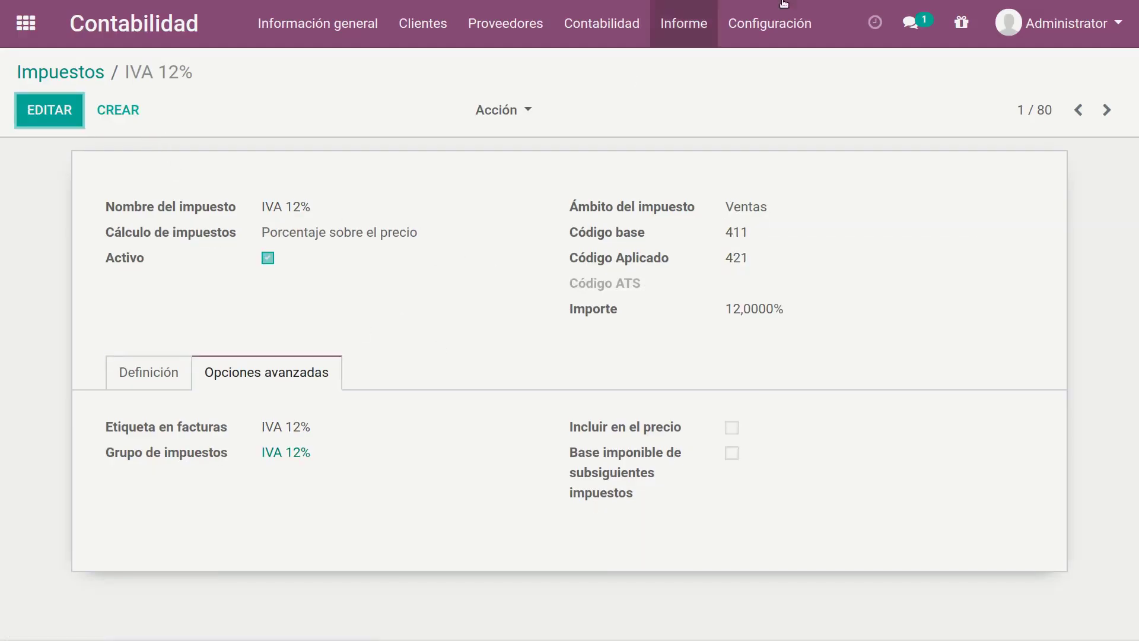
# Step: Open the chart of accounts, browse the accounts under groups 21, 22 and 31, and list all accounts again
pyautogui.click(779, 23)
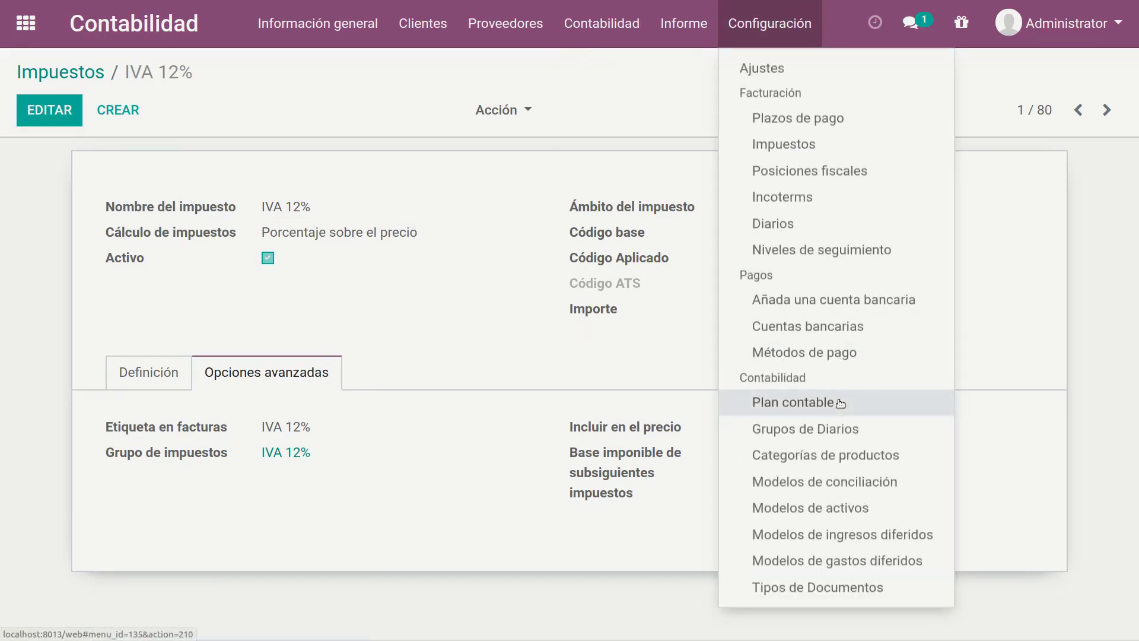
pyautogui.click(840, 402)
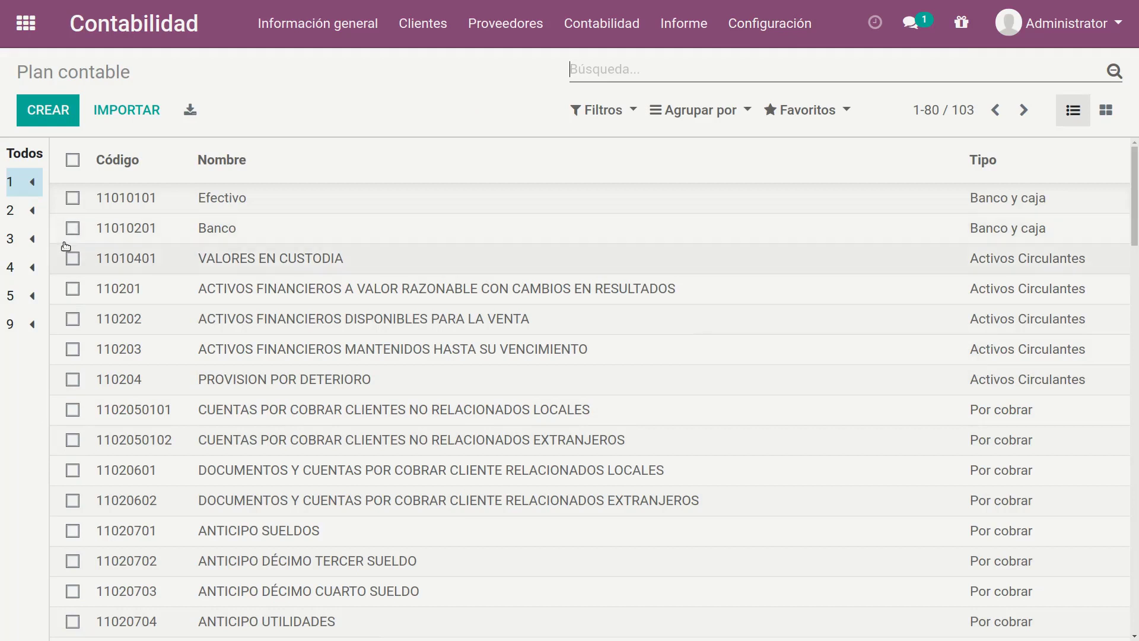
pyautogui.click(31, 217)
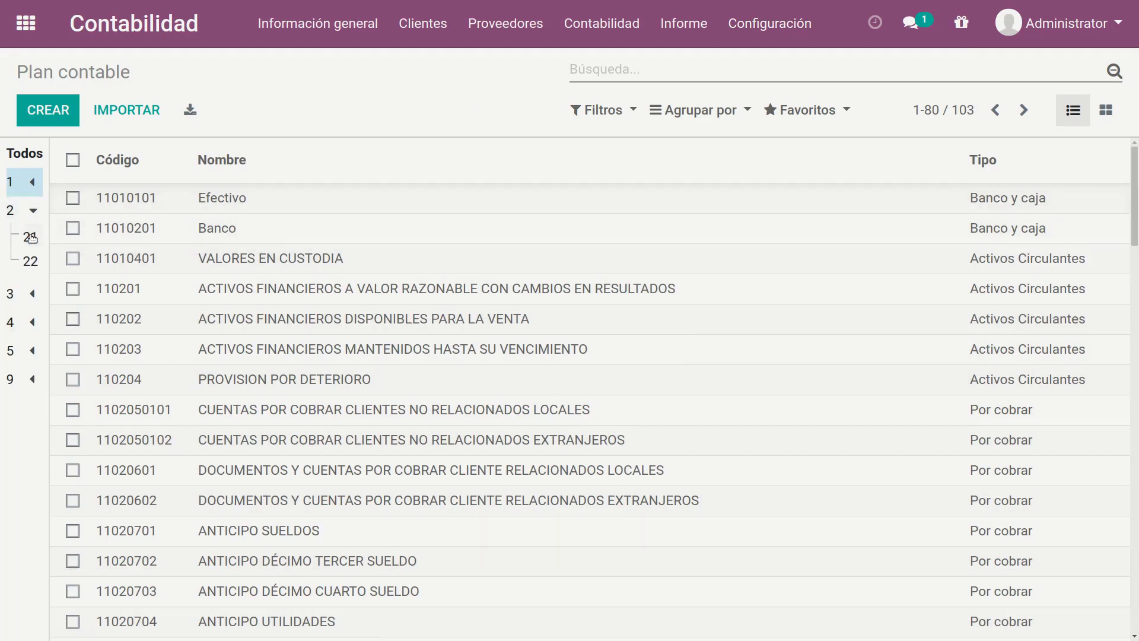
pyautogui.click(31, 237)
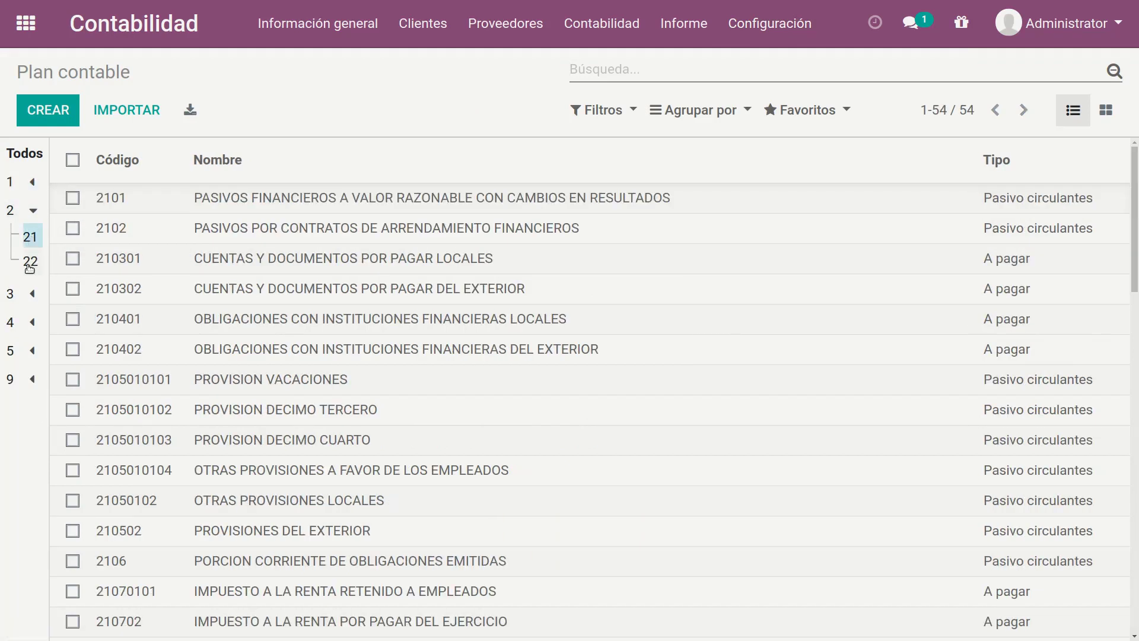
pyautogui.click(30, 261)
pyautogui.click(30, 293)
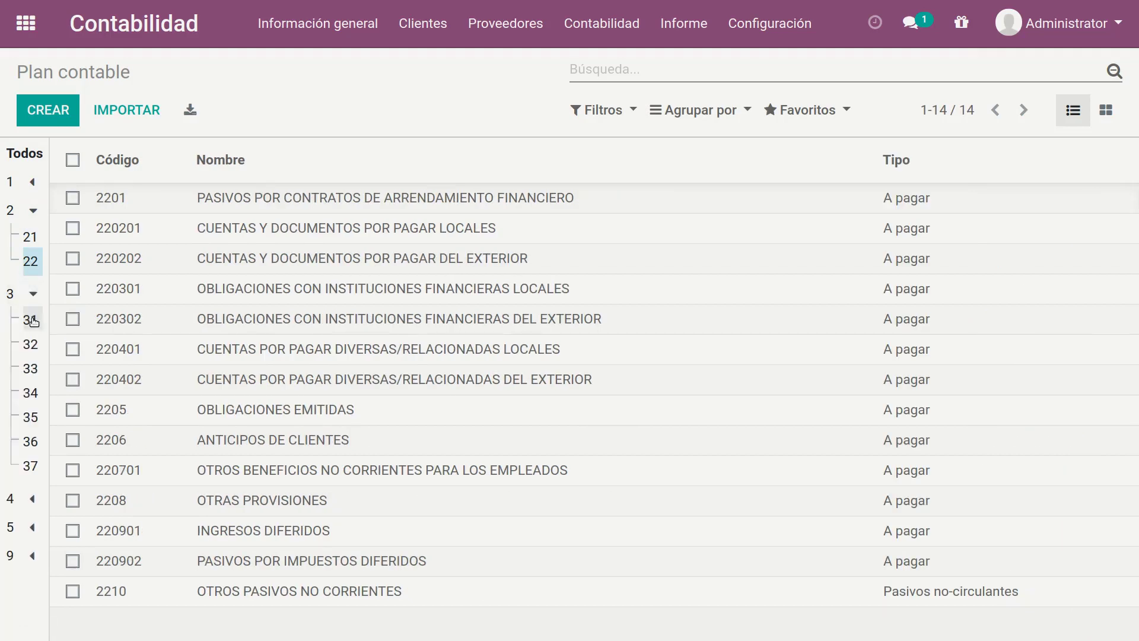
pyautogui.click(30, 318)
pyautogui.click(32, 293)
pyautogui.click(29, 212)
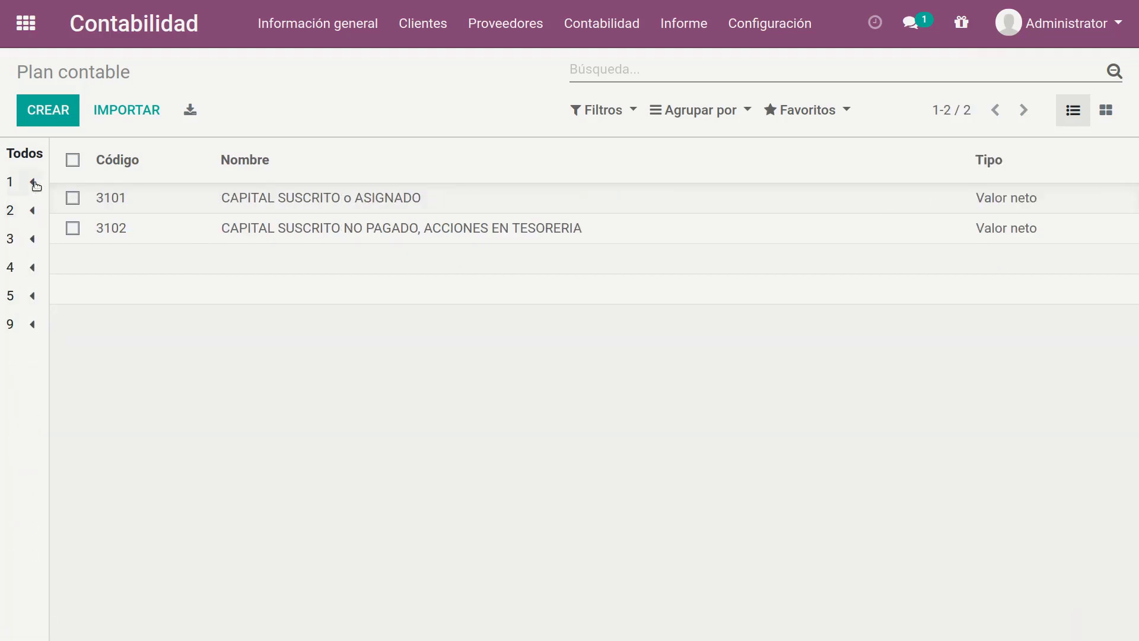
pyautogui.click(32, 181)
pyautogui.click(24, 153)
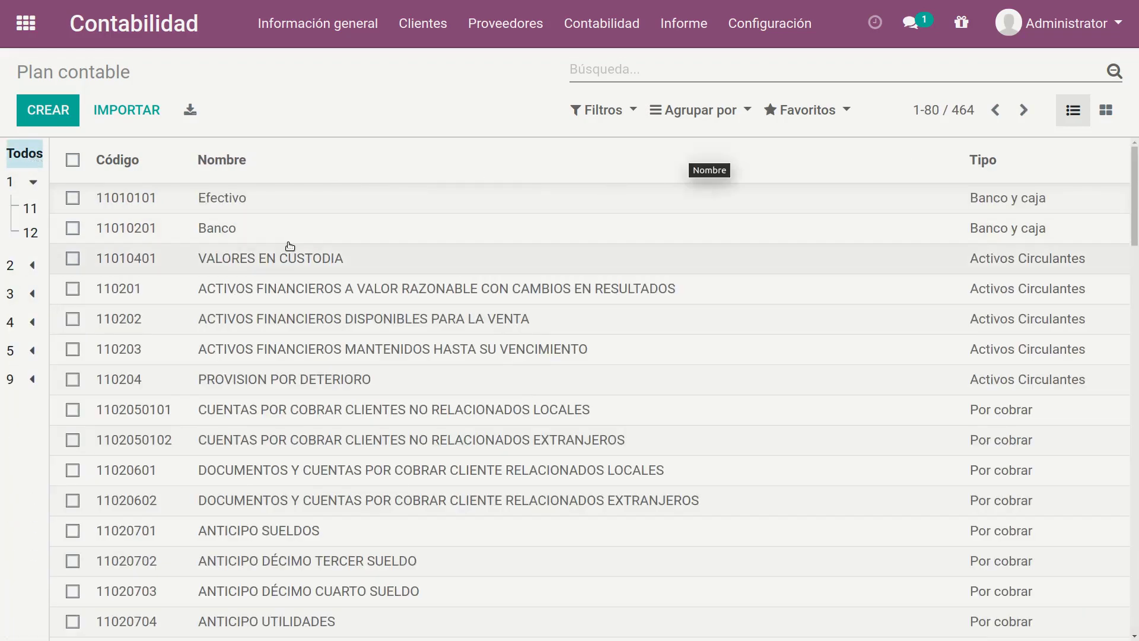
# Step: Open account 11020701 ANTICIPO SUELDOS and trace its group hierarchy from 110207 through 1102 and 101 up to 1 ACTIVO
pyautogui.click(304, 531)
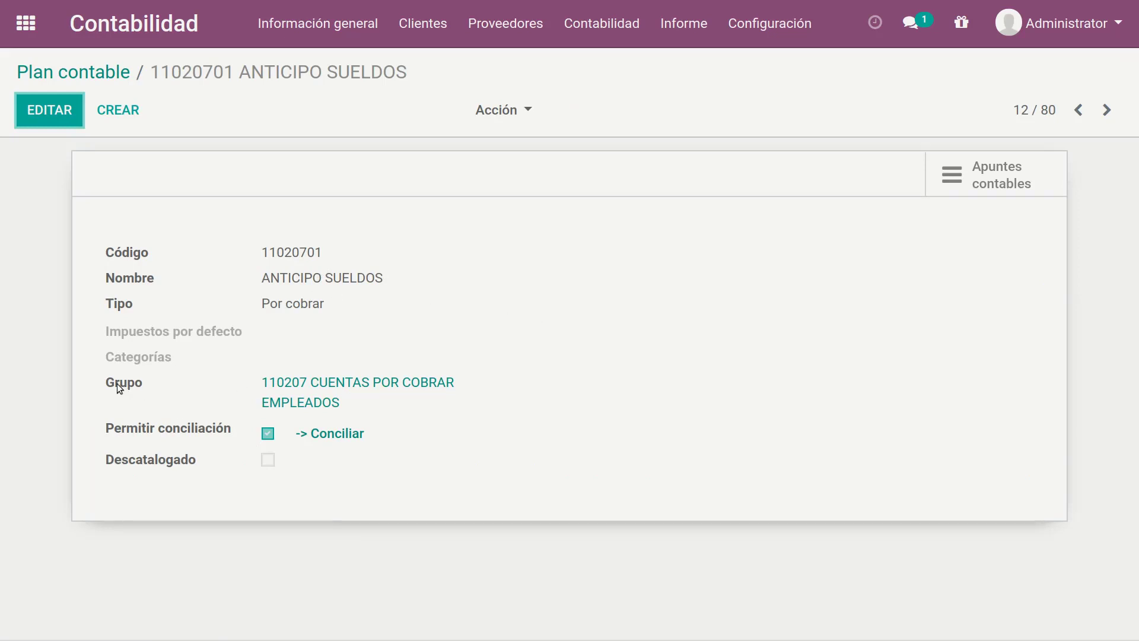
pyautogui.moveTo(116, 383); pyautogui.dragTo(460, 399)
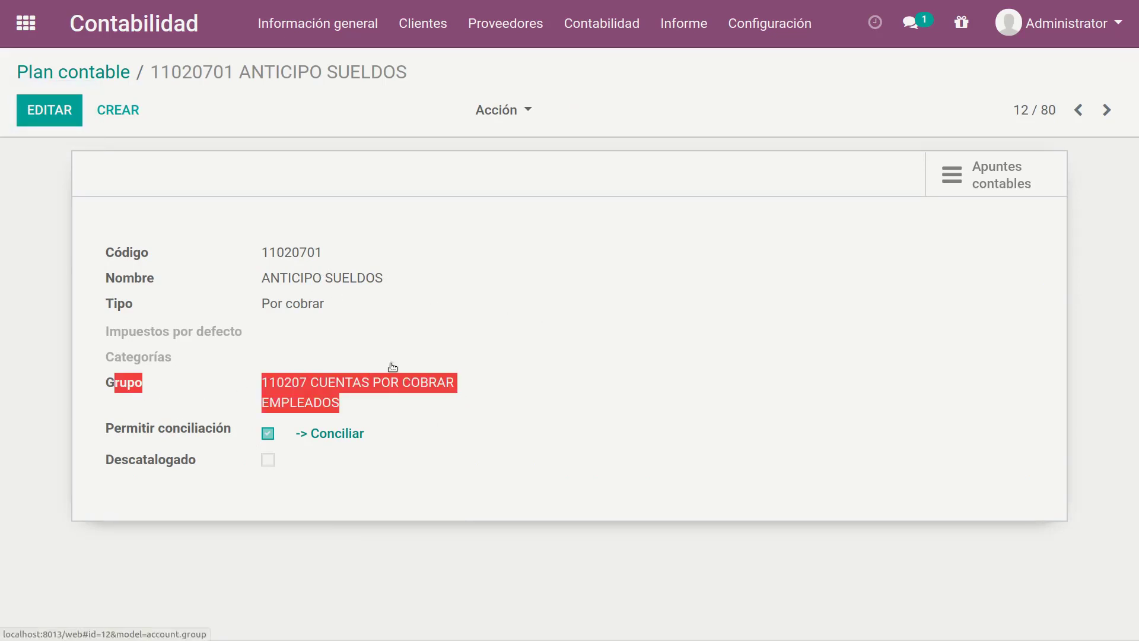
pyautogui.click(385, 311)
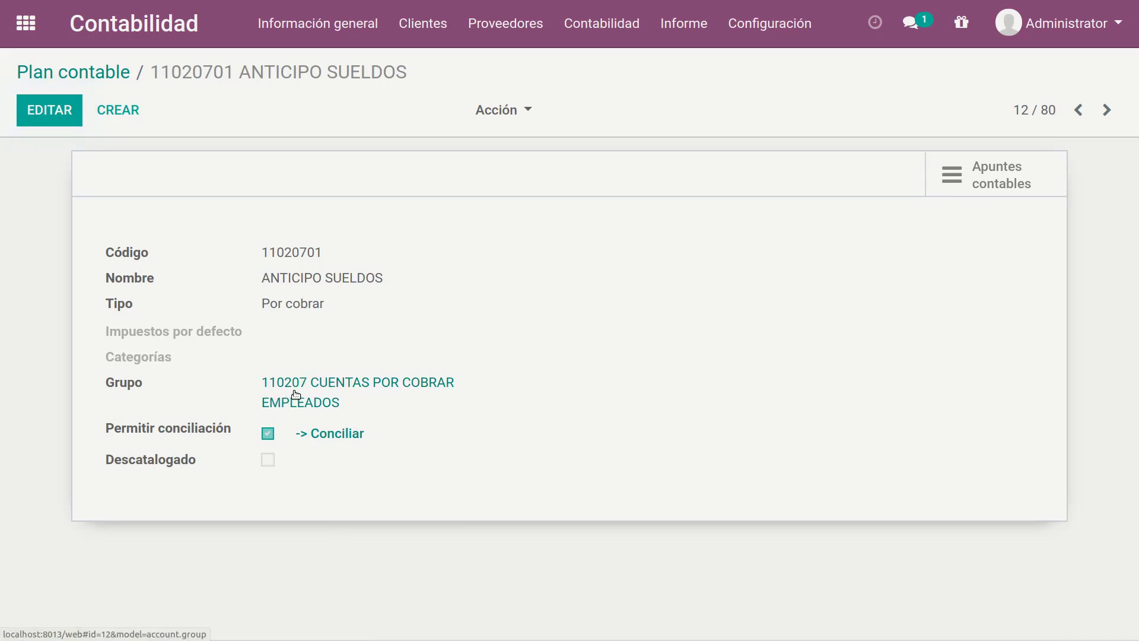
pyautogui.click(384, 382)
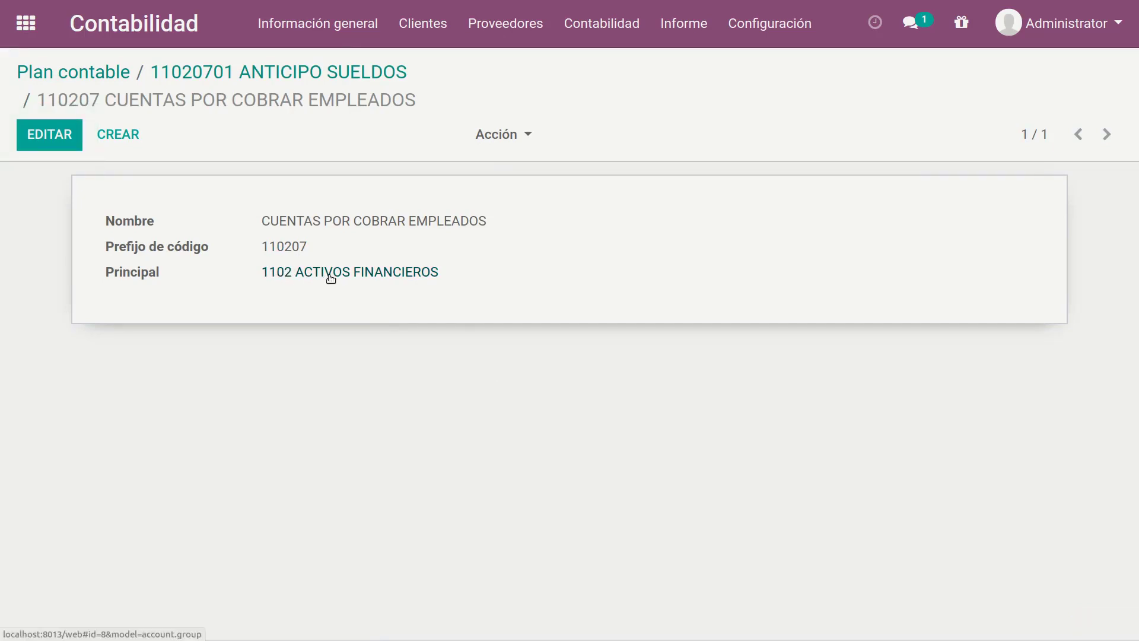
pyautogui.click(300, 273)
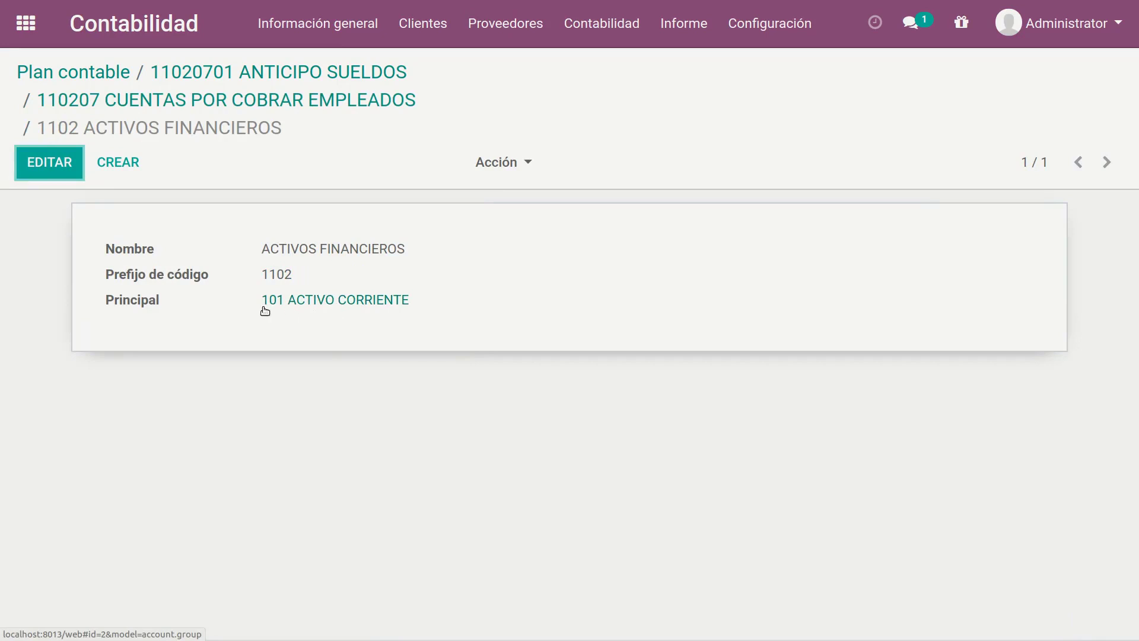
pyautogui.click(300, 301)
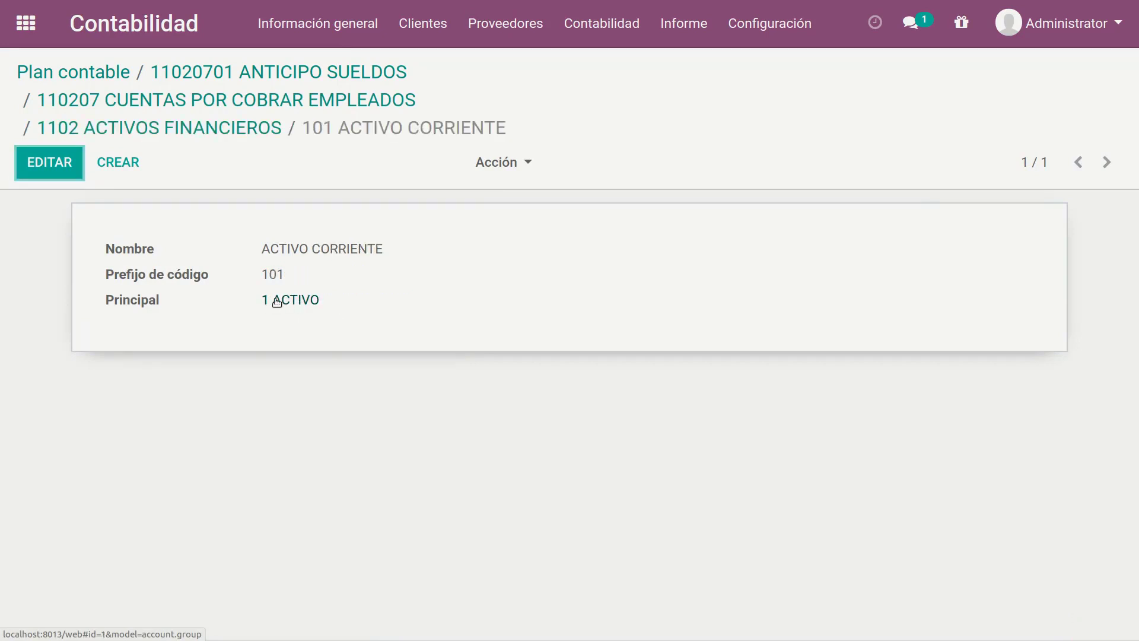
pyautogui.click(301, 302)
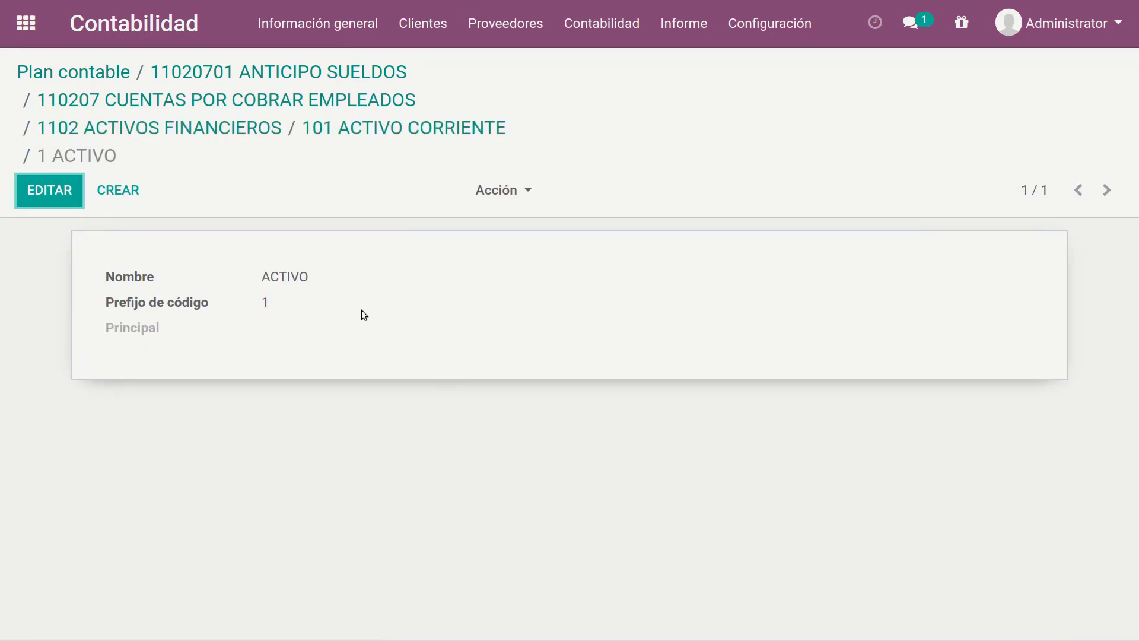
# Step: Go back down the group hierarchy to the ANTICIPO SUELDOS account and return to the chart of accounts
pyautogui.click(398, 129)
pyautogui.click(230, 130)
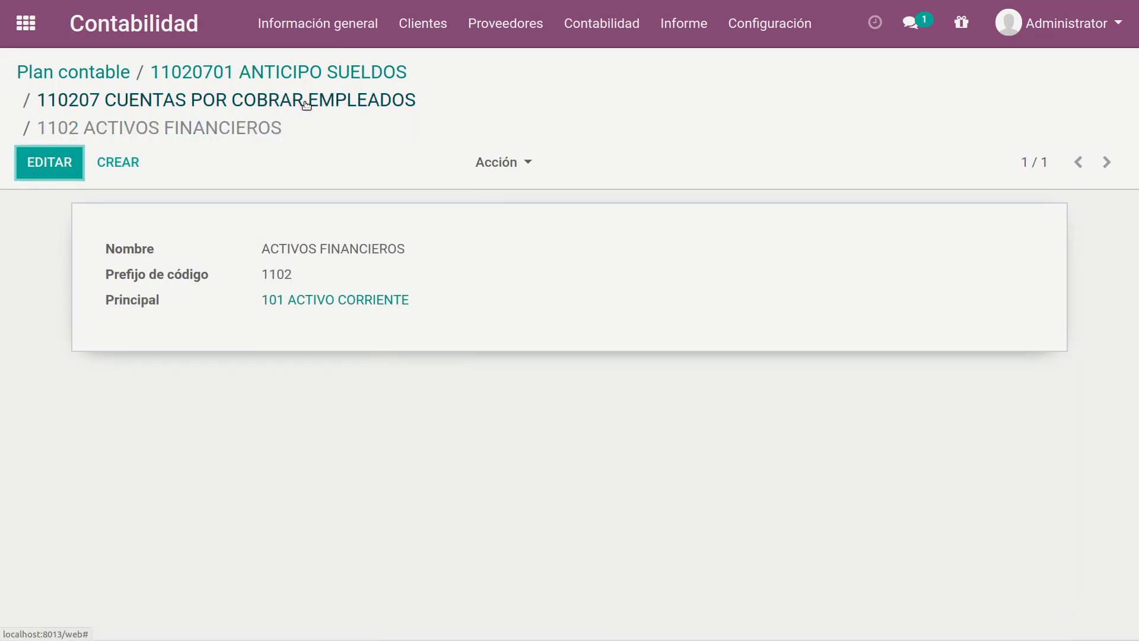
pyautogui.click(305, 100)
pyautogui.click(344, 73)
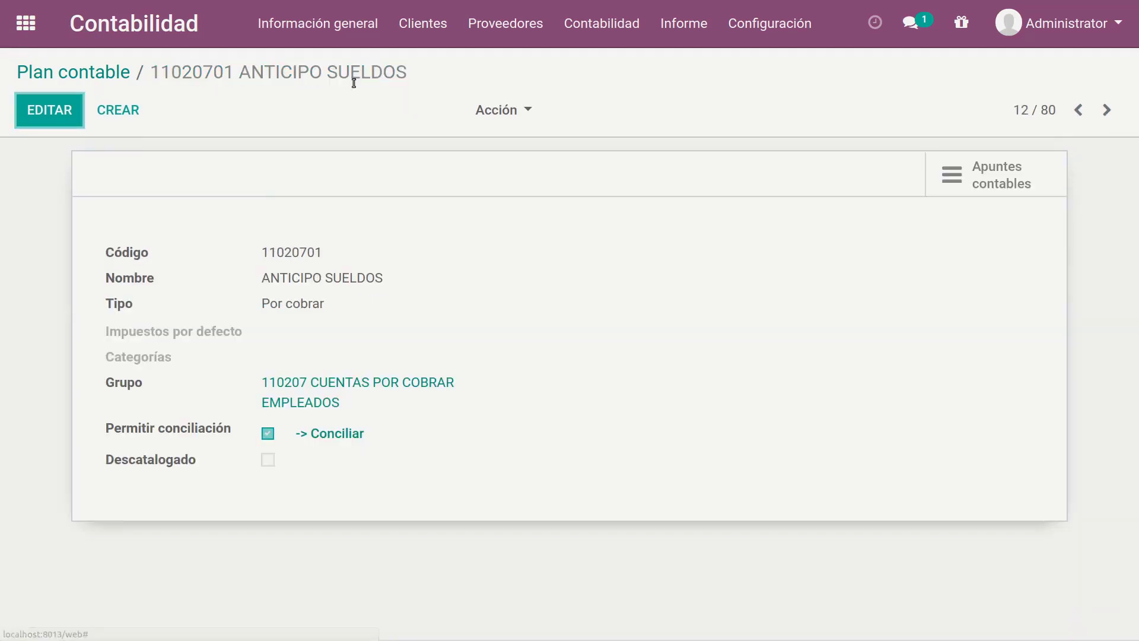
pyautogui.click(102, 71)
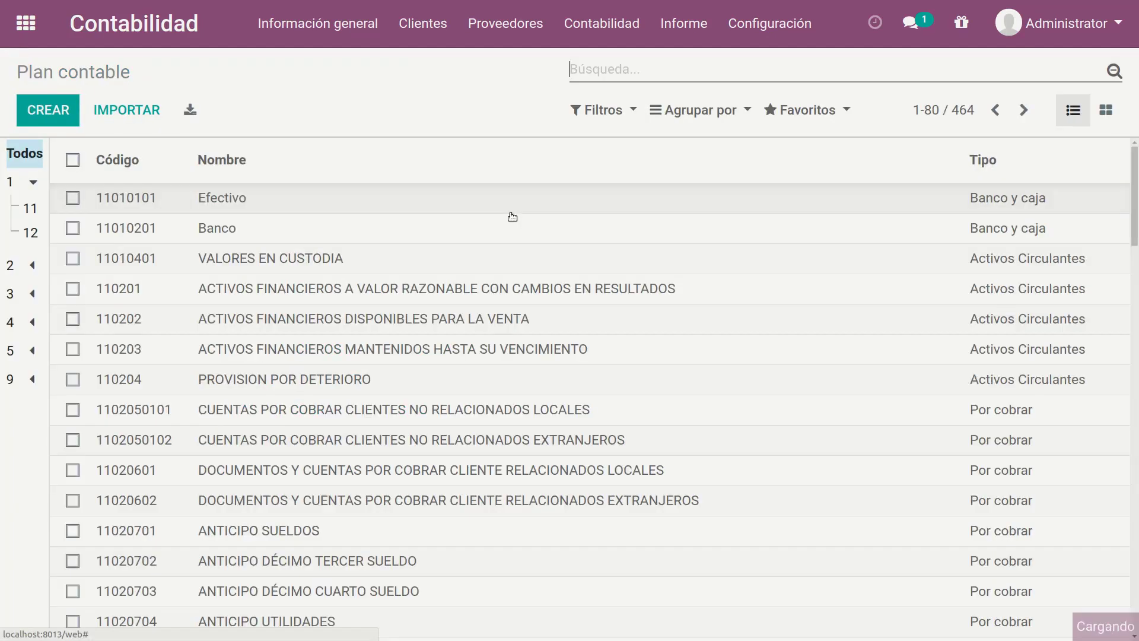
# Step: Open the document types list, remove the Activo filter, and look through both active and archived types
pyautogui.click(773, 19)
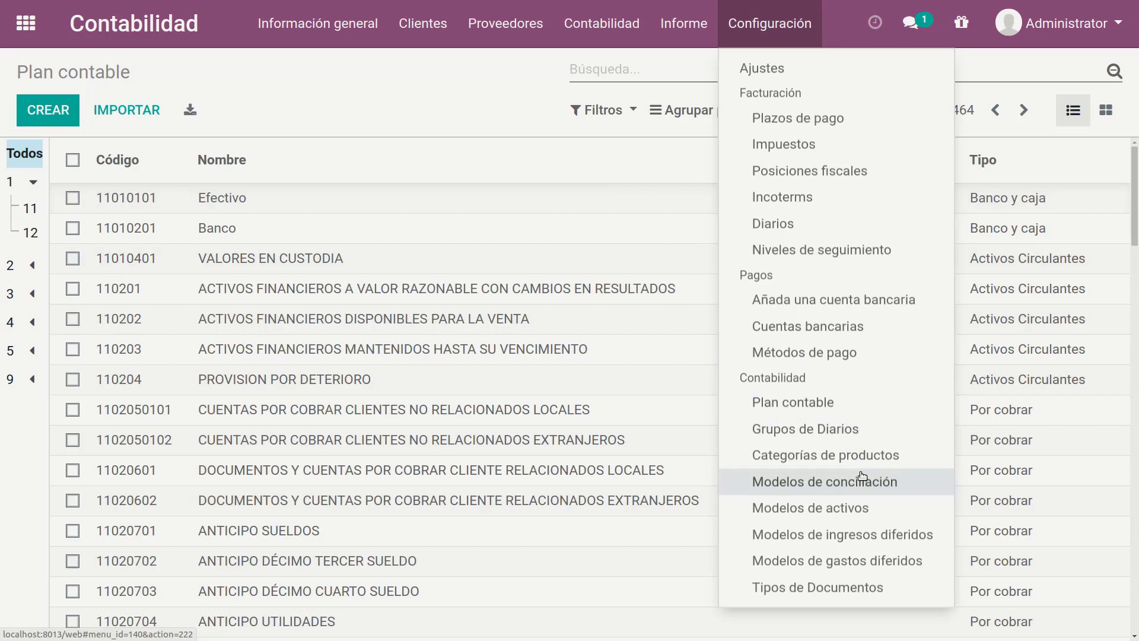
pyautogui.click(865, 587)
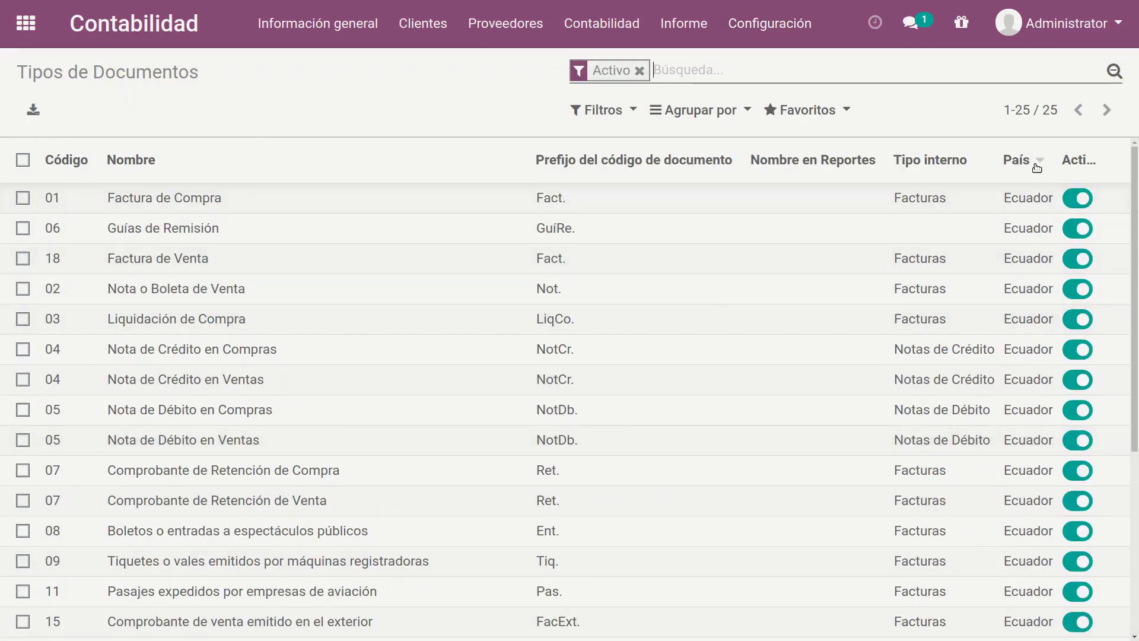
pyautogui.click(639, 71)
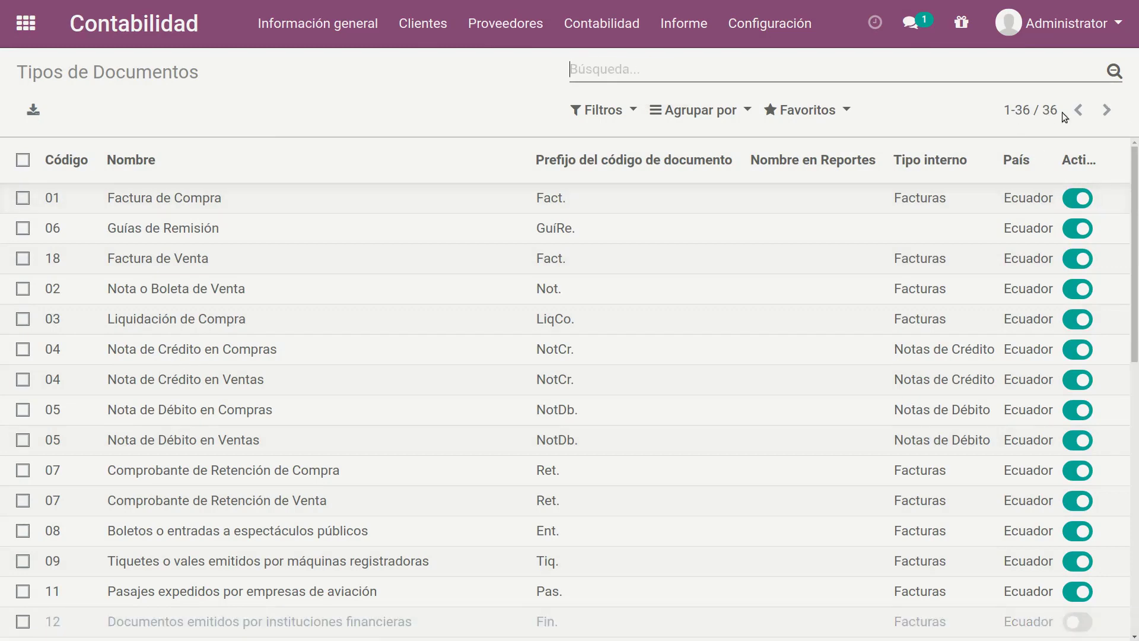
pyautogui.moveTo(1136, 197); pyautogui.dragTo(1123, 510)
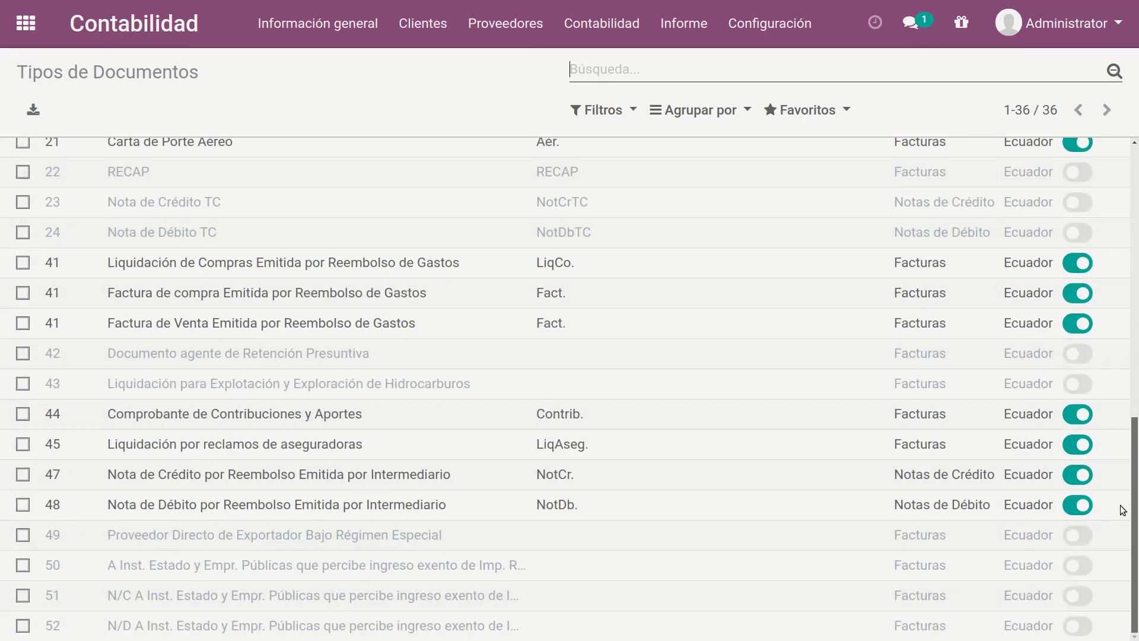
pyautogui.moveTo(1136, 432); pyautogui.dragTo(1136, 159)
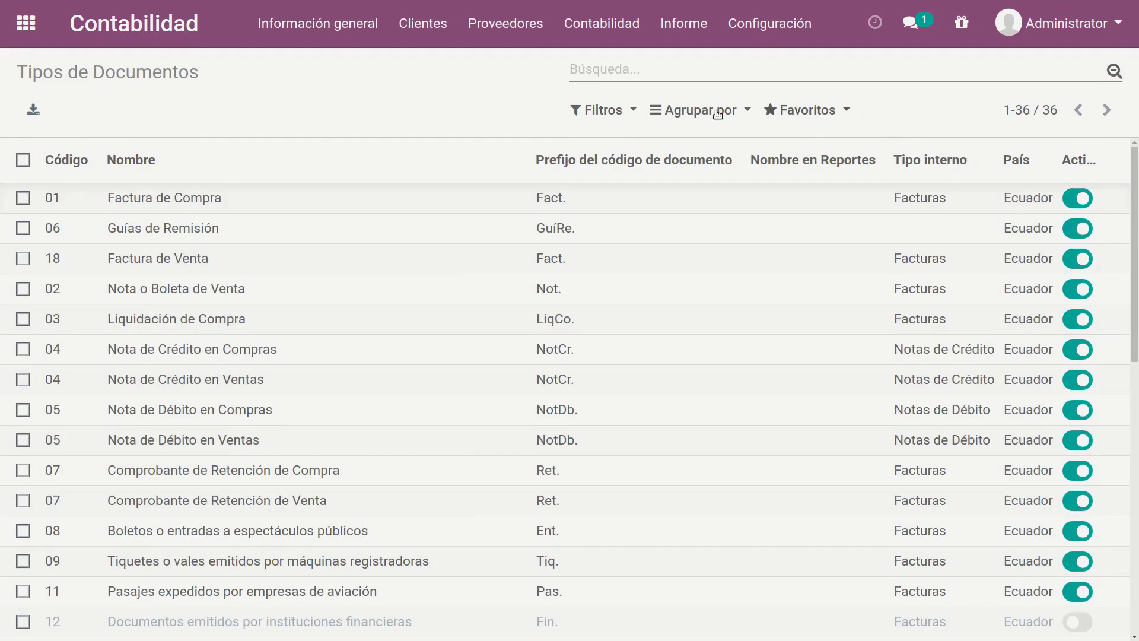
# Step: Apply the Activo filter to the document types list again
pyautogui.click(615, 111)
pyautogui.click(611, 139)
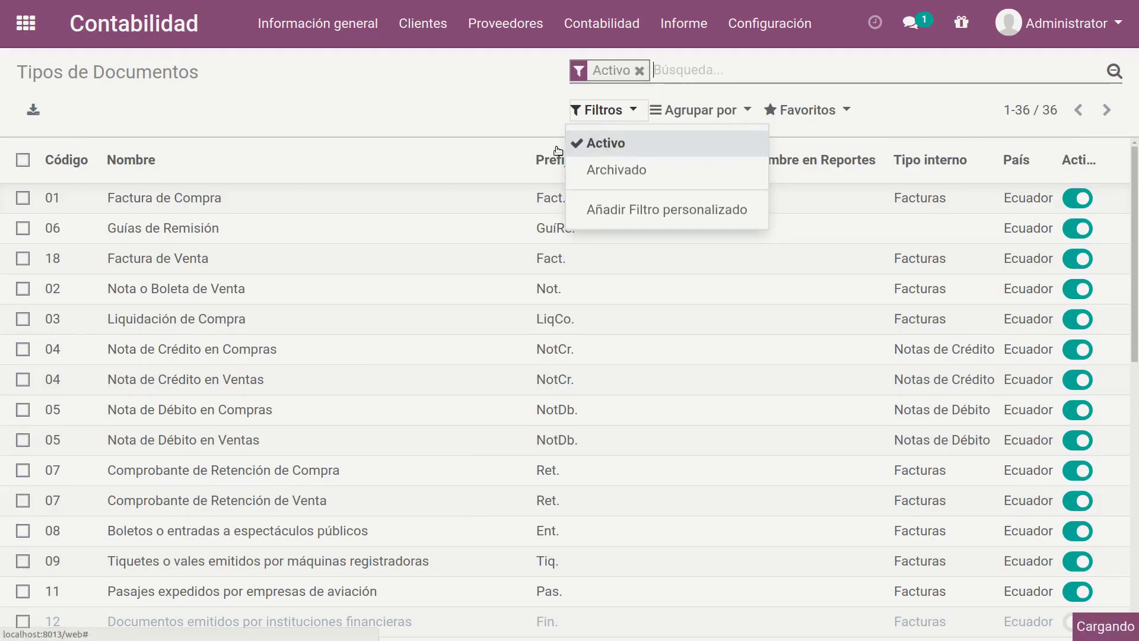
pyautogui.click(452, 92)
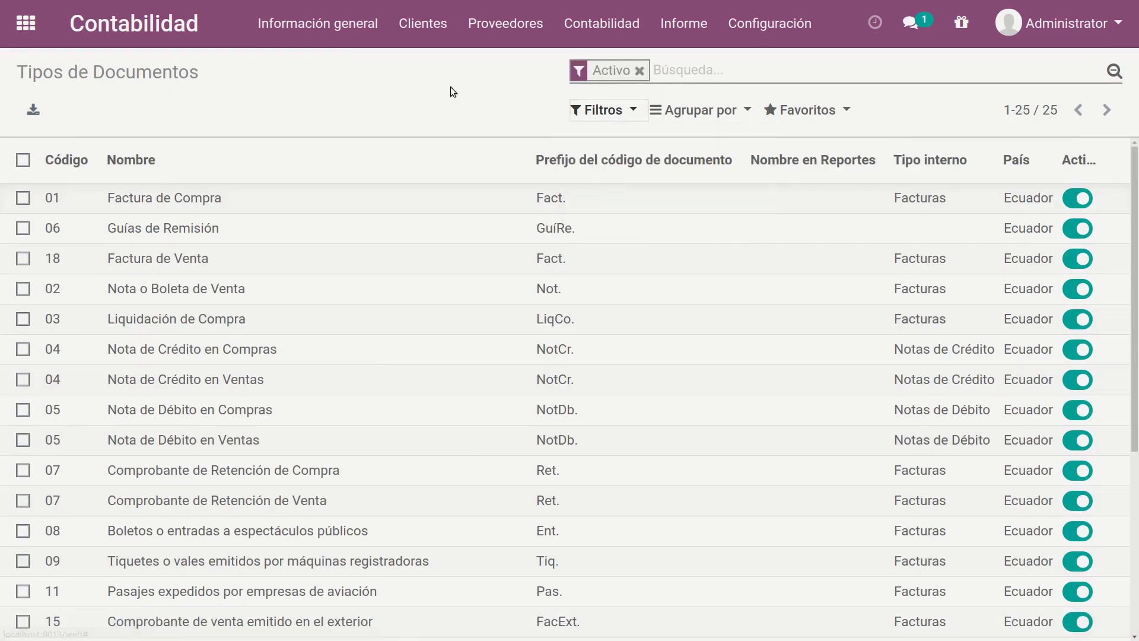
# Step: Examine the Ecuadorian settings of document type 01 Factura de Compra, including number format validation and the RUC/Céd requirement, and return to the list
pyautogui.click(229, 196)
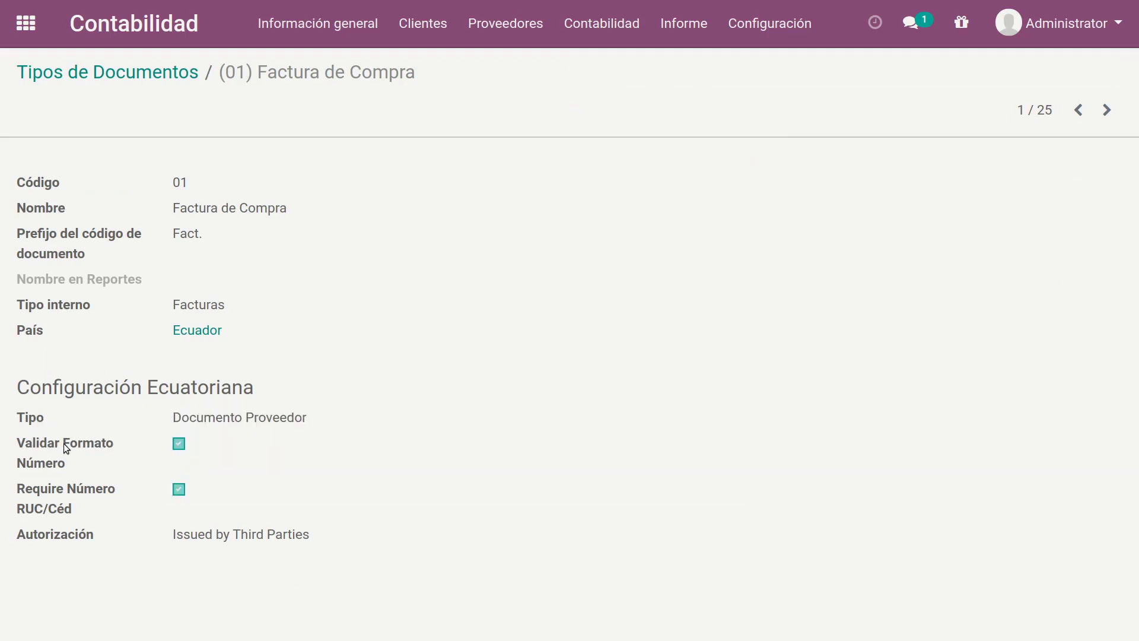
pyautogui.moveTo(63, 443)
pyautogui.moveTo(90, 485)
pyautogui.click(173, 75)
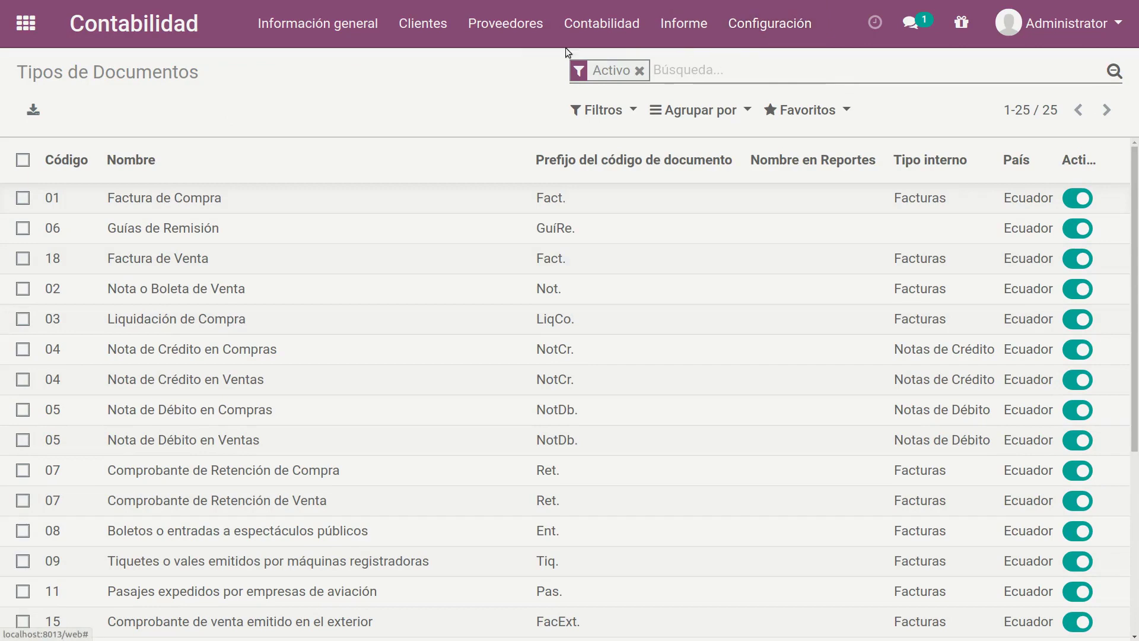
# Step: Open the customer TRESCLOUD for editing and look at its identification fields and the list of Ecuadorian states, without choosing one
pyautogui.click(422, 23)
pyautogui.click(459, 232)
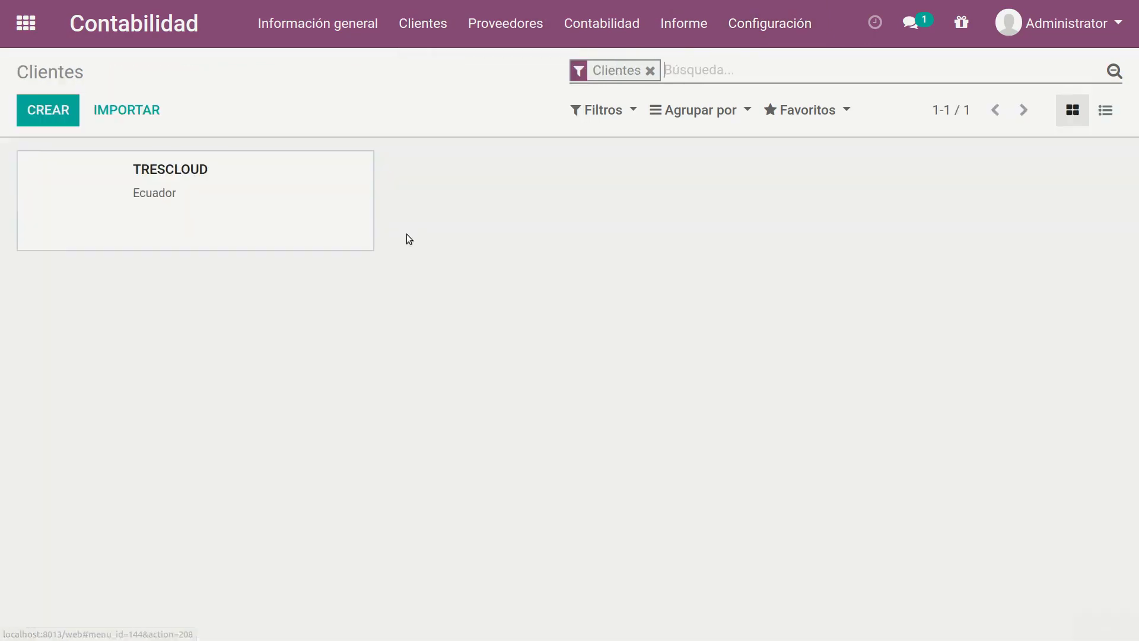
pyautogui.click(250, 183)
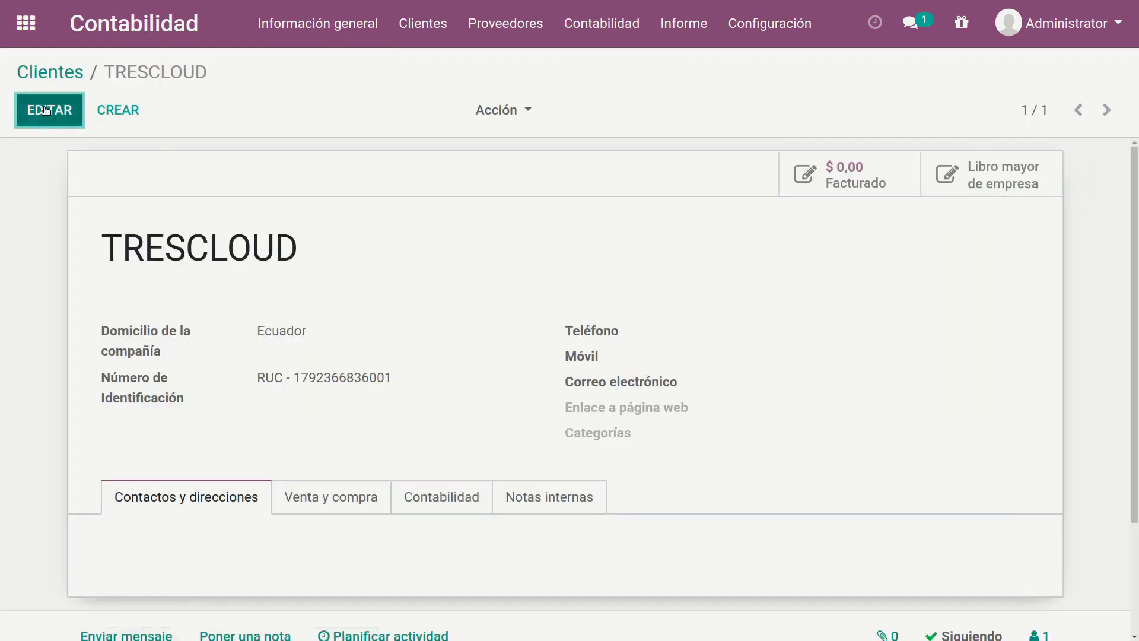
pyautogui.click(46, 110)
pyautogui.scroll(-3, 344, 386)
pyautogui.scroll(2, 344, 385)
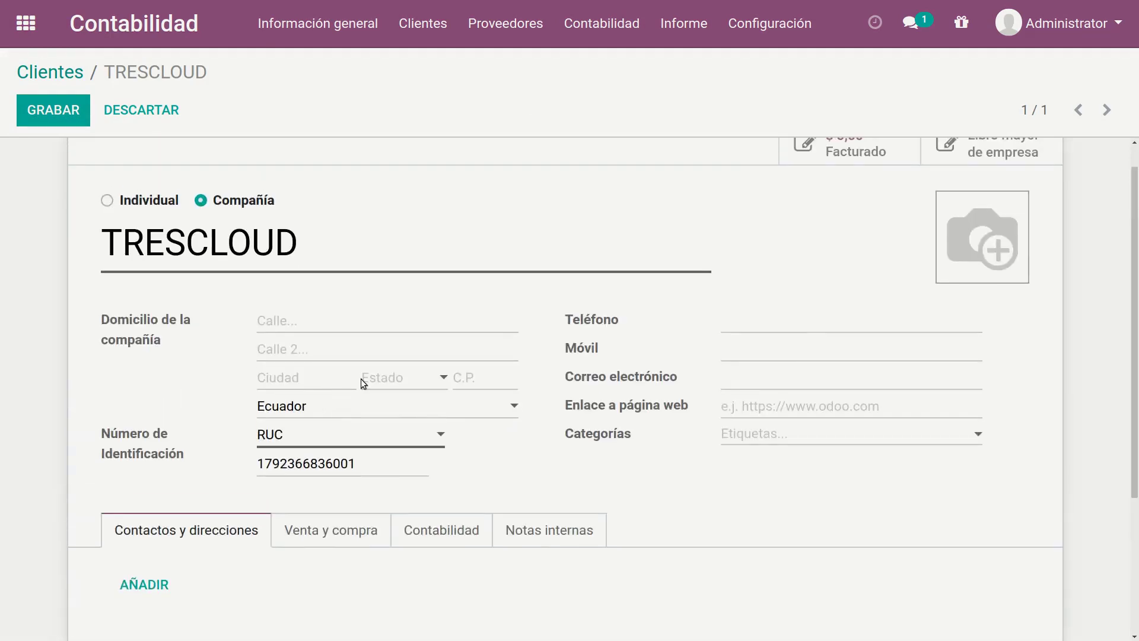
pyautogui.click(404, 379)
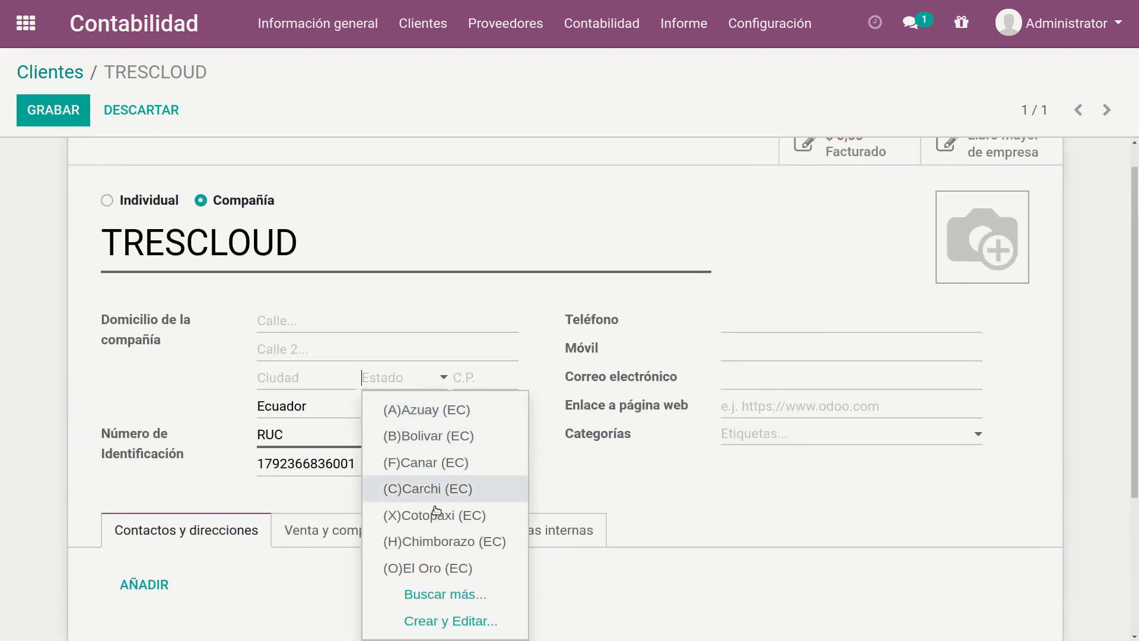
pyautogui.click(135, 366)
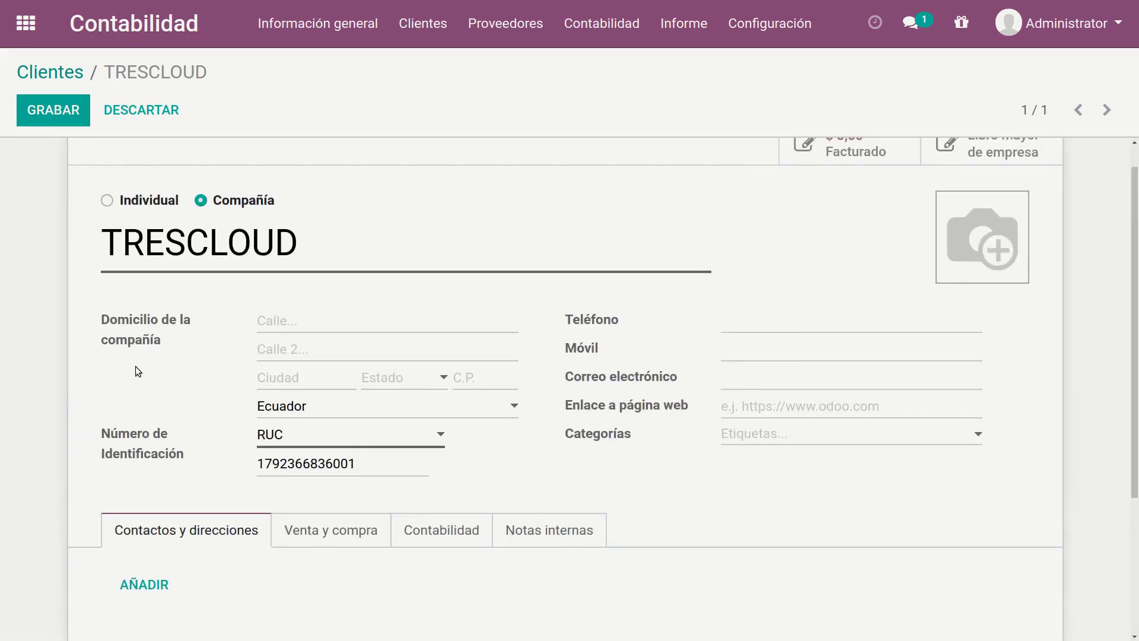
# Step: Open the Banco journal for editing, look at the list of Ecuadorian banks, and pick Banco Amazonas as the bank
pyautogui.click(769, 23)
pyautogui.click(803, 220)
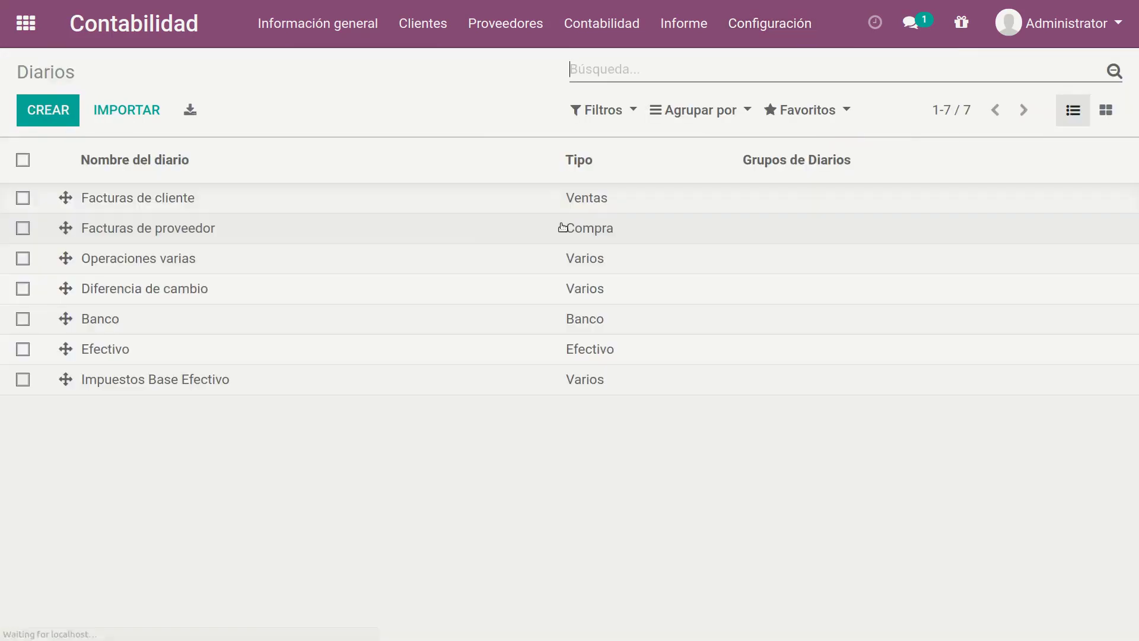
pyautogui.click(127, 321)
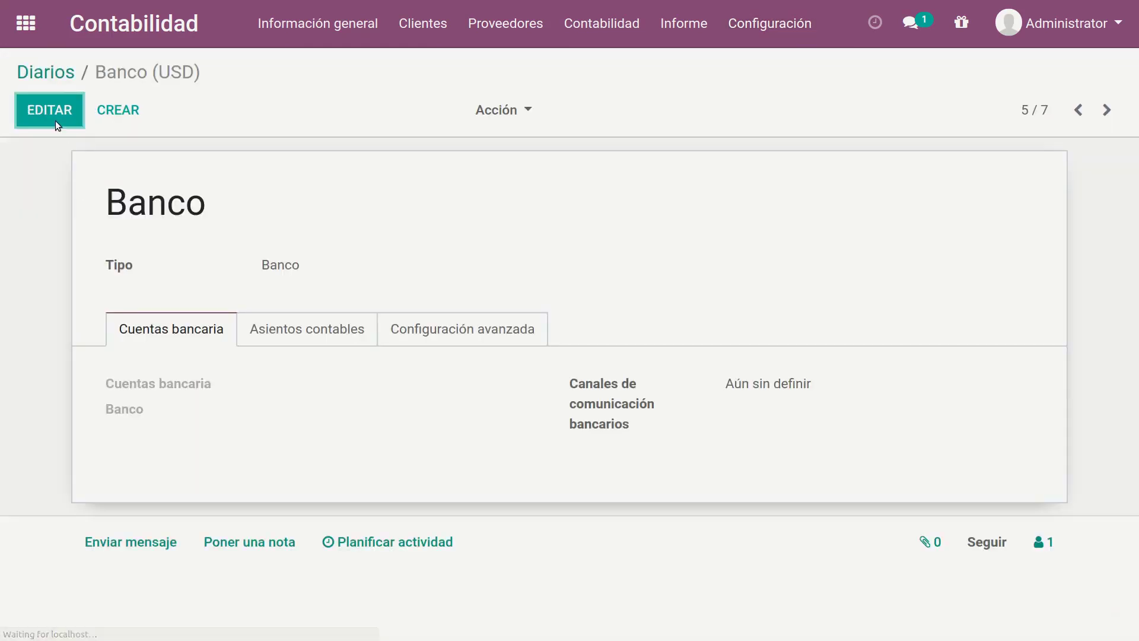
pyautogui.click(55, 120)
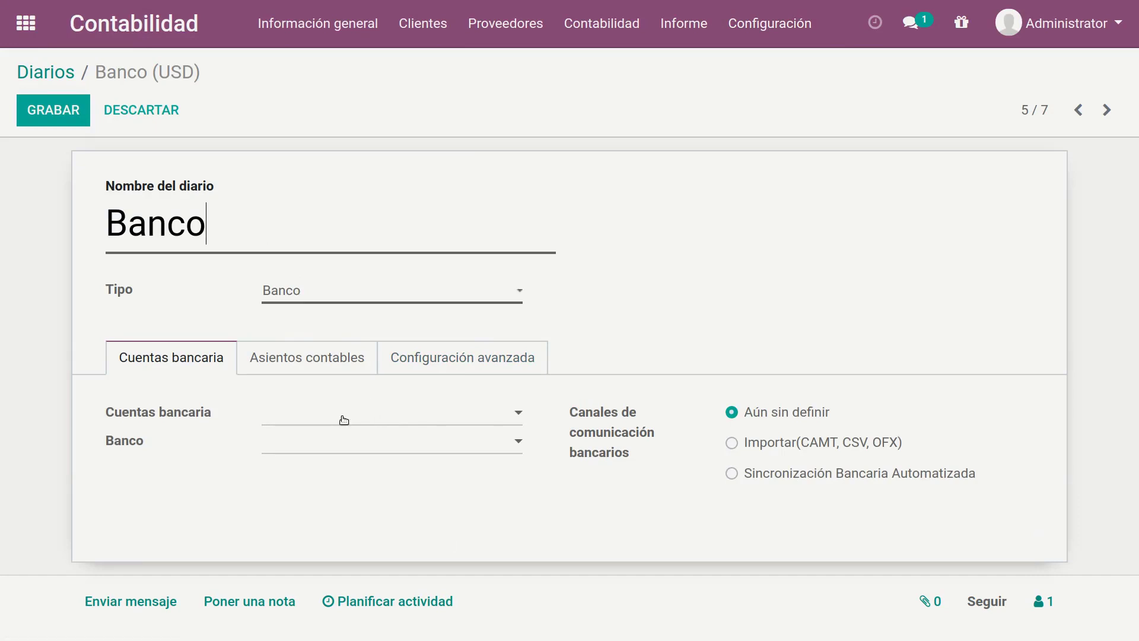
pyautogui.click(324, 451)
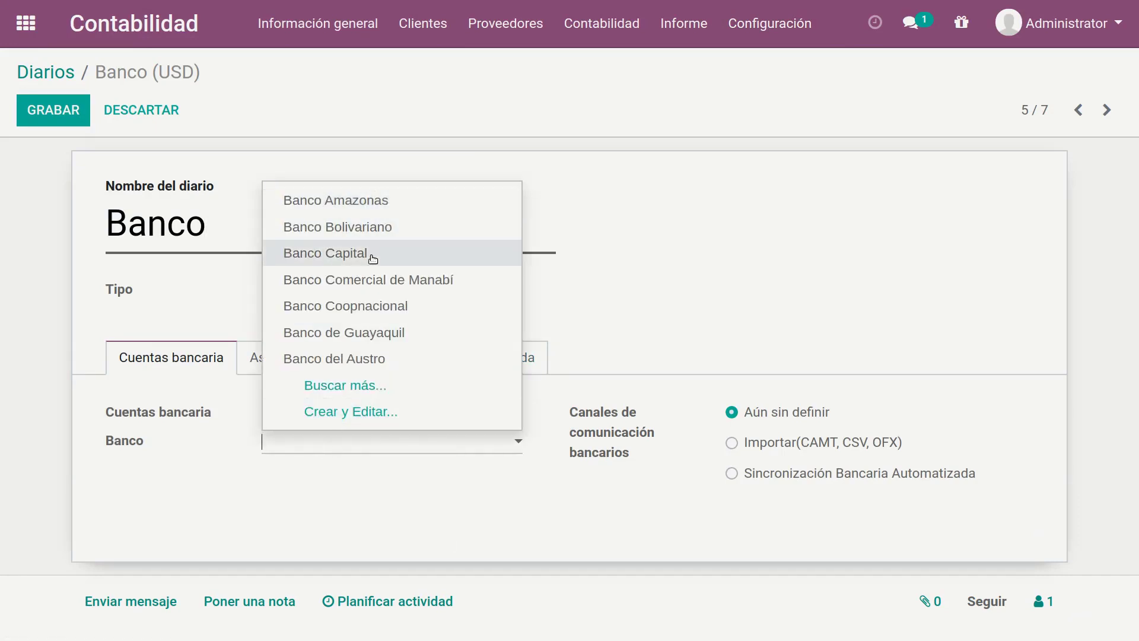
pyautogui.click(385, 204)
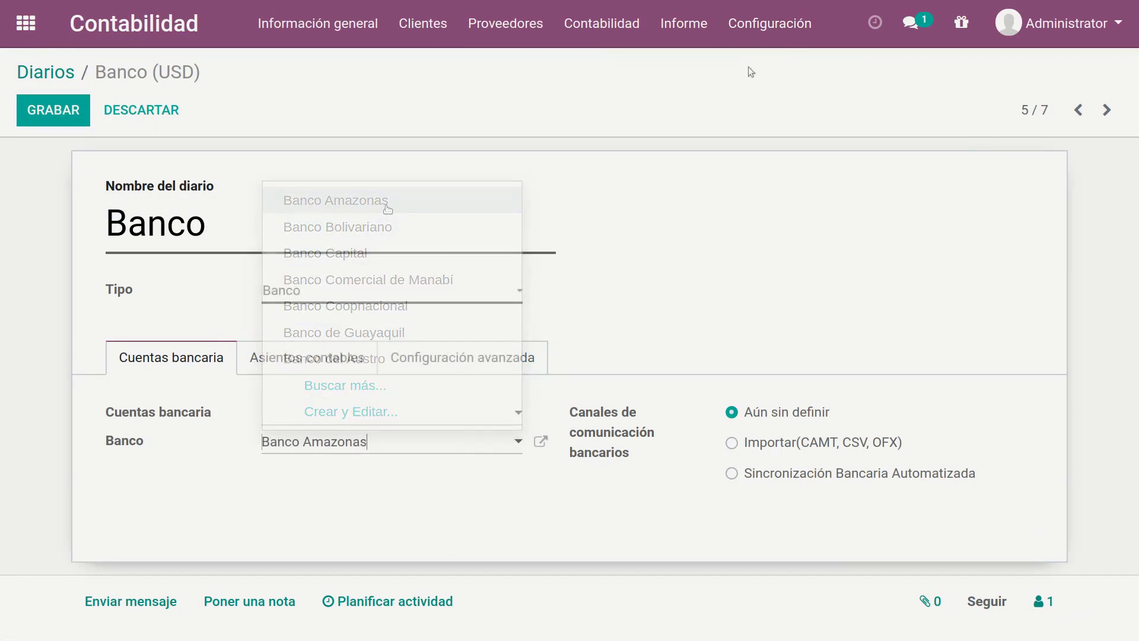
# Step: Leave the Banco journal without saving and open the fiscal positions list to look at the taxpayer types
pyautogui.click(765, 24)
pyautogui.click(798, 170)
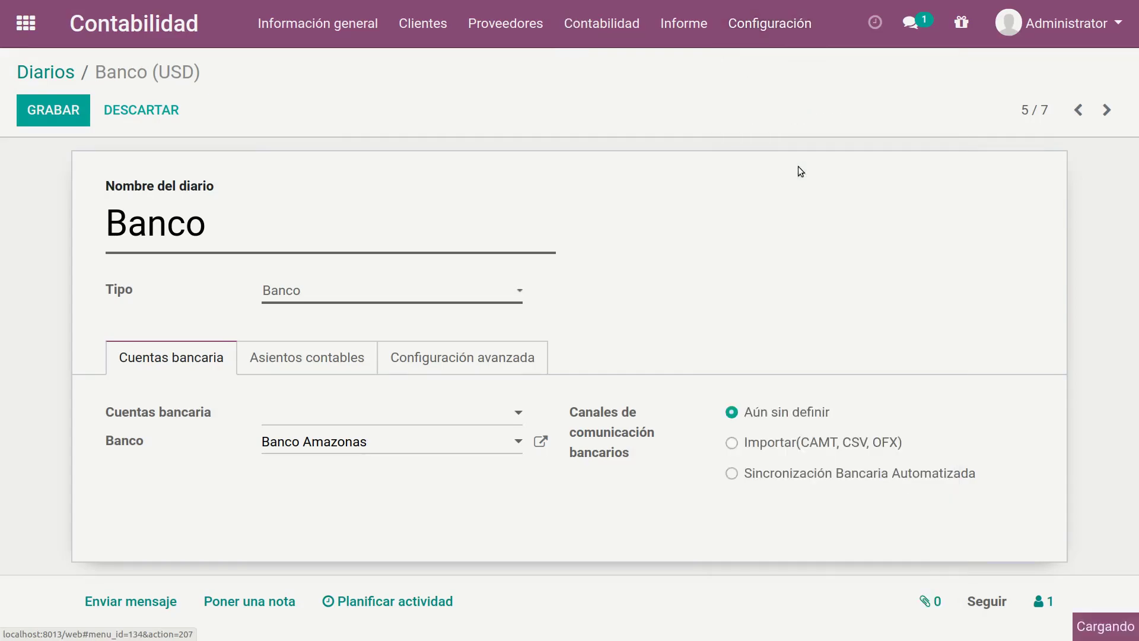
pyautogui.click(276, 159)
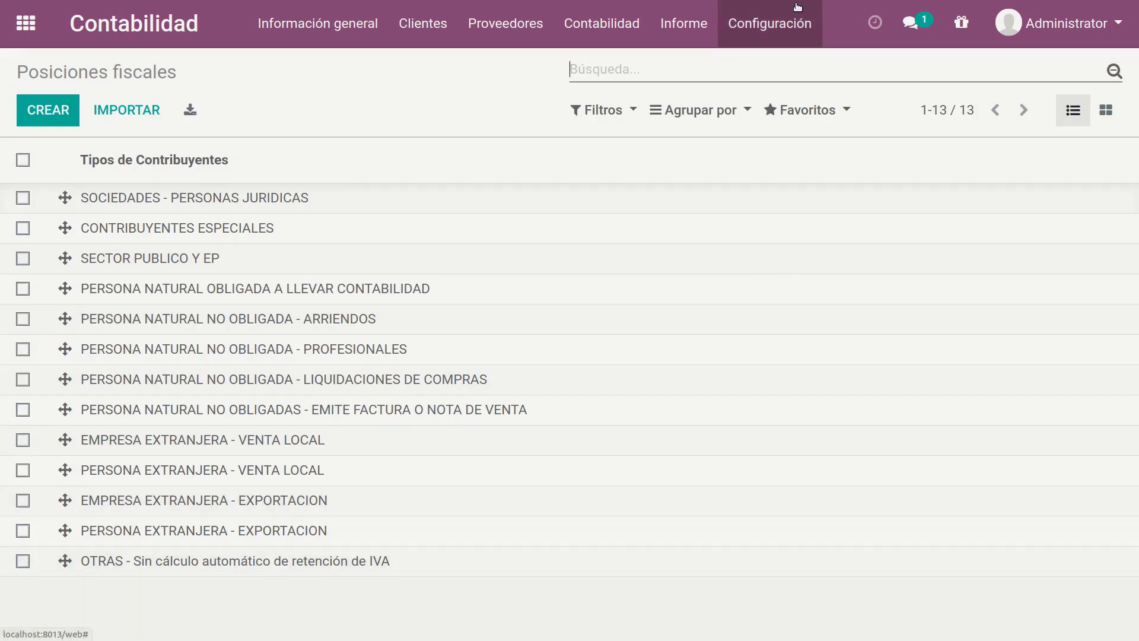
# Step: Switch to the terminal and count the l10n_ec module's lines of code with cloc odoo/addons/l10n_ec
pyautogui.hotkey('alt', 'Tab')
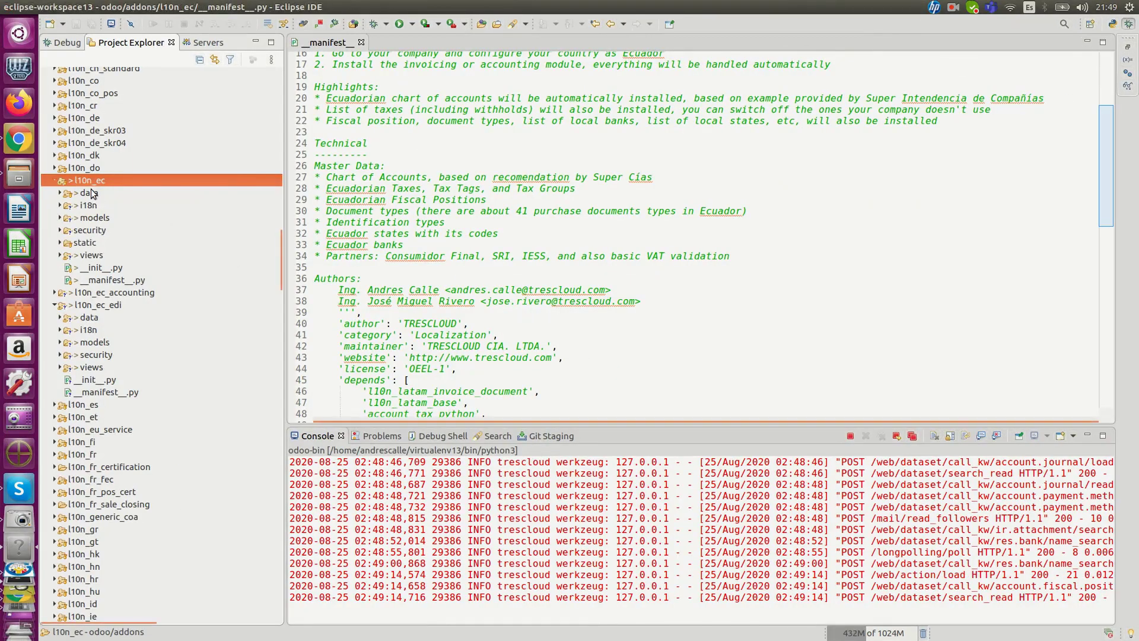
pyautogui.scroll(2, 142, 225)
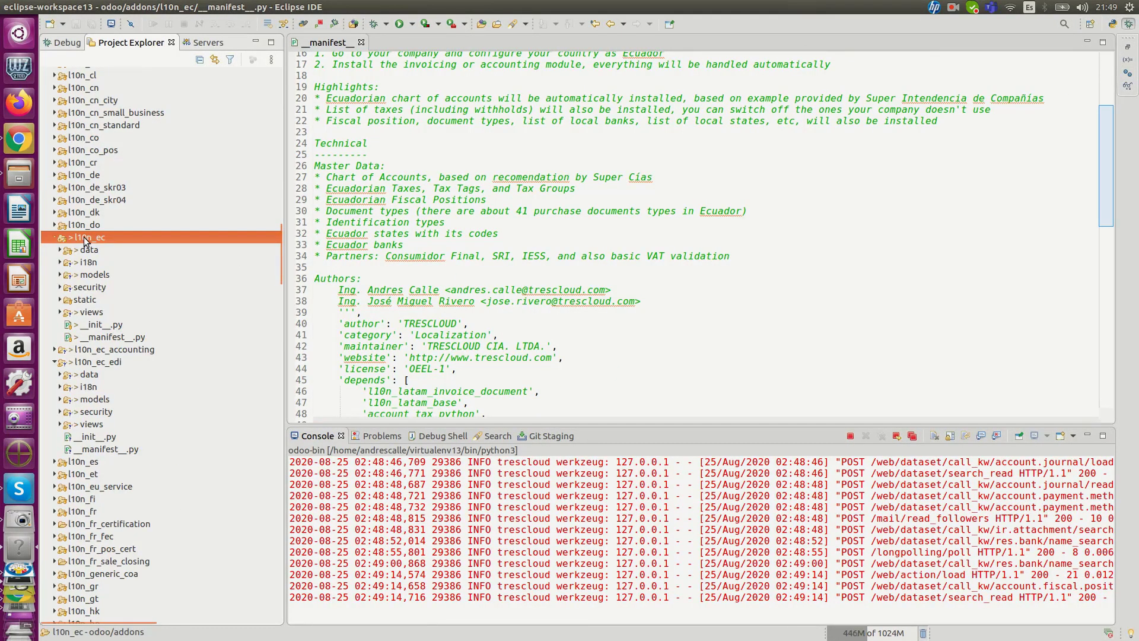
pyautogui.hotkey('alt', 'Tab')
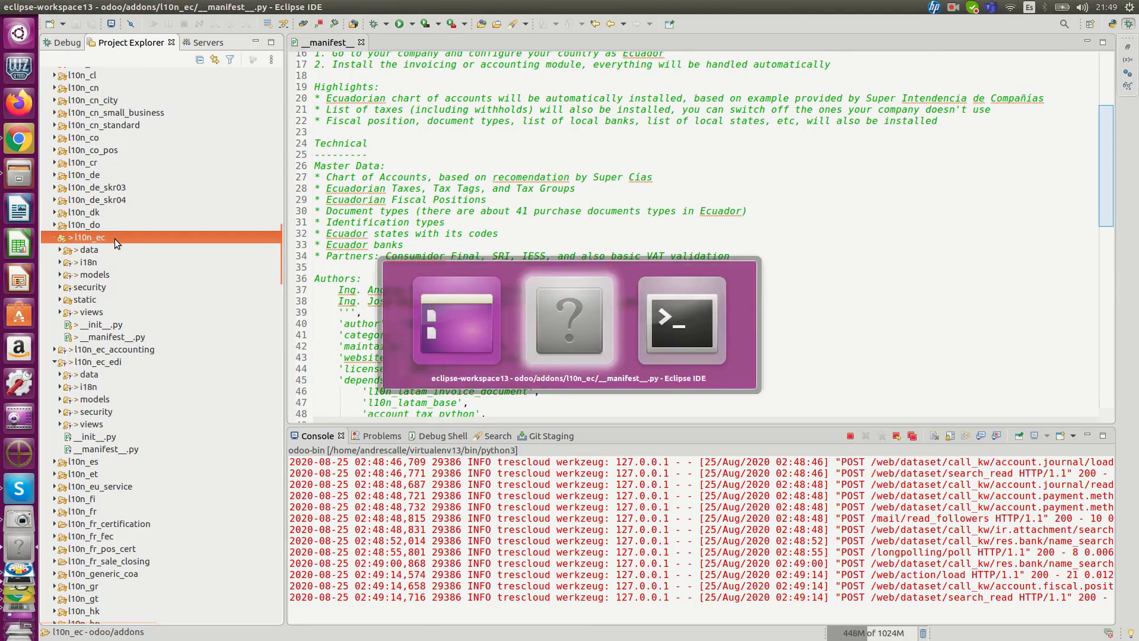
pyautogui.write('cloc odoo/addons/l10n_ec')
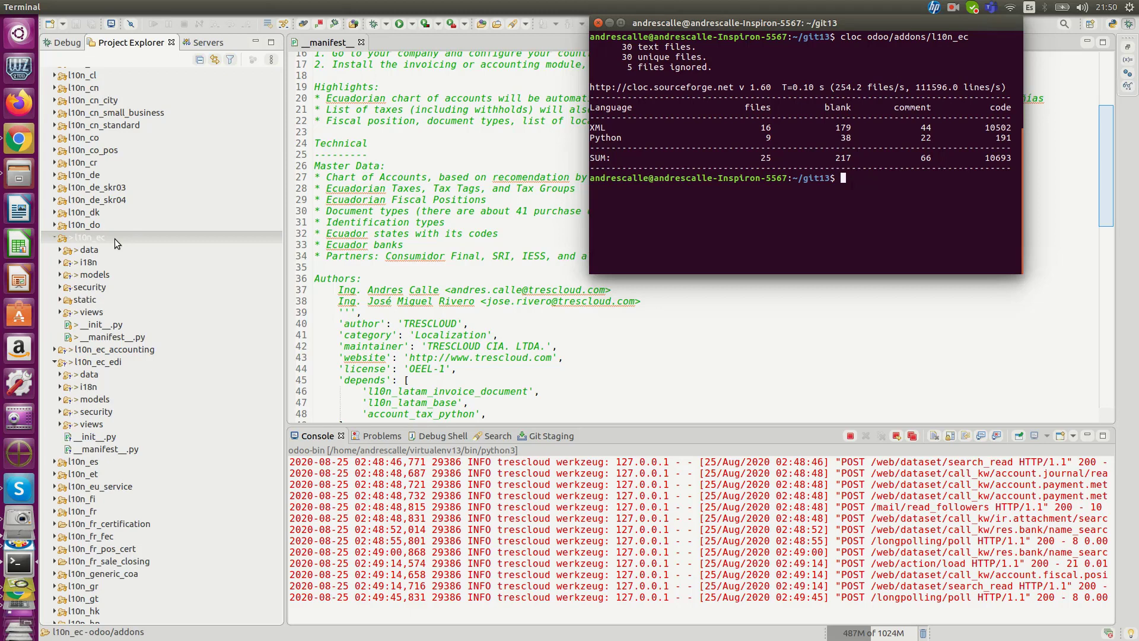
# Step: Return to Eclipse, collapse the l10n_ec and l10n_ec_edi modules, and point out l10n_ec_edi, l10n_ec_accounting and l10n_ec in turn
pyautogui.click(470, 238)
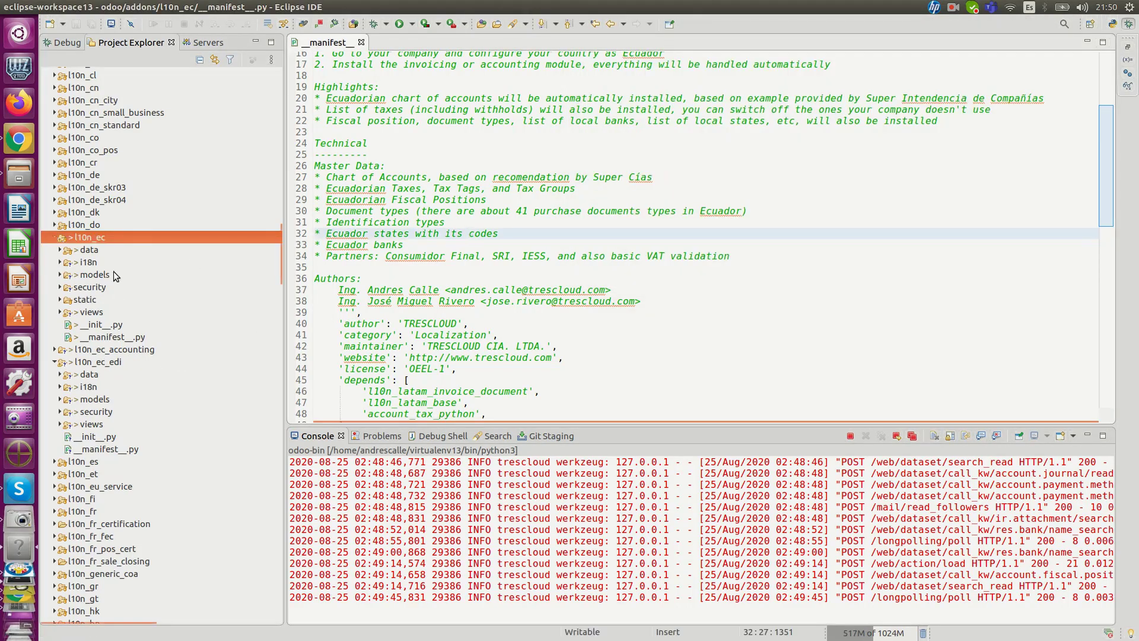
pyautogui.click(54, 237)
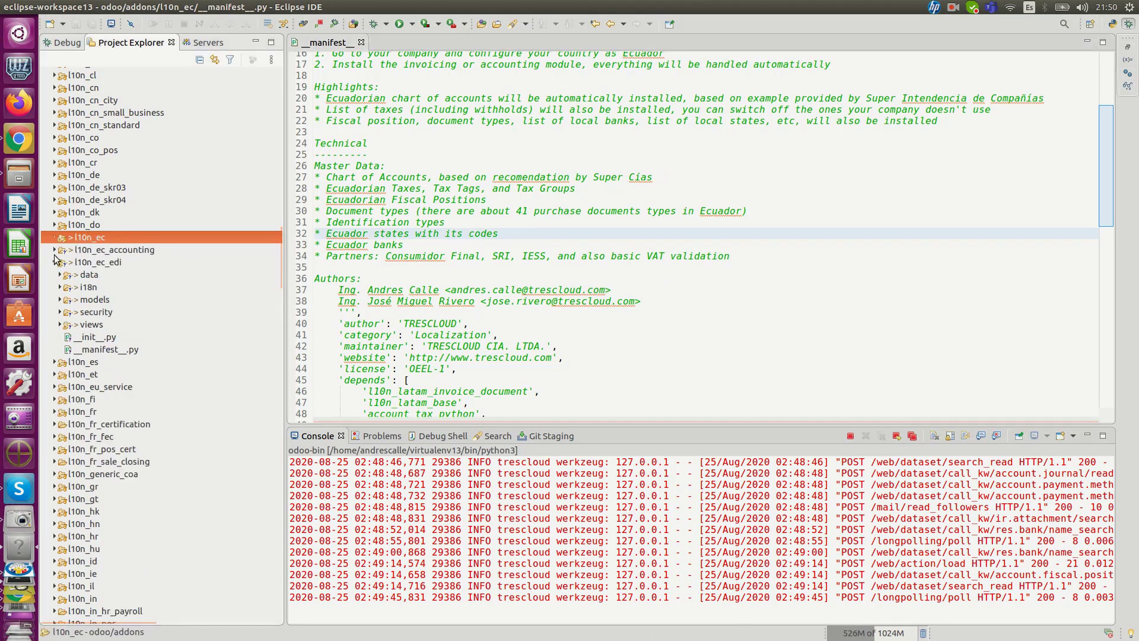
pyautogui.click(54, 261)
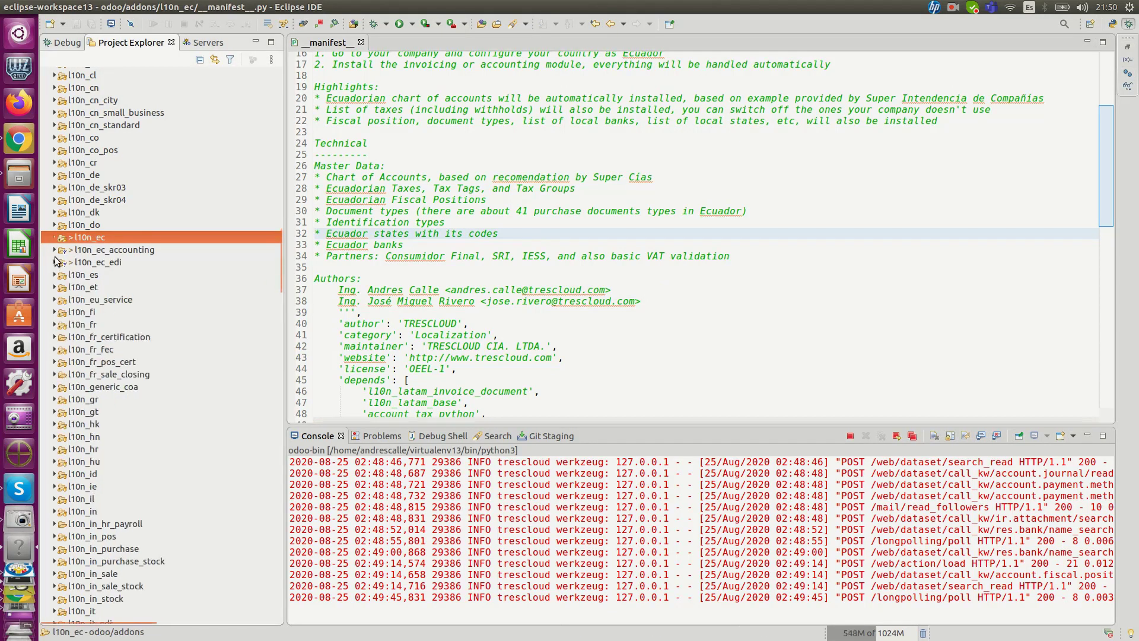
pyautogui.click(116, 263)
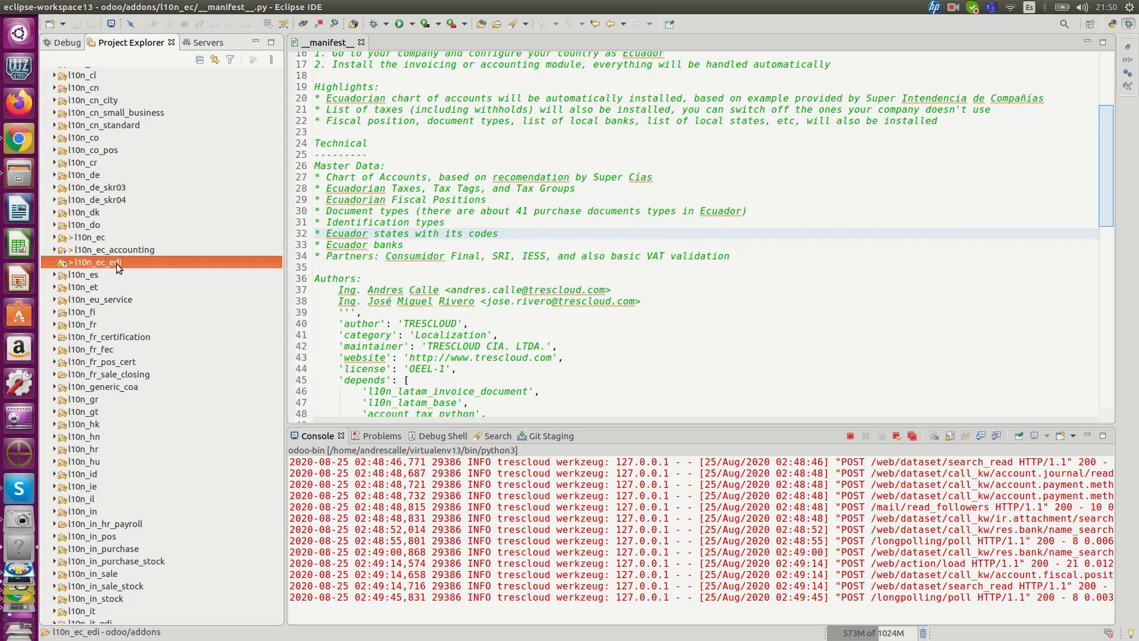
pyautogui.click(146, 250)
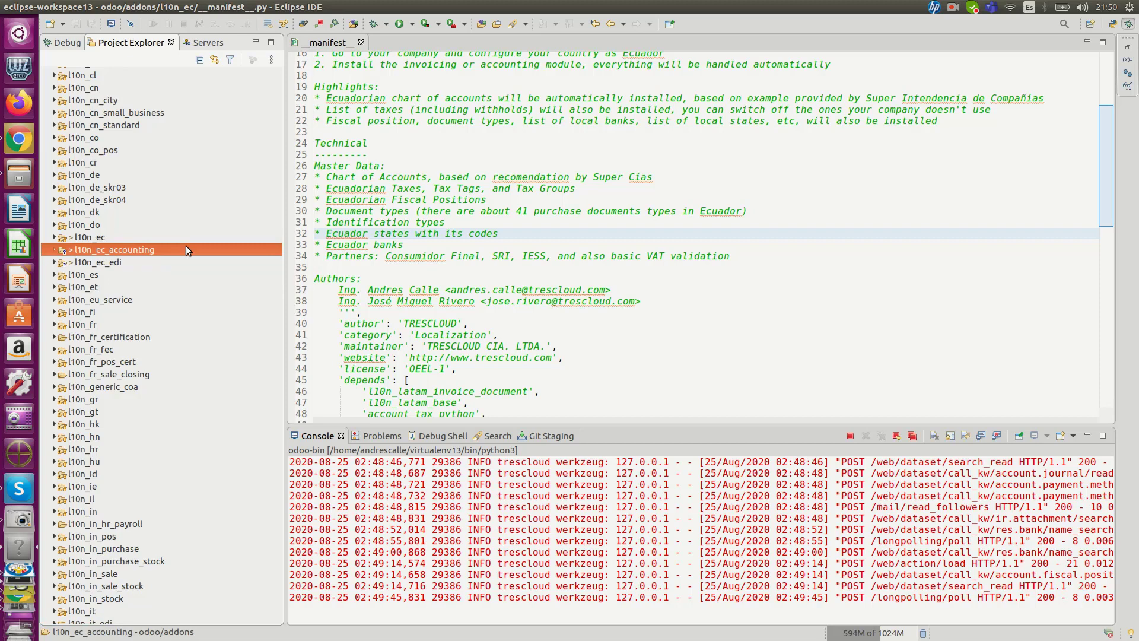
pyautogui.click(92, 237)
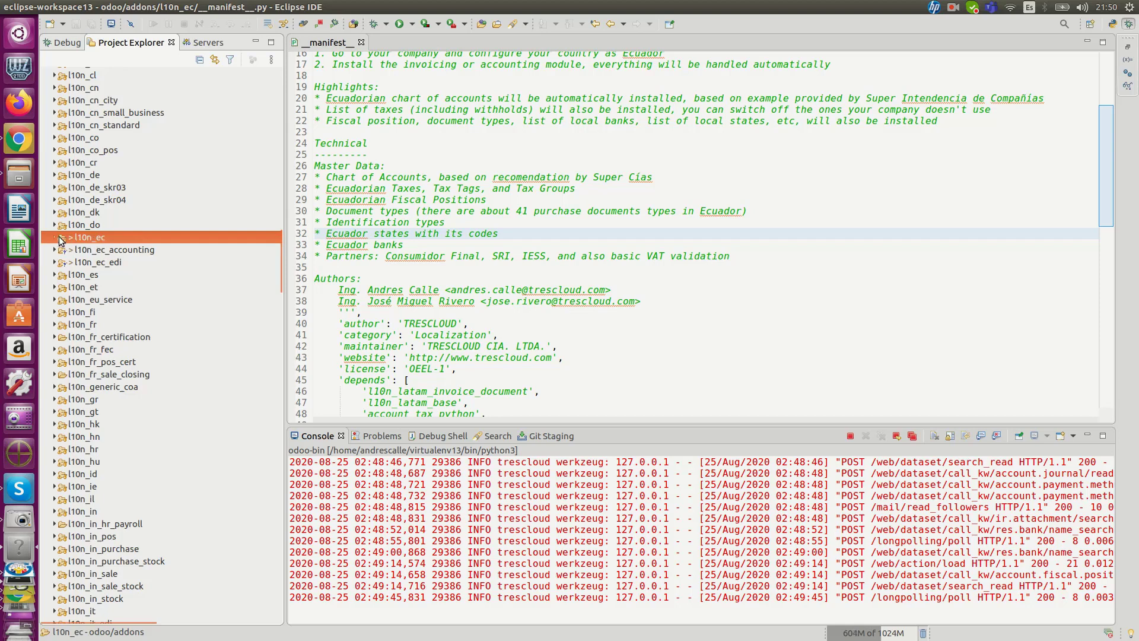
# Step: Expand the l10n_ec module, open its __manifest__.py, and read through the description and the declared data files
pyautogui.click(55, 239)
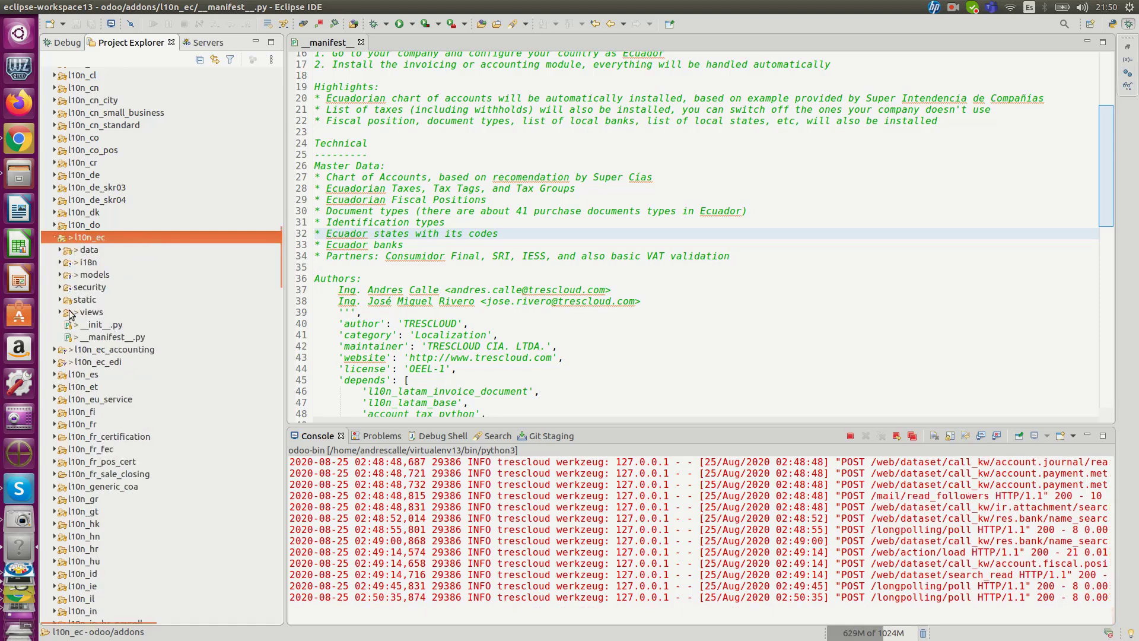
pyautogui.doubleClick(107, 337)
pyautogui.scroll(5, 433, 160)
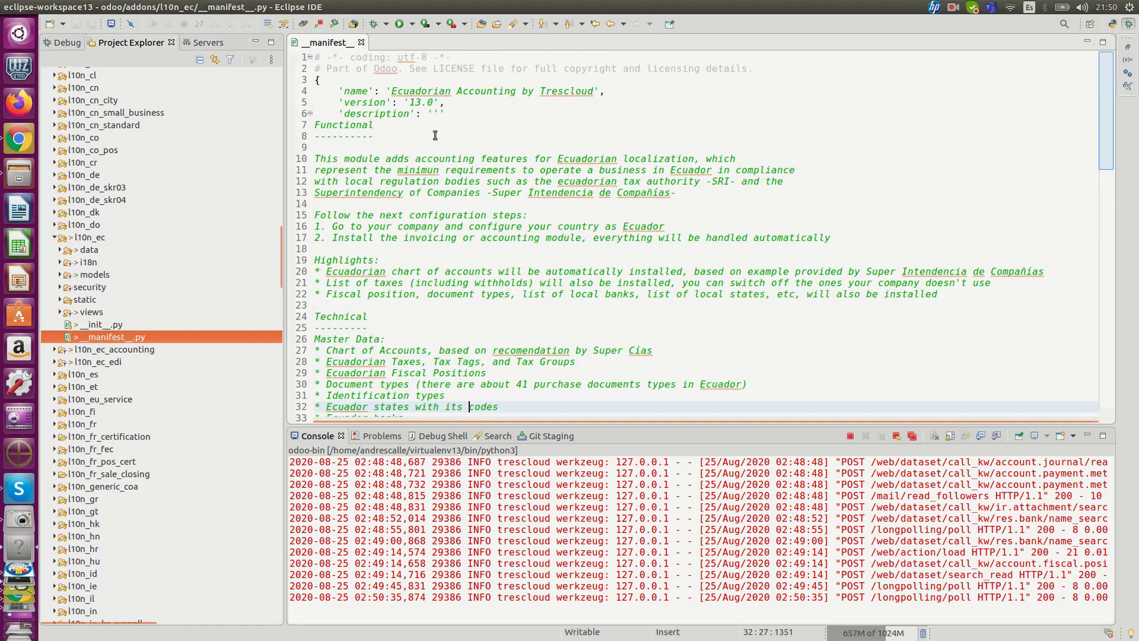
pyautogui.scroll(-14, 439, 154)
pyautogui.scroll(-2, 450, 144)
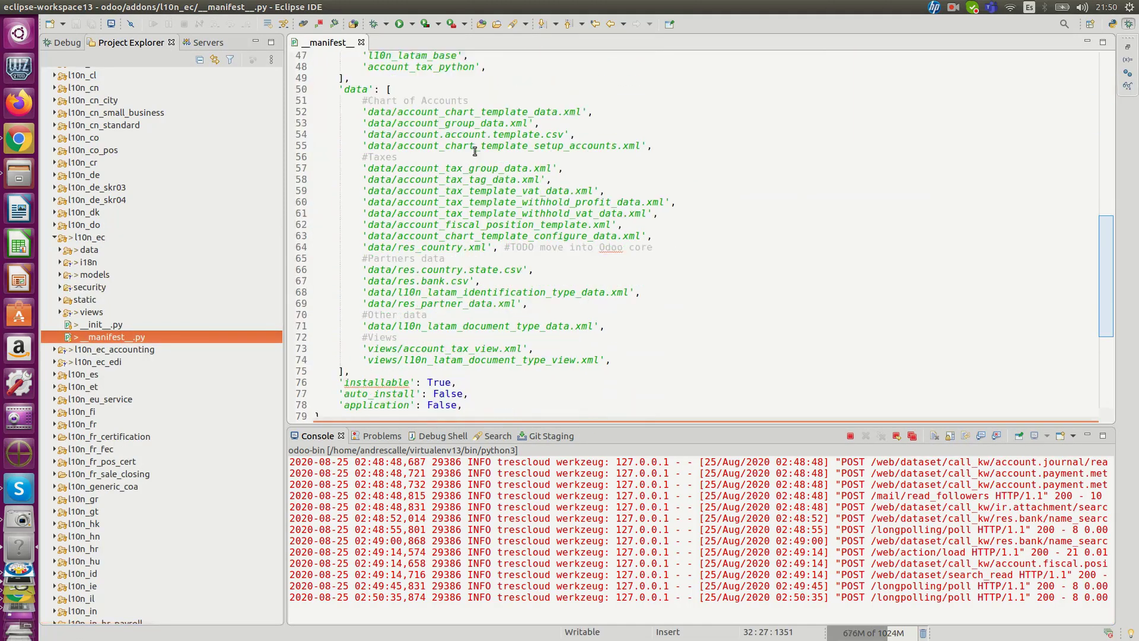
# Step: Review the Chart of Accounts data files in the manifest, highlighting account_group_data, account.account.template.csv and account_chart_template_setup_accounts
pyautogui.scroll(1, 494, 140)
pyautogui.moveTo(367, 144)
pyautogui.mouseDown()
pyautogui.moveTo(625, 141)
pyautogui.moveTo(362, 146)
pyautogui.mouseUp()
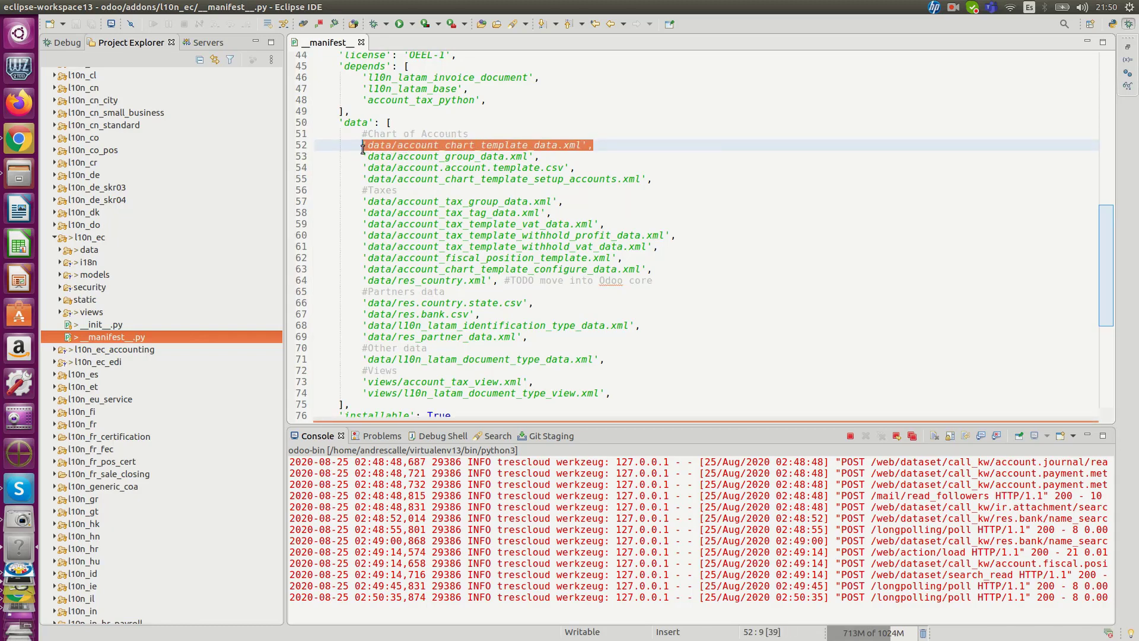
pyautogui.doubleClick(499, 156)
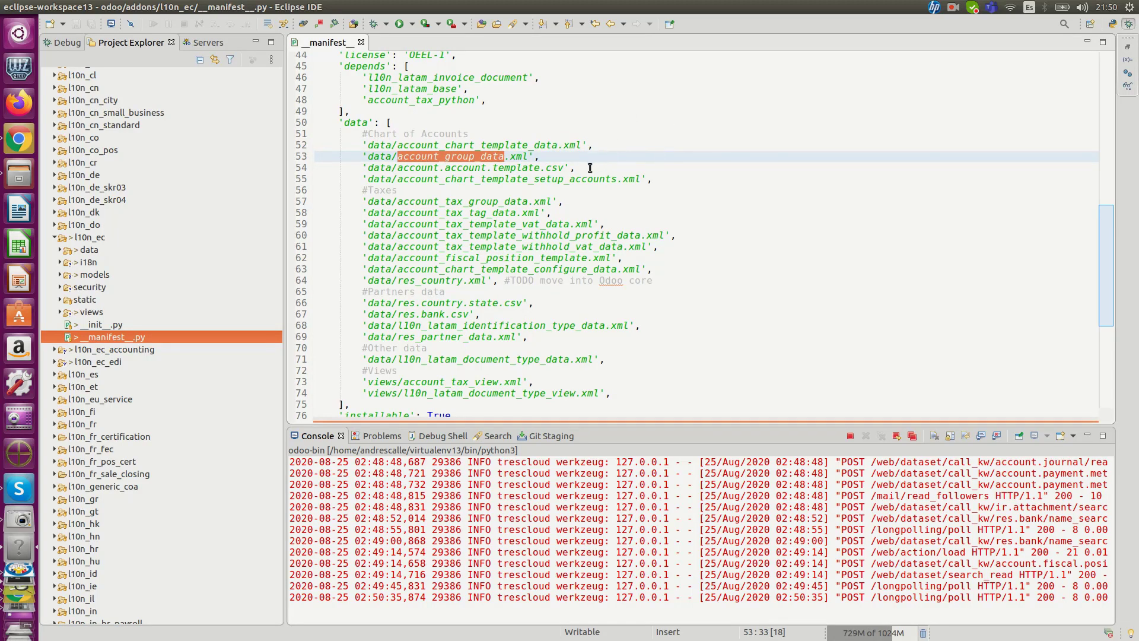
pyautogui.moveTo(589, 167); pyautogui.dragTo(362, 167)
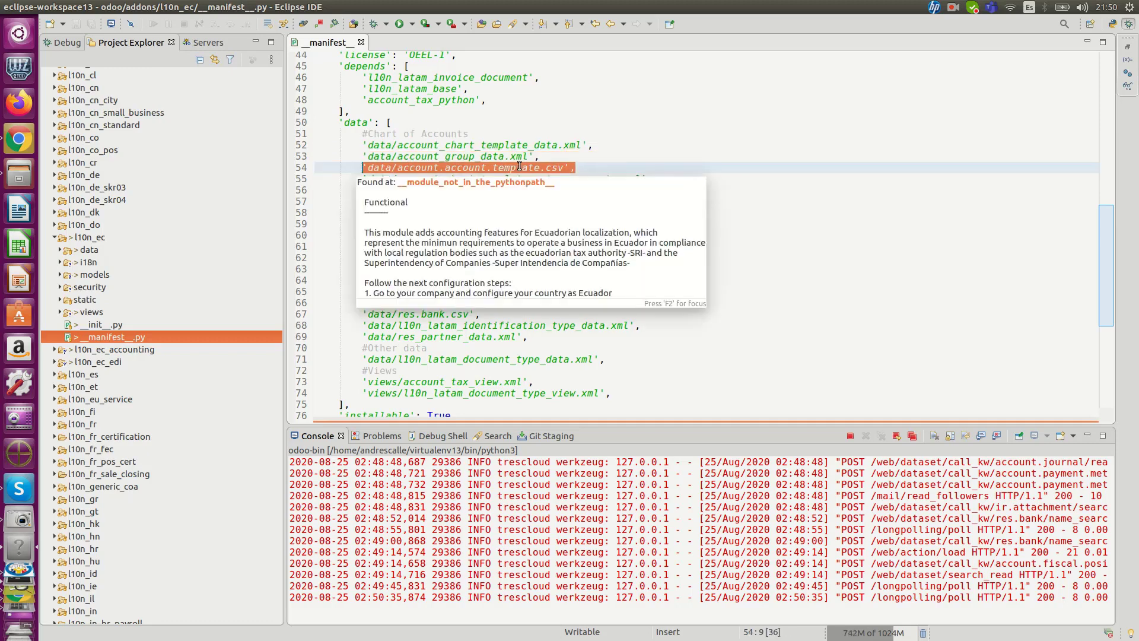
pyautogui.doubleClick(592, 181)
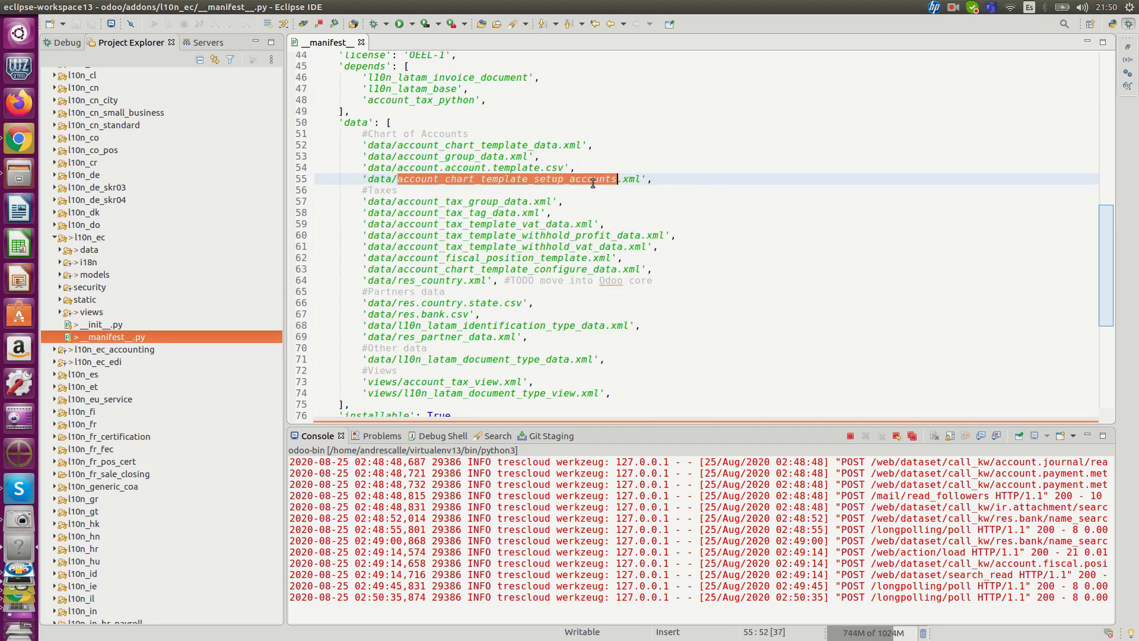
# Step: Review the Taxes data files in the manifest, highlighting the tax group, tax tag, VAT, profit withholding and VAT withholding template entries
pyautogui.moveTo(363, 190); pyautogui.dragTo(381, 191)
pyautogui.doubleClick(465, 202)
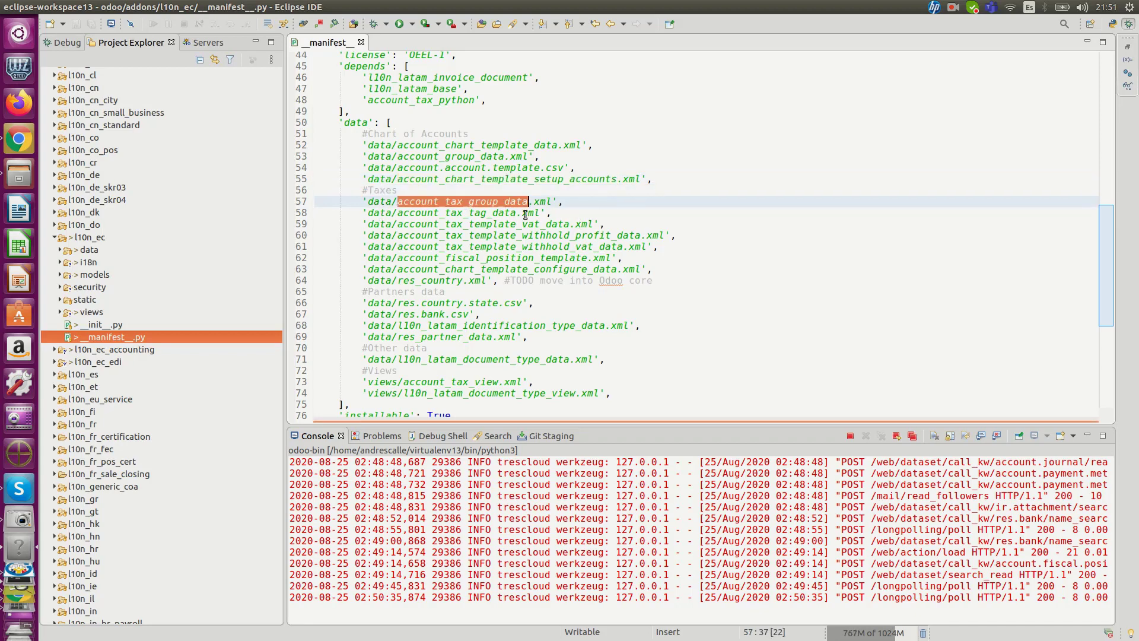
pyautogui.doubleClick(479, 214)
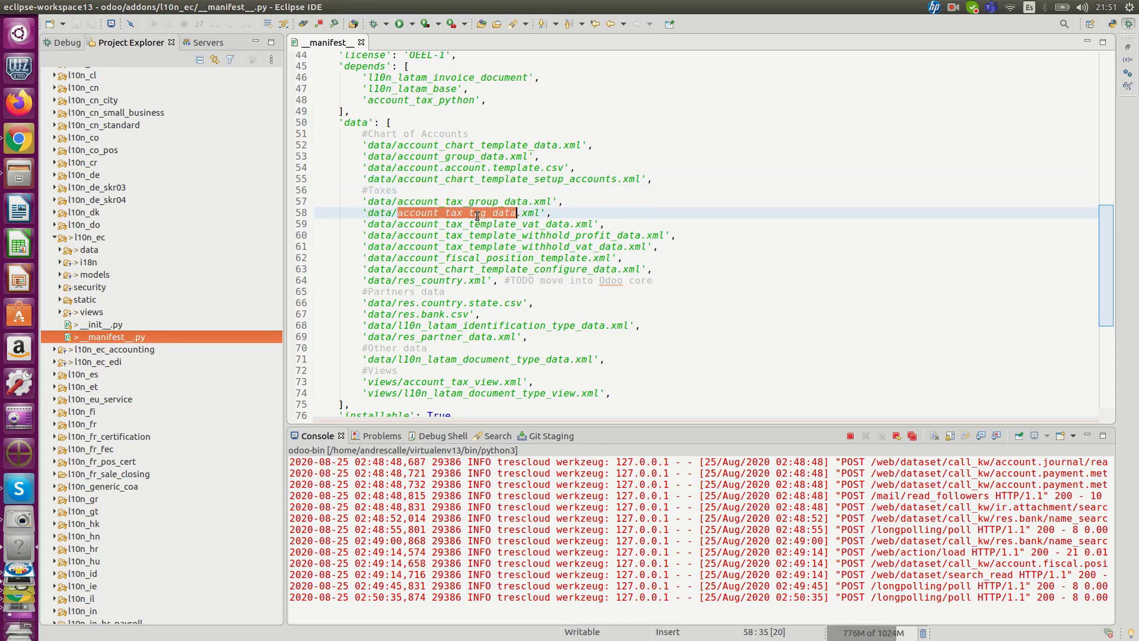
pyautogui.doubleClick(484, 201)
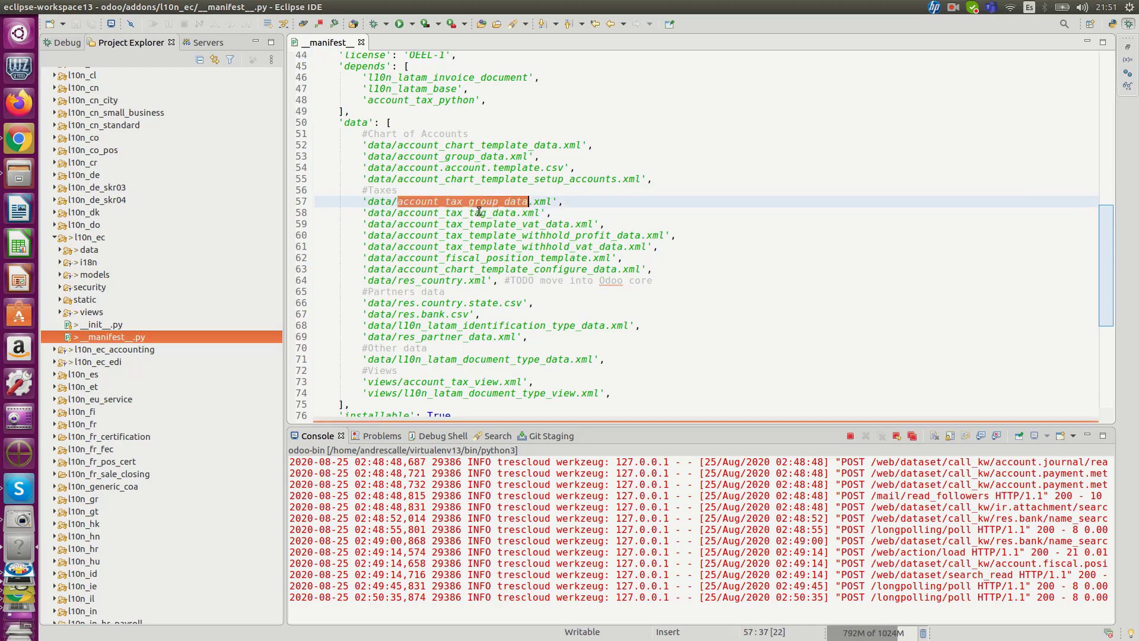
pyautogui.doubleClick(479, 212)
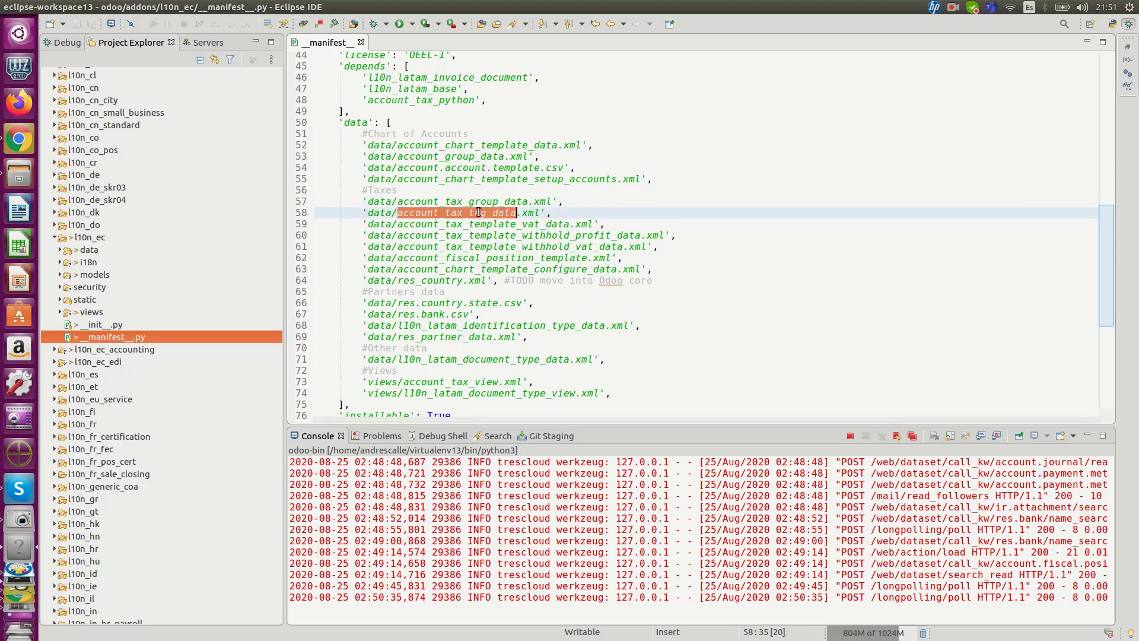
pyautogui.doubleClick(506, 225)
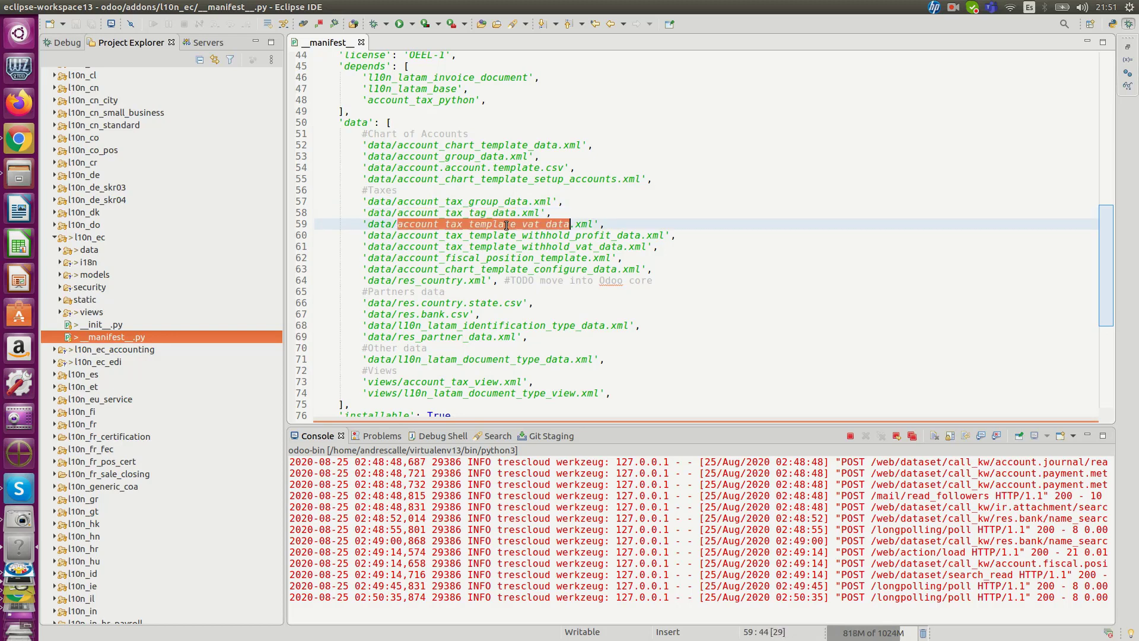
pyautogui.doubleClick(532, 235)
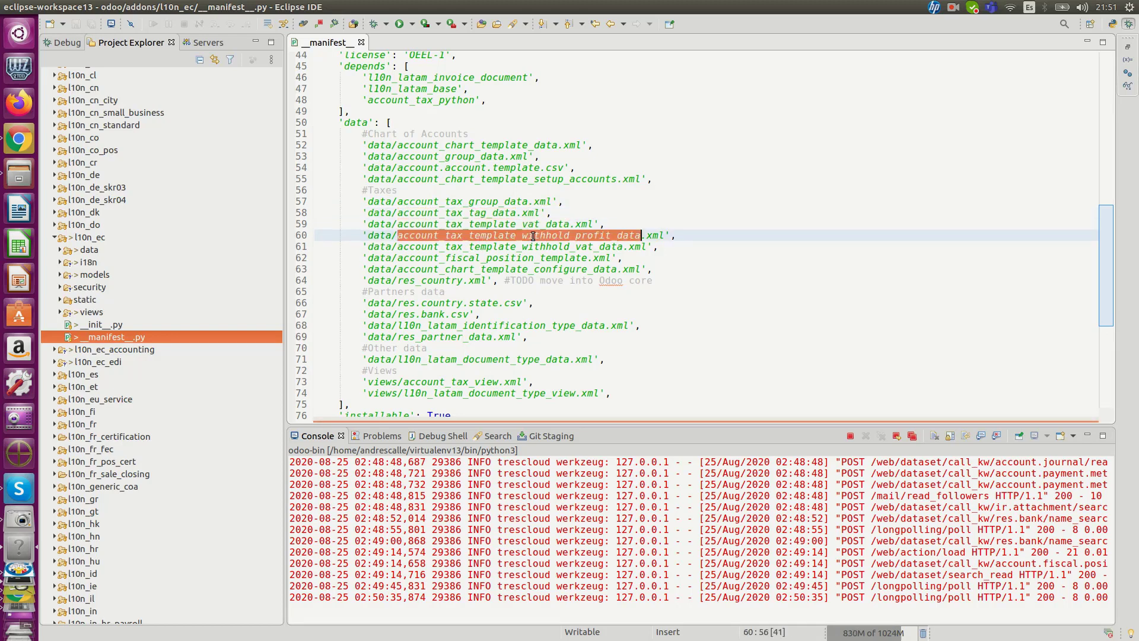
pyautogui.doubleClick(535, 246)
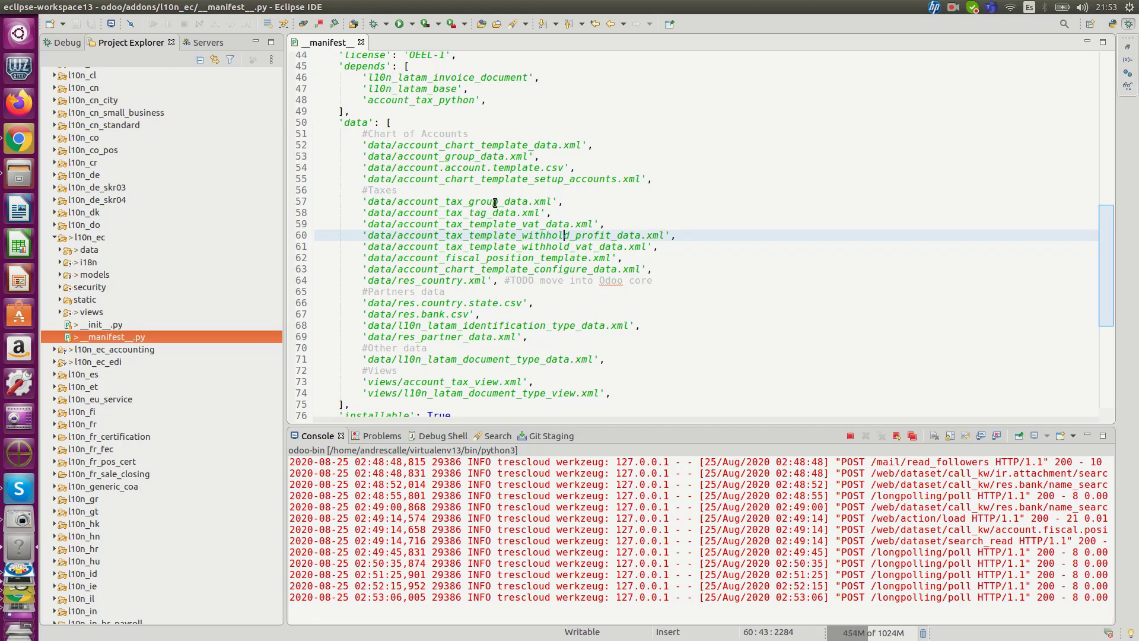
# Step: Go through the Taxes entries again from account_tax_tag_data, continuing through account_fiscal_position_template and account_chart_template_configure_data to res_country
pyautogui.doubleClick(492, 213)
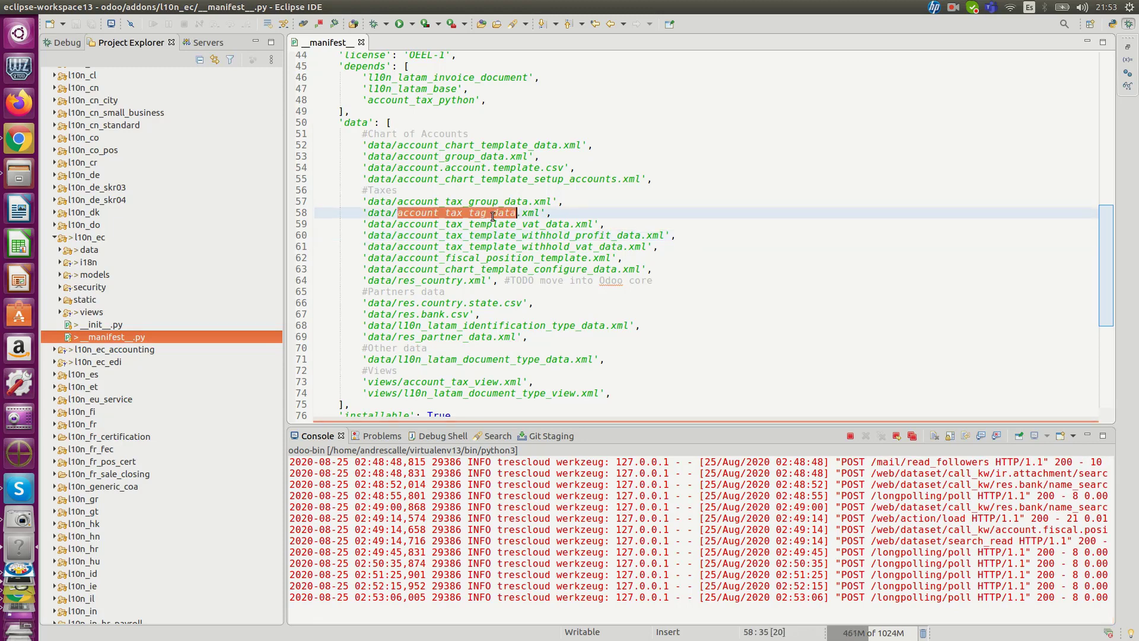
pyautogui.doubleClick(524, 226)
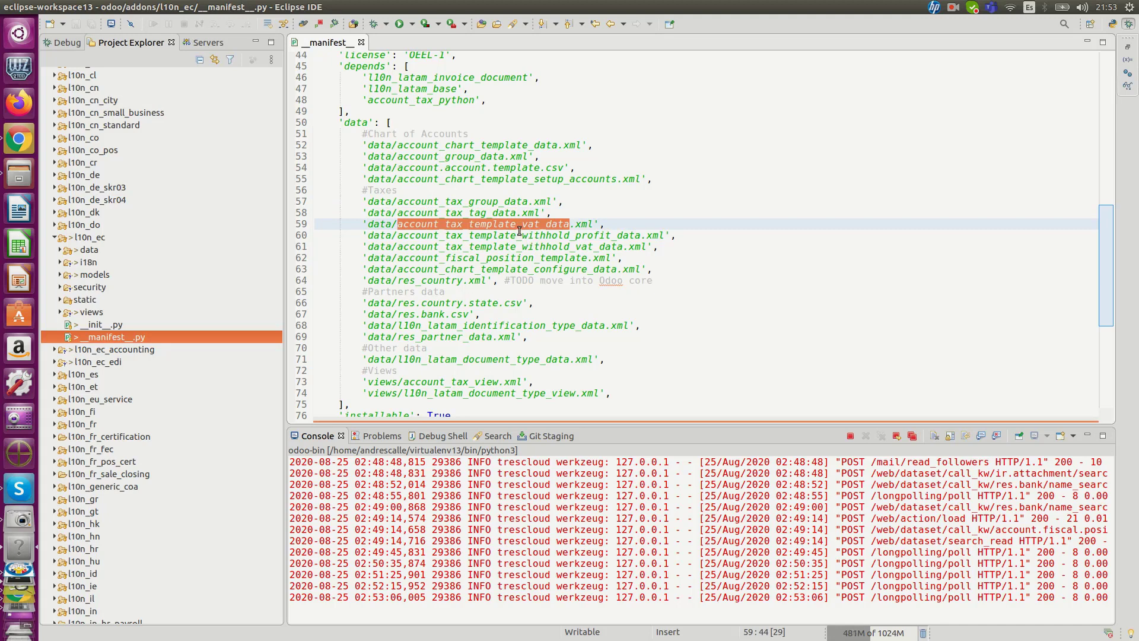
pyautogui.doubleClick(522, 237)
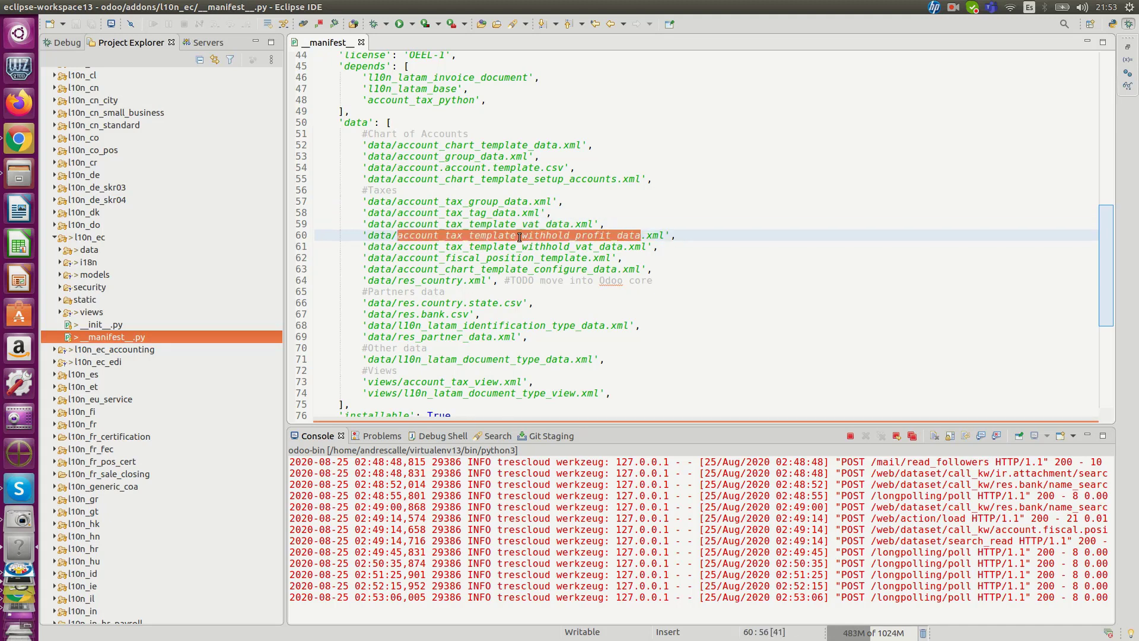
pyautogui.doubleClick(525, 248)
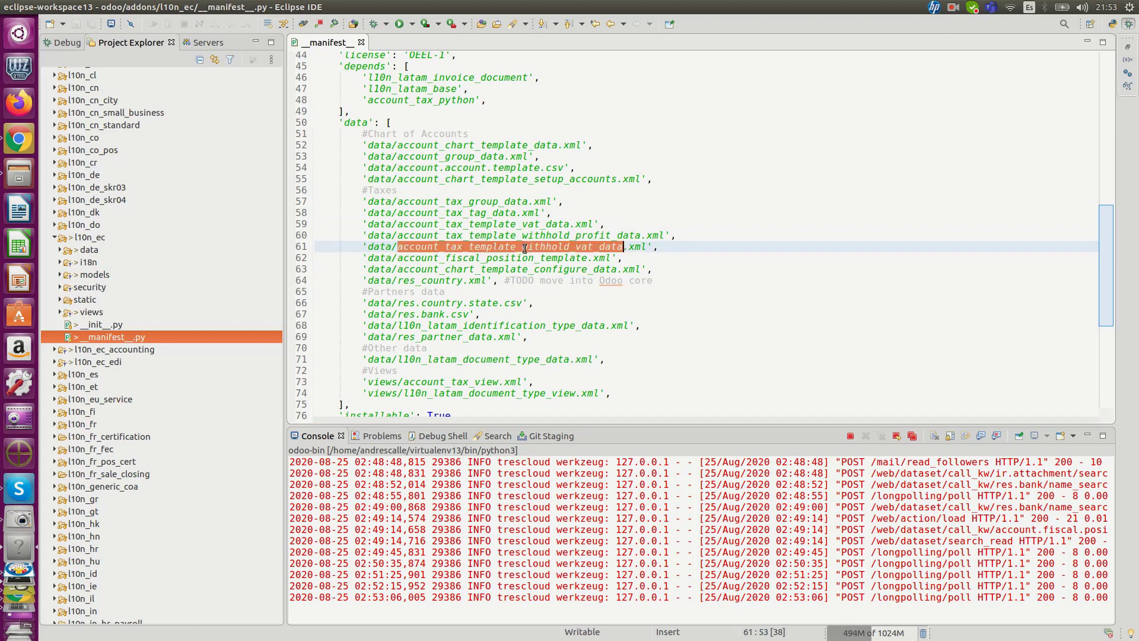
pyautogui.doubleClick(506, 259)
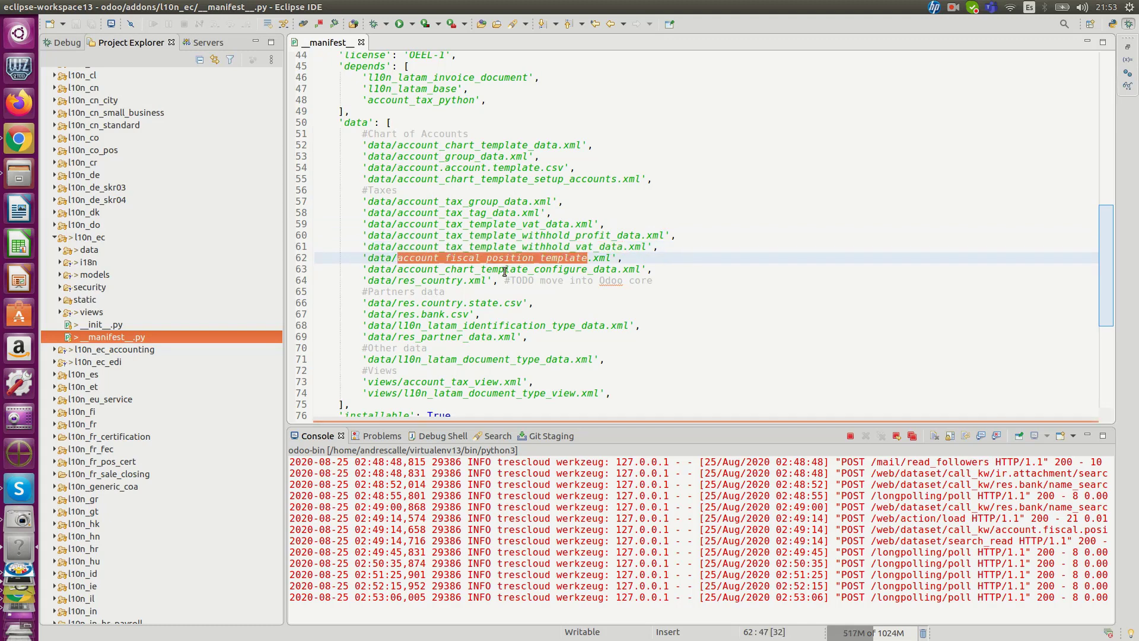
pyautogui.doubleClick(505, 270)
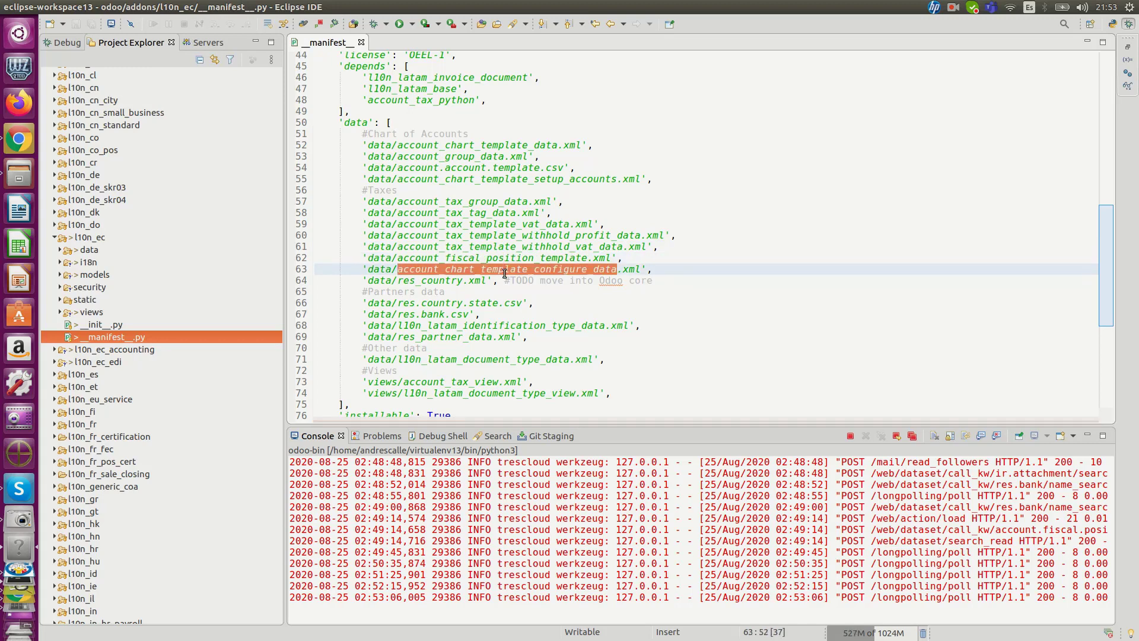
pyautogui.doubleClick(445, 281)
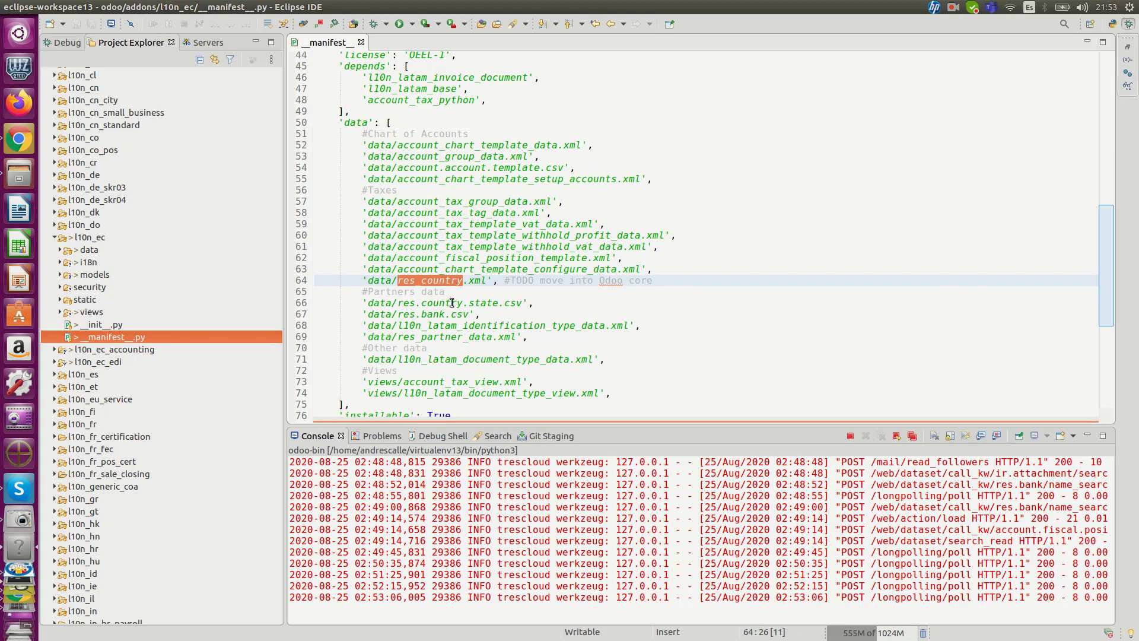
# Step: Review the Partners data entries in the manifest, highlighting res.country.state.csv, res.bank.csv, l10n_latam_identification_type_data and res_partner_data.xml
pyautogui.doubleClick(470, 303)
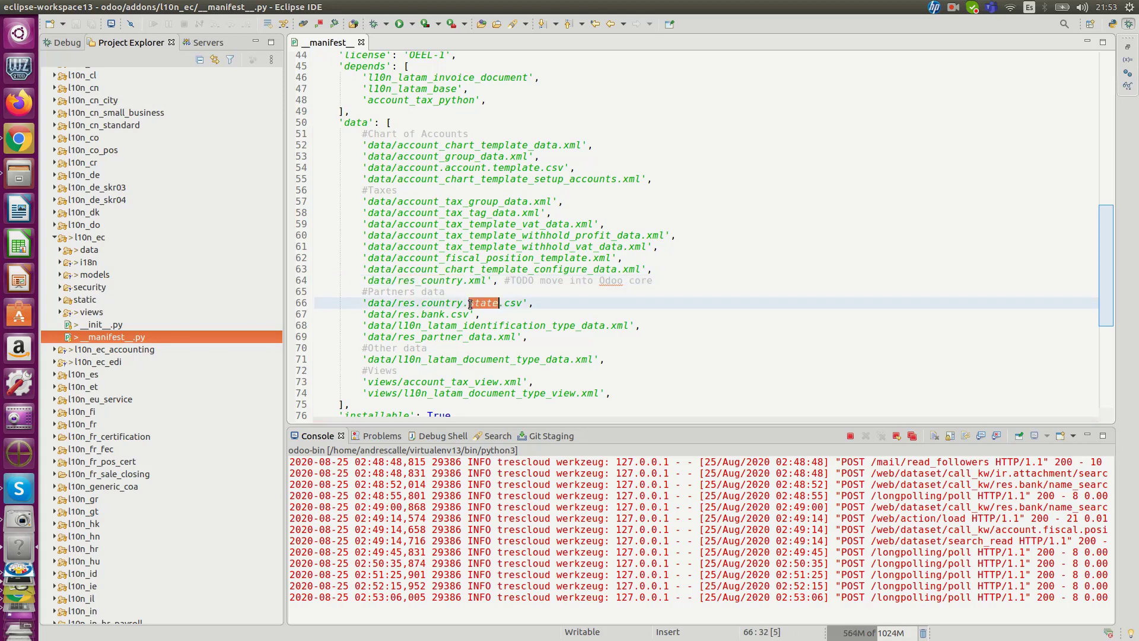
pyautogui.doubleClick(433, 314)
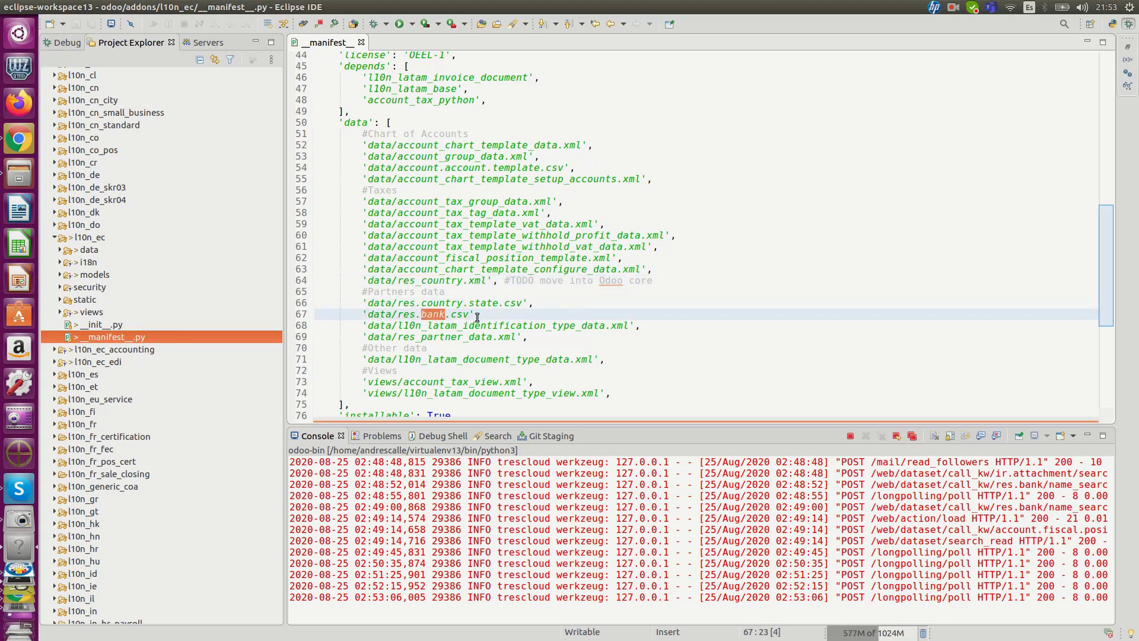
pyautogui.scroll(-2, 477, 317)
pyautogui.doubleClick(478, 280)
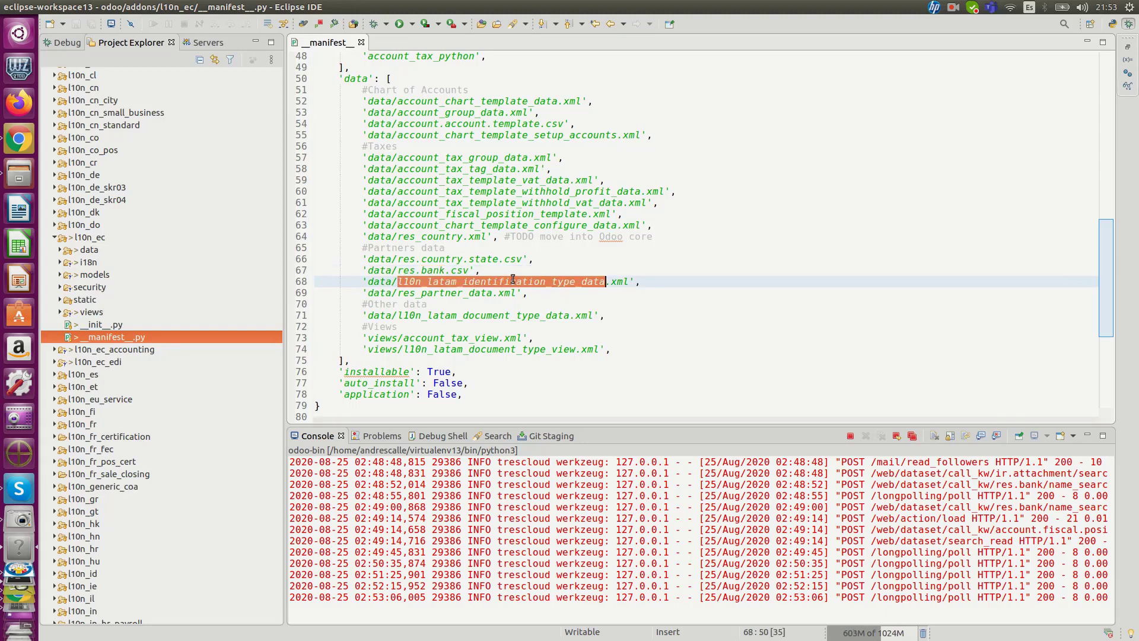
pyautogui.doubleClick(473, 293)
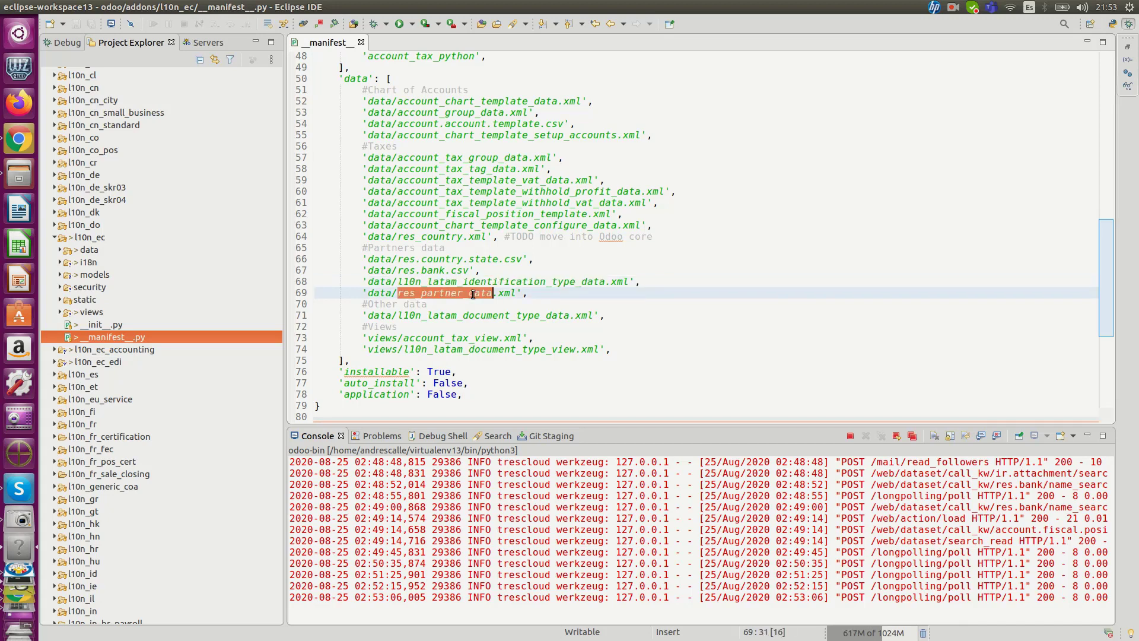
pyautogui.click(530, 292)
pyautogui.moveTo(529, 293); pyautogui.dragTo(397, 293)
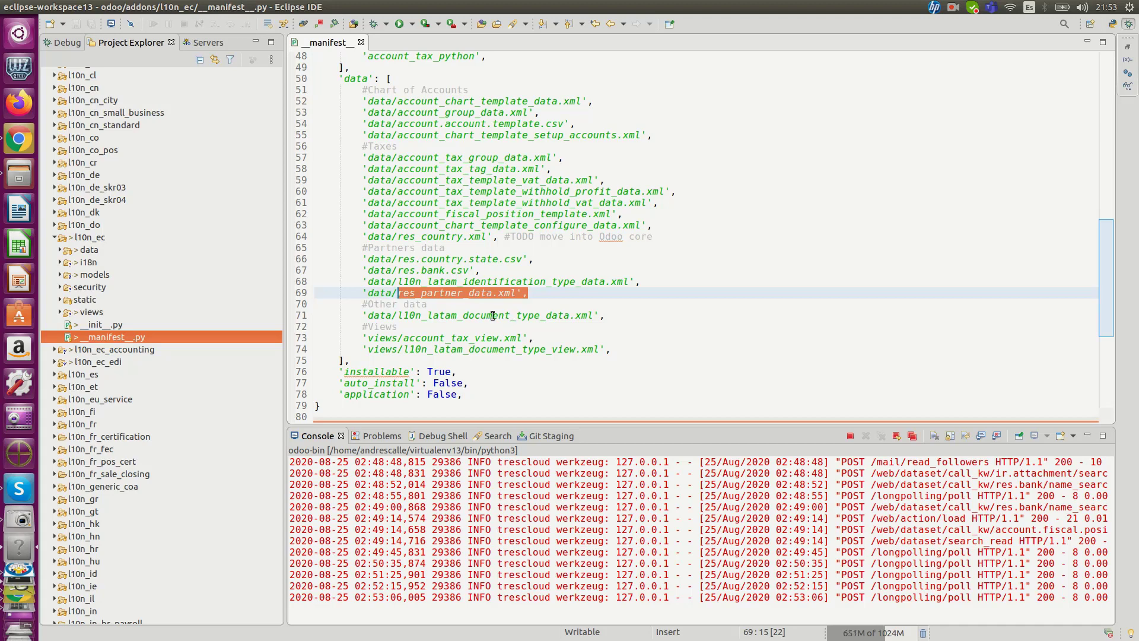
# Step: Highlight l10n_latam_document_type_data under Other data, plus account_tax_view and l10n_latam_document_type_view under Views in the manifest
pyautogui.doubleClick(489, 315)
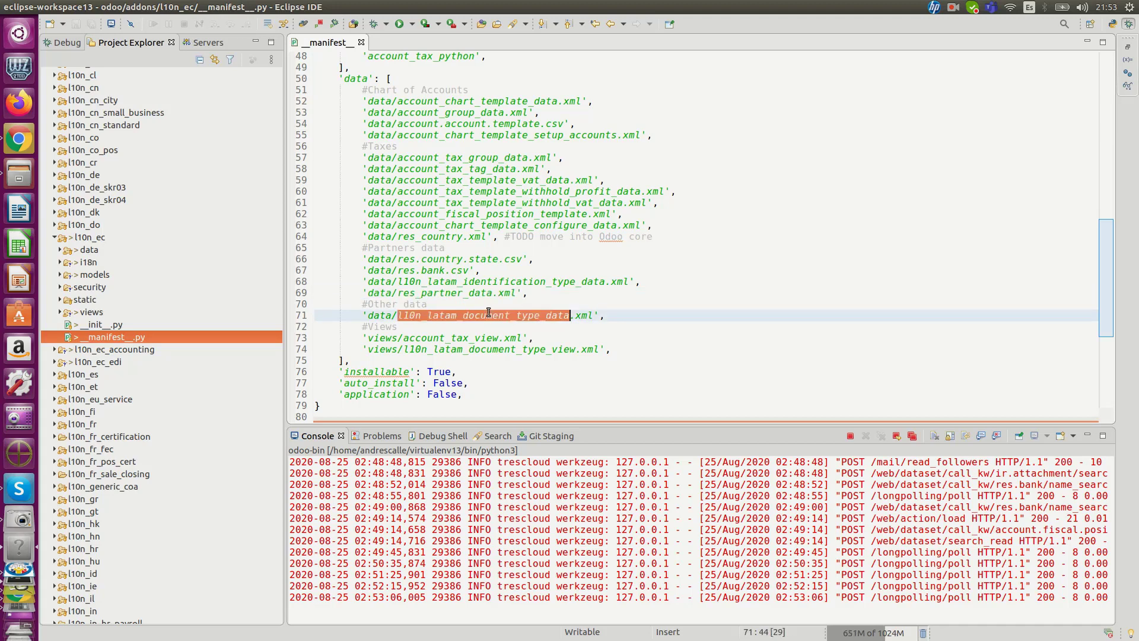
pyautogui.doubleClick(459, 338)
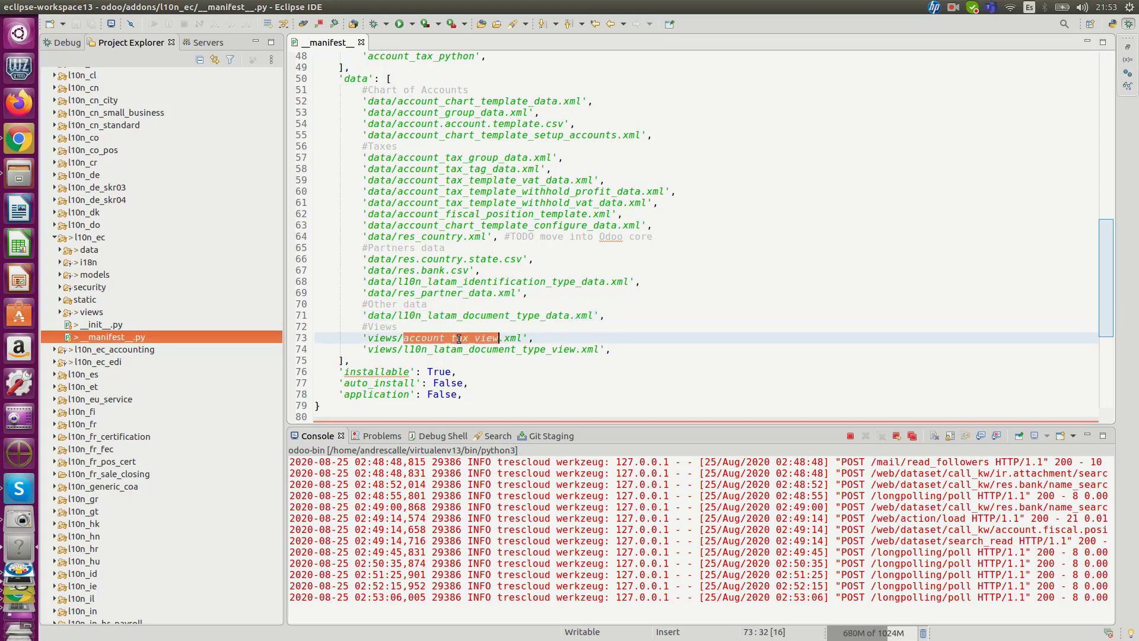
pyautogui.doubleClick(495, 350)
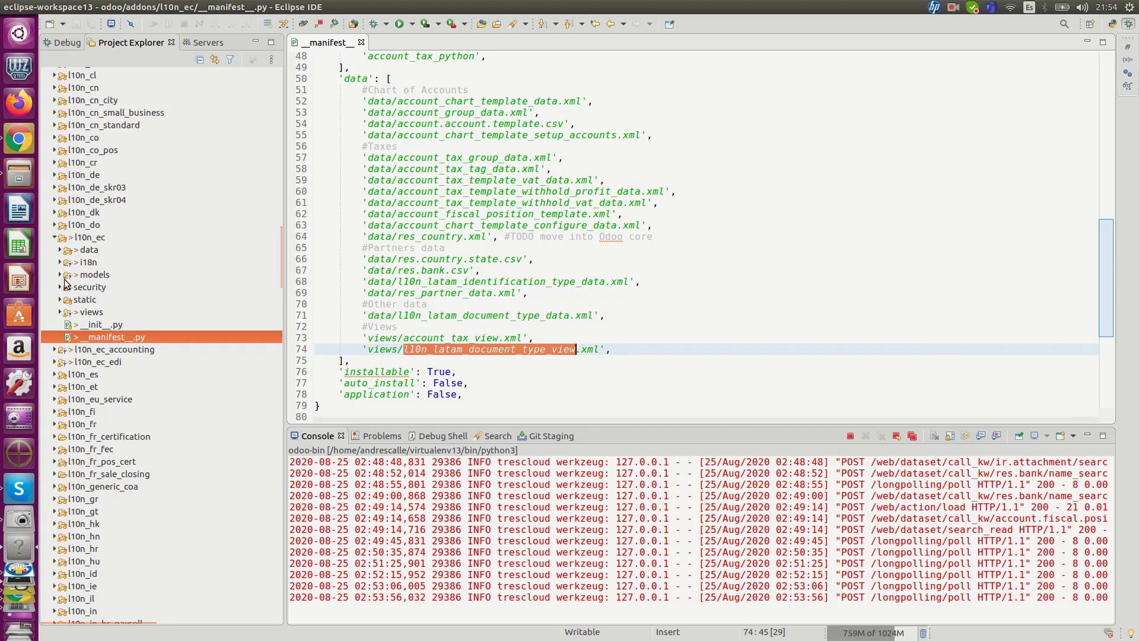
# Step: Expand l10n_ec's data folder, open account_chart_template_configure_data.xml, and highlight ifrs in the chart template reference
pyautogui.click(60, 251)
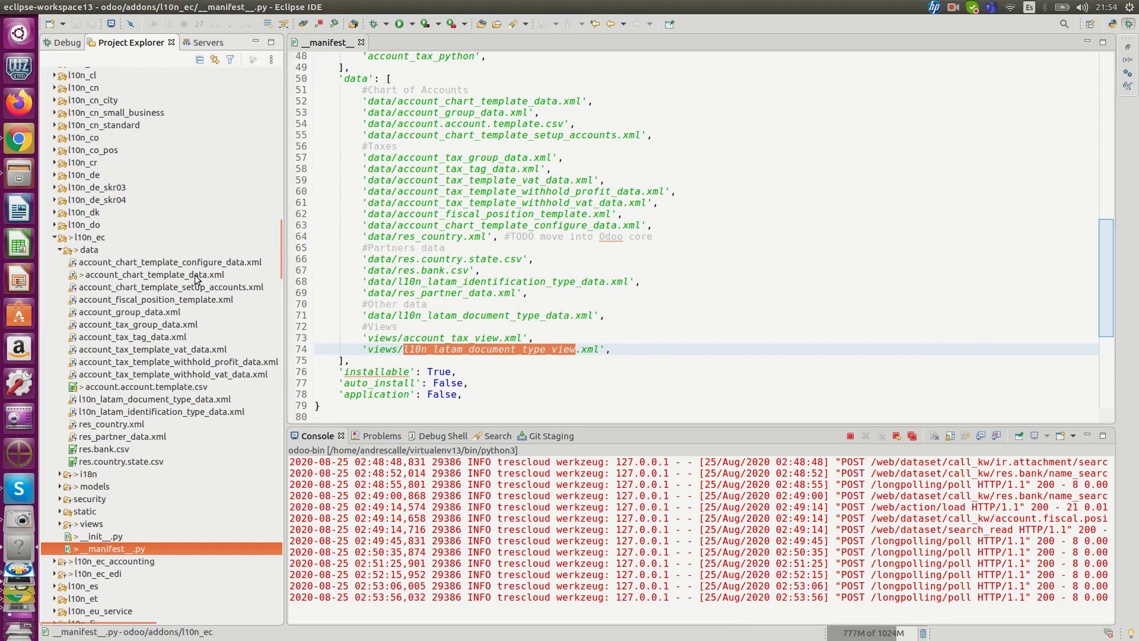
pyautogui.click(223, 262)
pyautogui.doubleClick(222, 262)
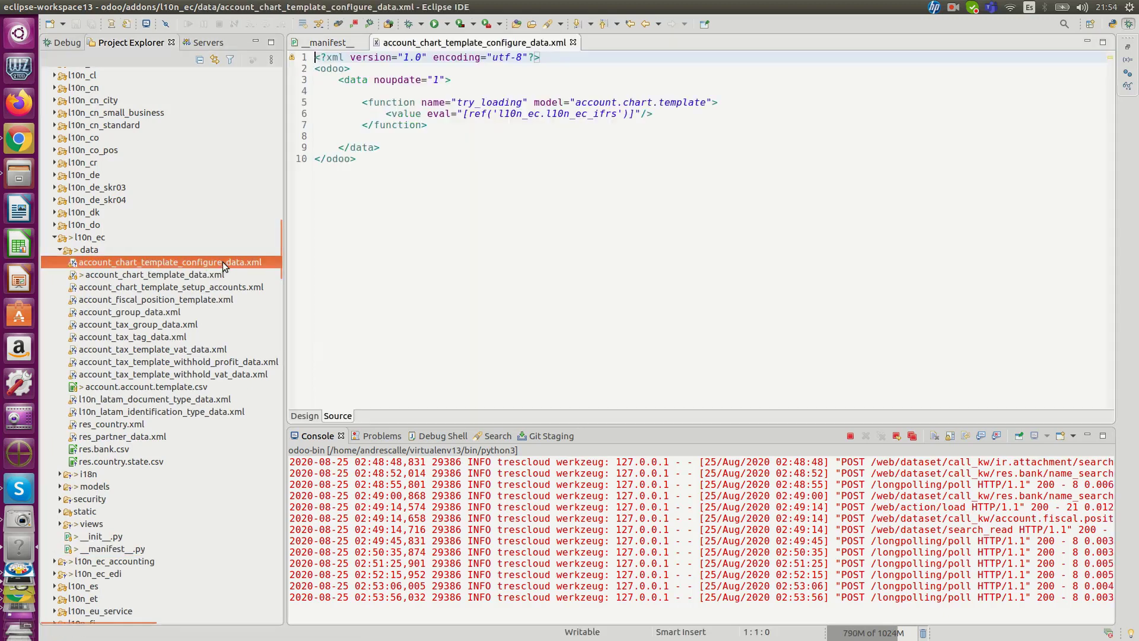
pyautogui.doubleClick(597, 113)
pyautogui.moveTo(594, 113); pyautogui.dragTo(617, 114)
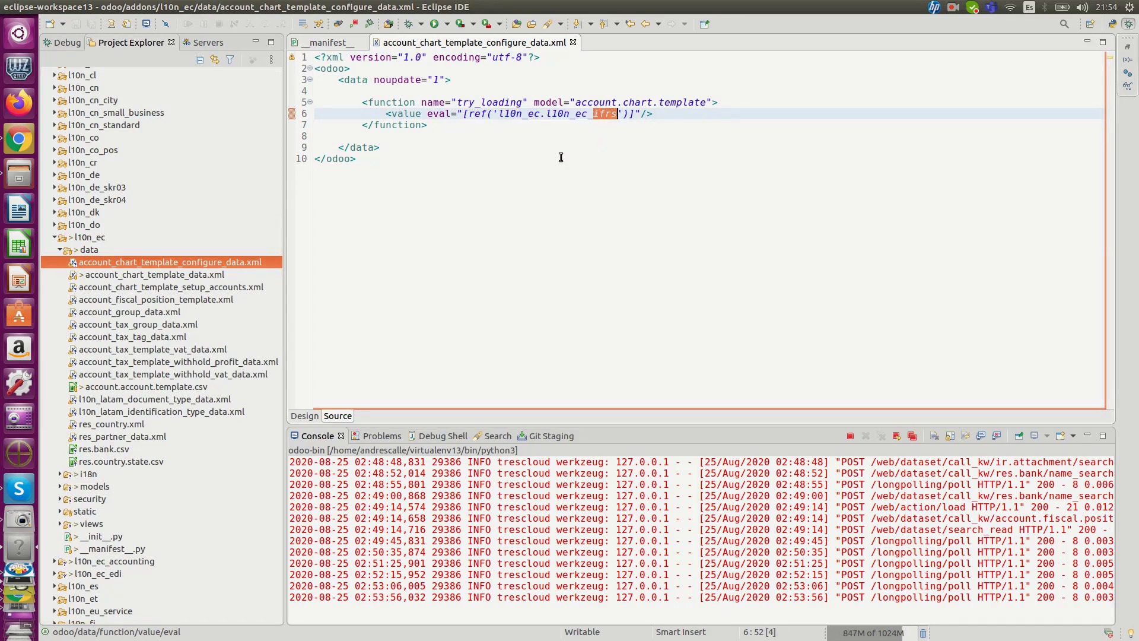
# Step: Open account_chart_template_data.xml and highlight the cash account code prefix, and open account_chart_template_setup_accounts.xml to view the default accounts
pyautogui.doubleClick(175, 274)
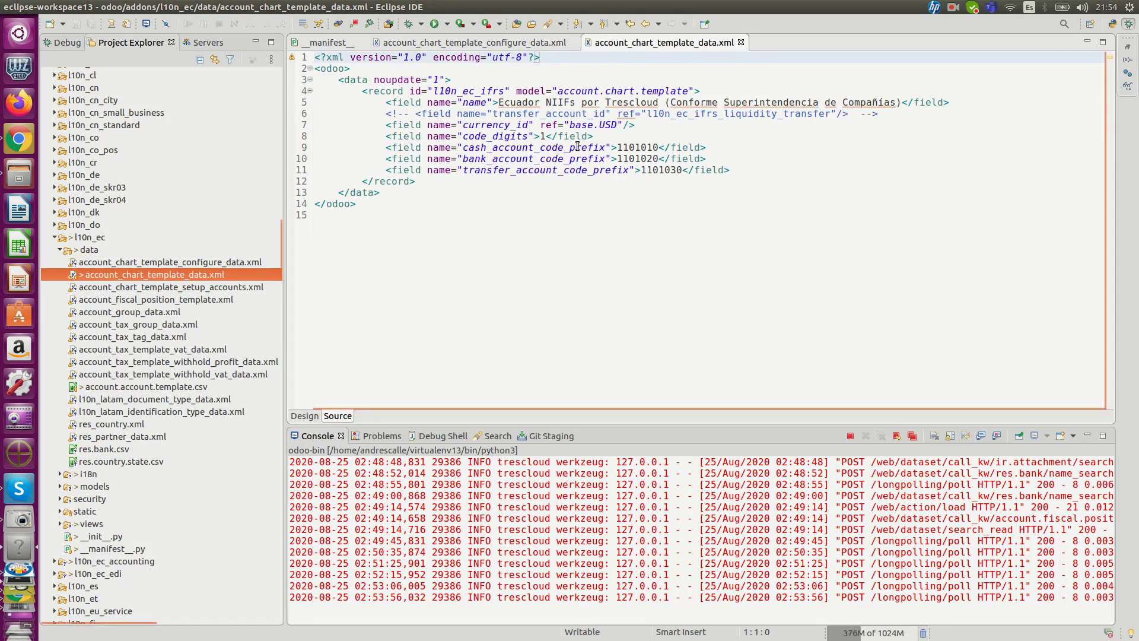
pyautogui.doubleClick(629, 147)
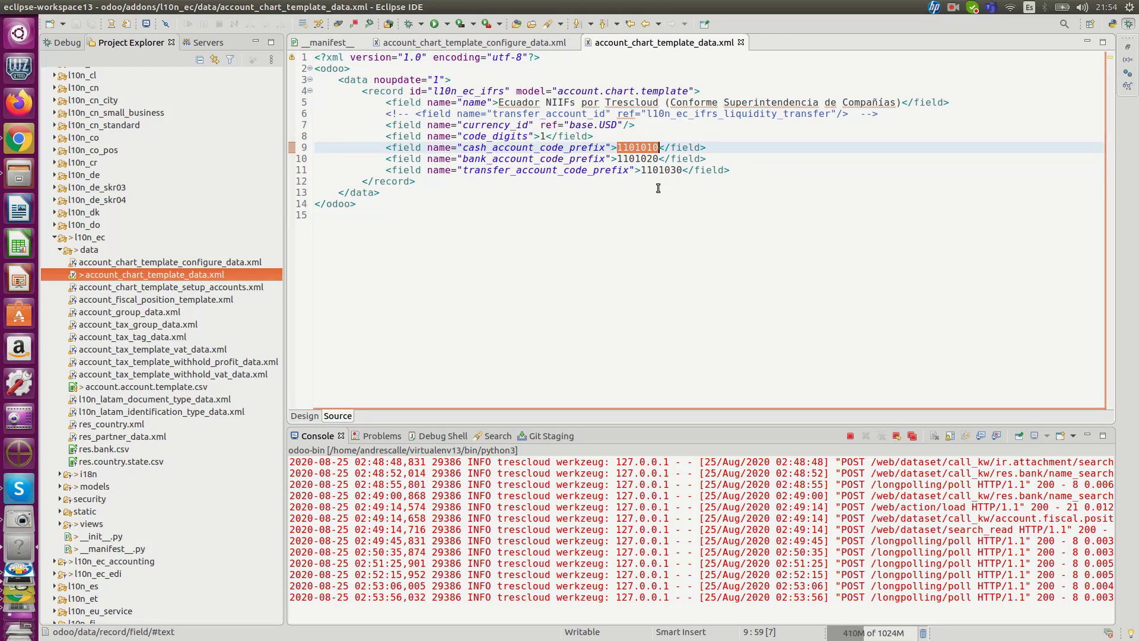
pyautogui.doubleClick(176, 287)
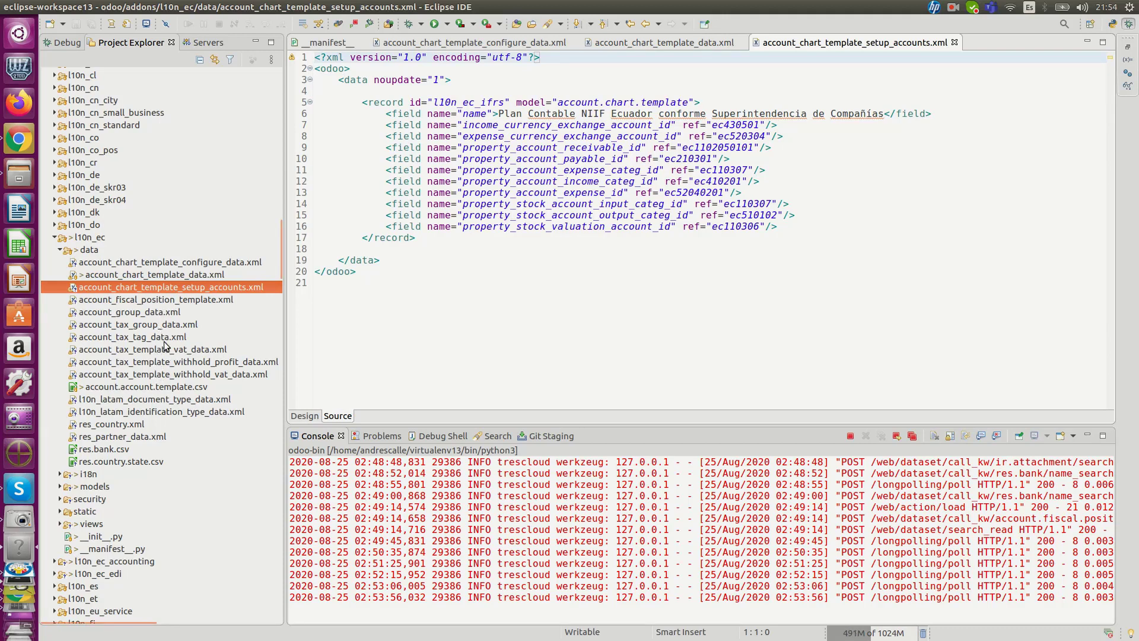
# Step: Open account_tax_template_withhold_profit_data.xml and examine the tax_withhold_profit_303 record's name, rate, amount, l10n_ec codes, tax tag and tax group
pyautogui.doubleClick(232, 363)
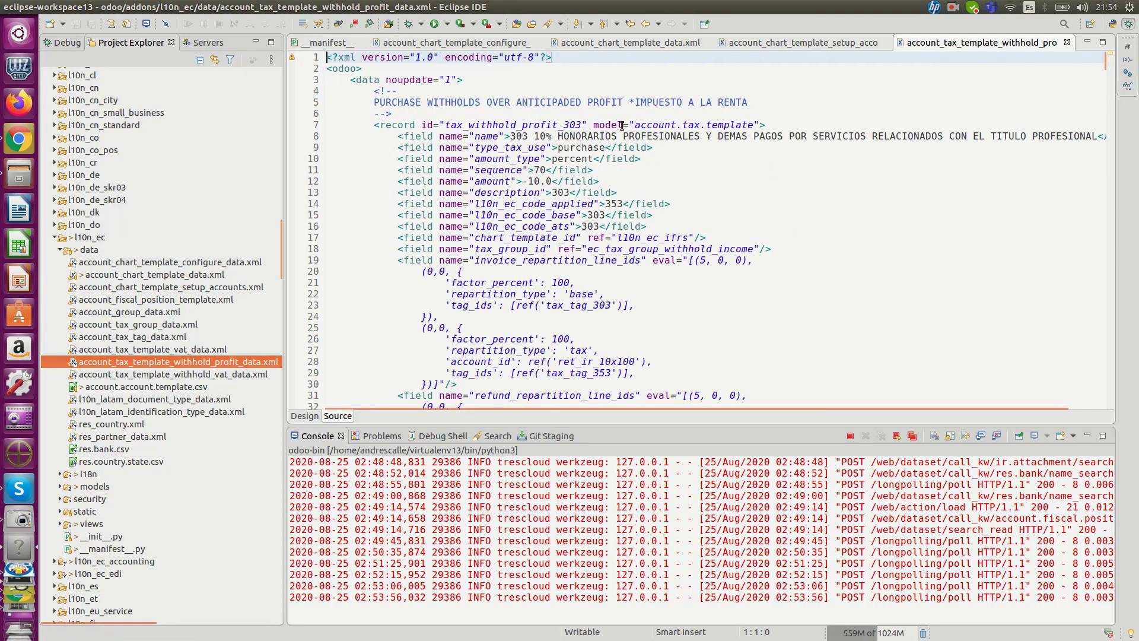
pyautogui.moveTo(510, 136); pyautogui.dragTo(898, 136)
pyautogui.doubleClick(539, 137)
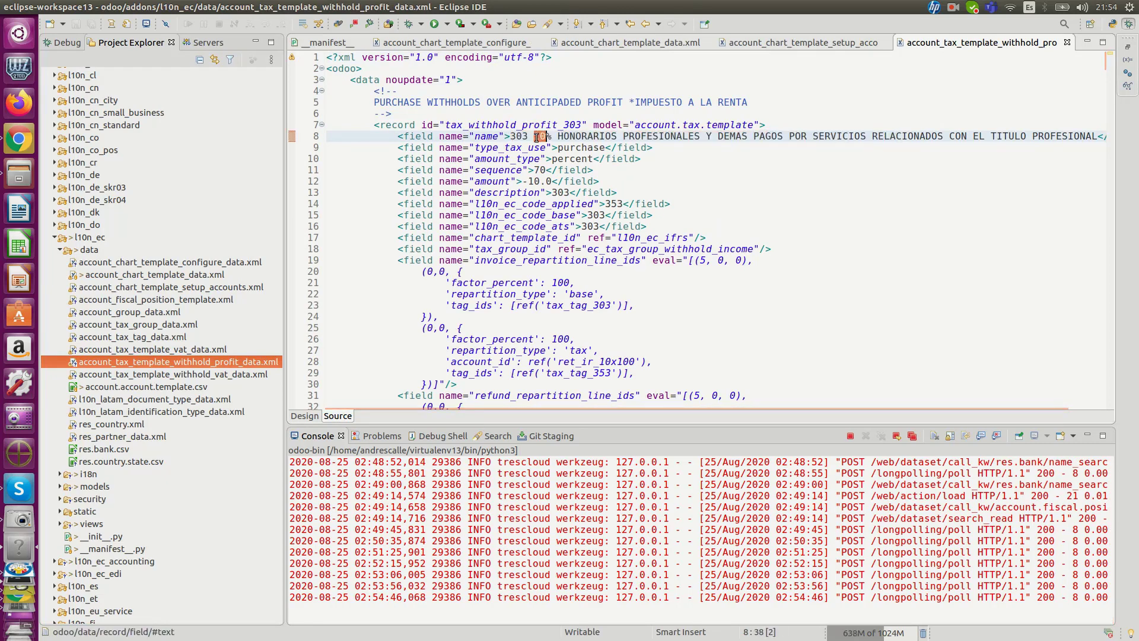
pyautogui.doubleClick(528, 181)
pyautogui.click(569, 193)
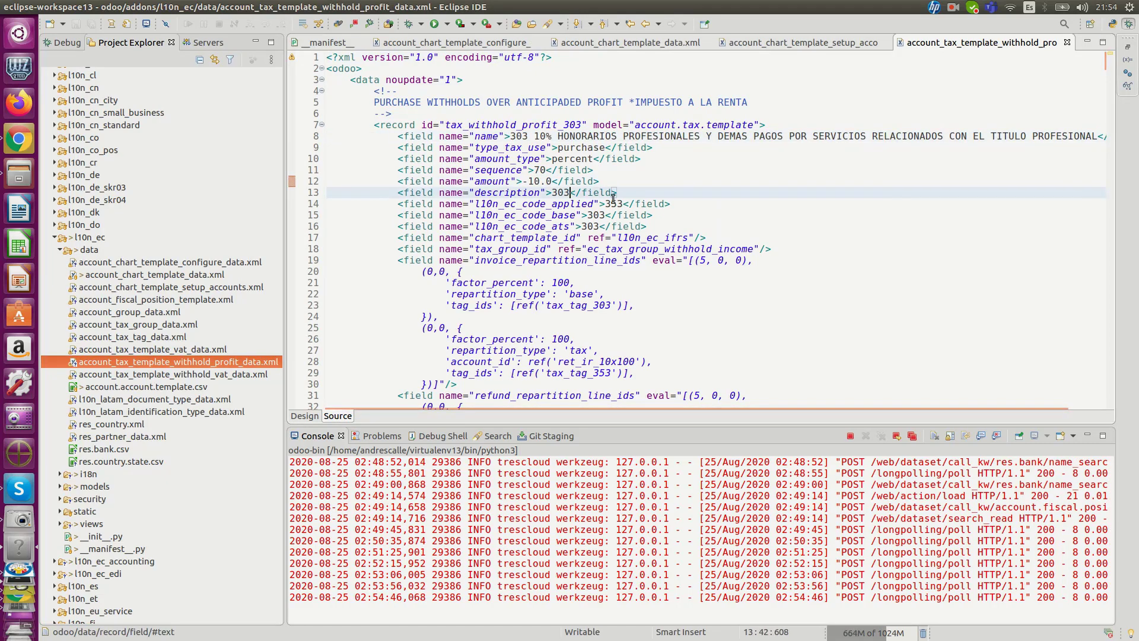
pyautogui.moveTo(503, 203); pyautogui.dragTo(647, 226)
pyautogui.scroll(-3, 542, 226)
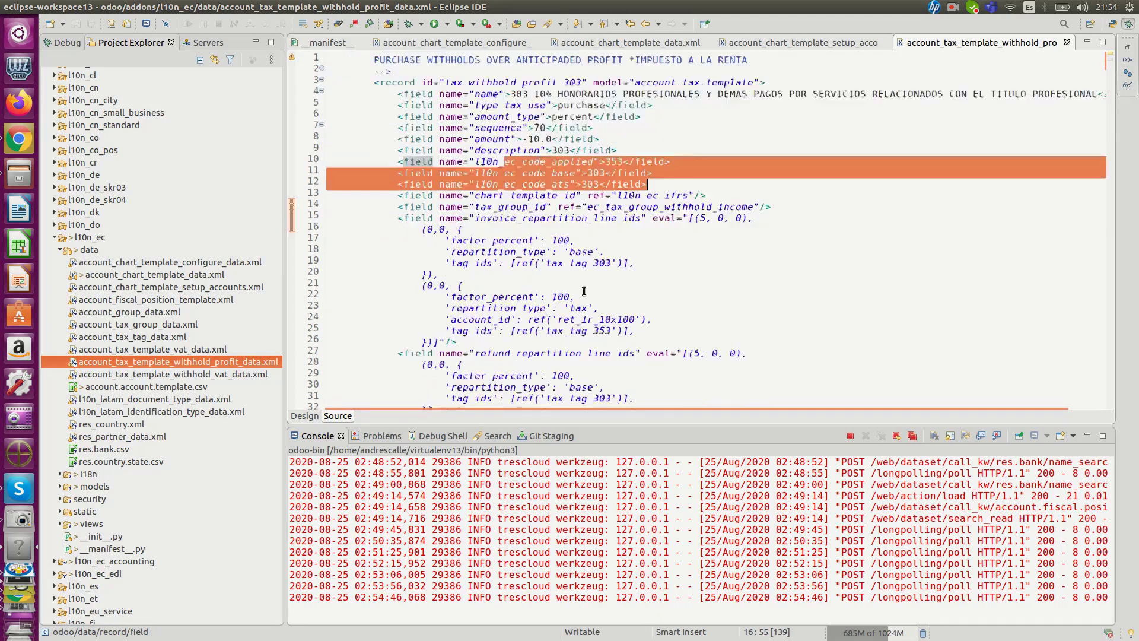
pyautogui.moveTo(544, 221); pyautogui.dragTo(624, 223)
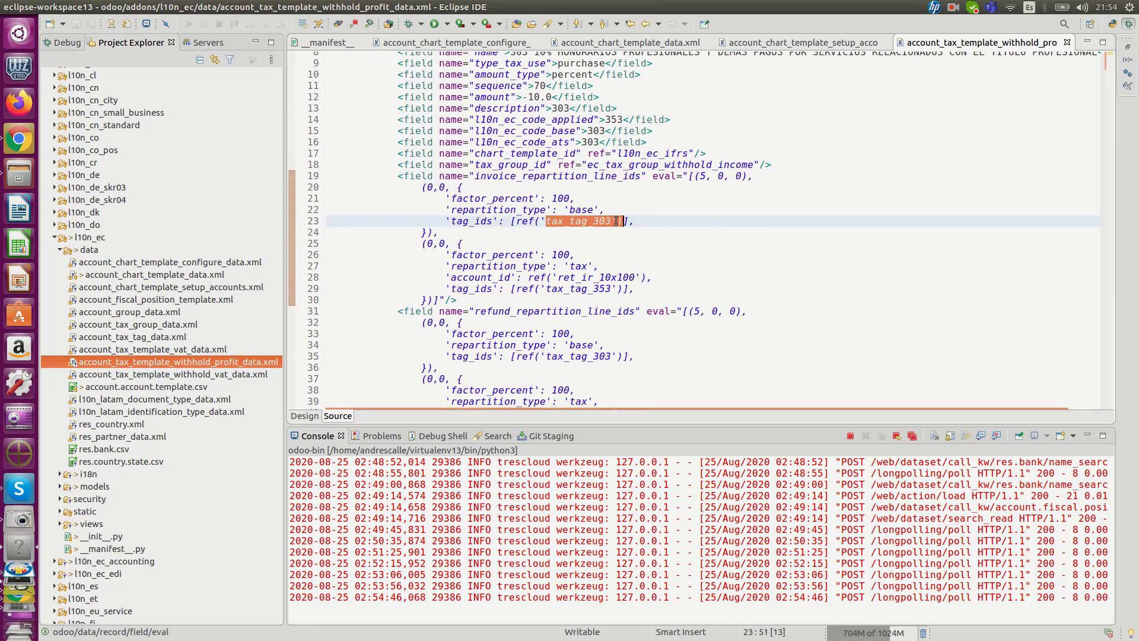
pyautogui.doubleClick(617, 166)
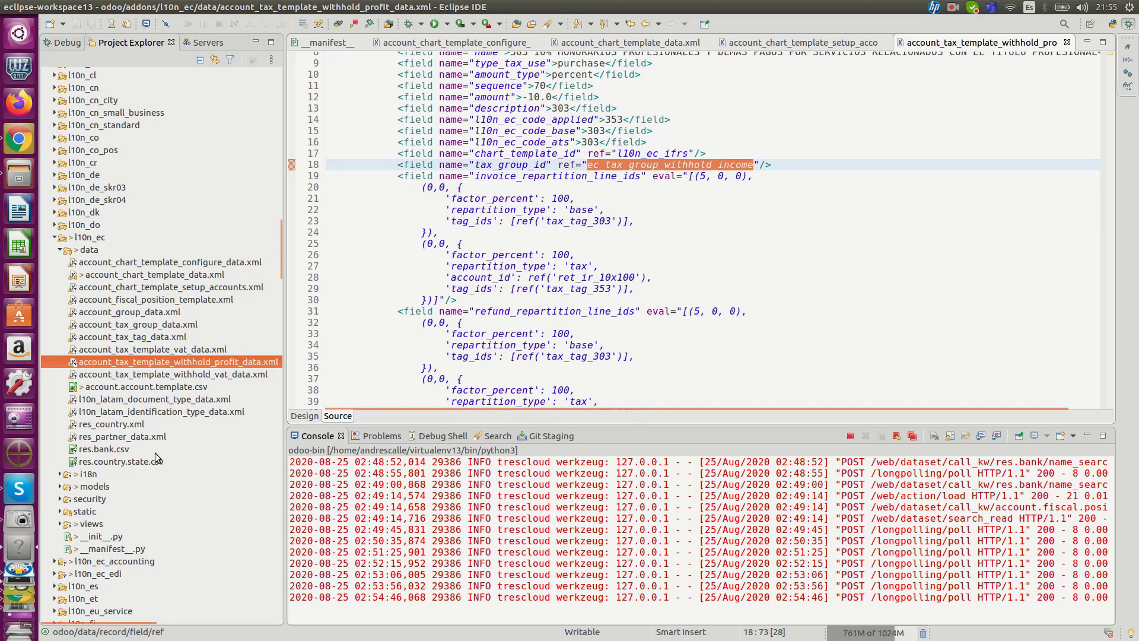
# Step: Expand l10n_ec's models folder, open account_move.py, and highlight the _get_l10n_latam_documents_domain method name in its definition
pyautogui.scroll(-3, 160, 445)
pyautogui.doubleClick(96, 375)
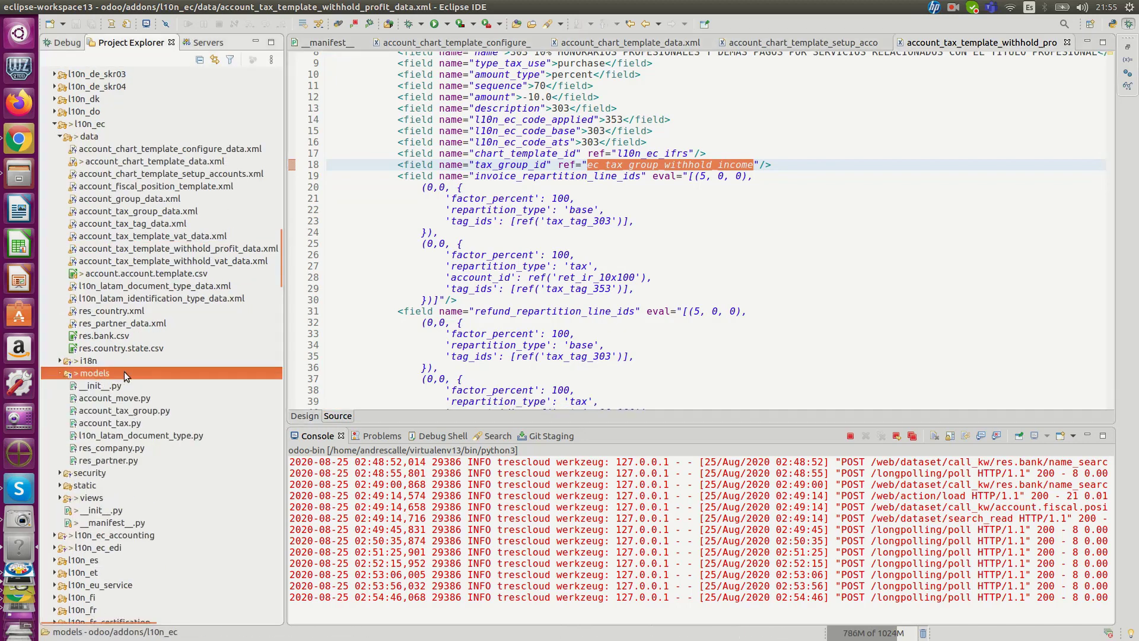
pyautogui.scroll(-3, 137, 372)
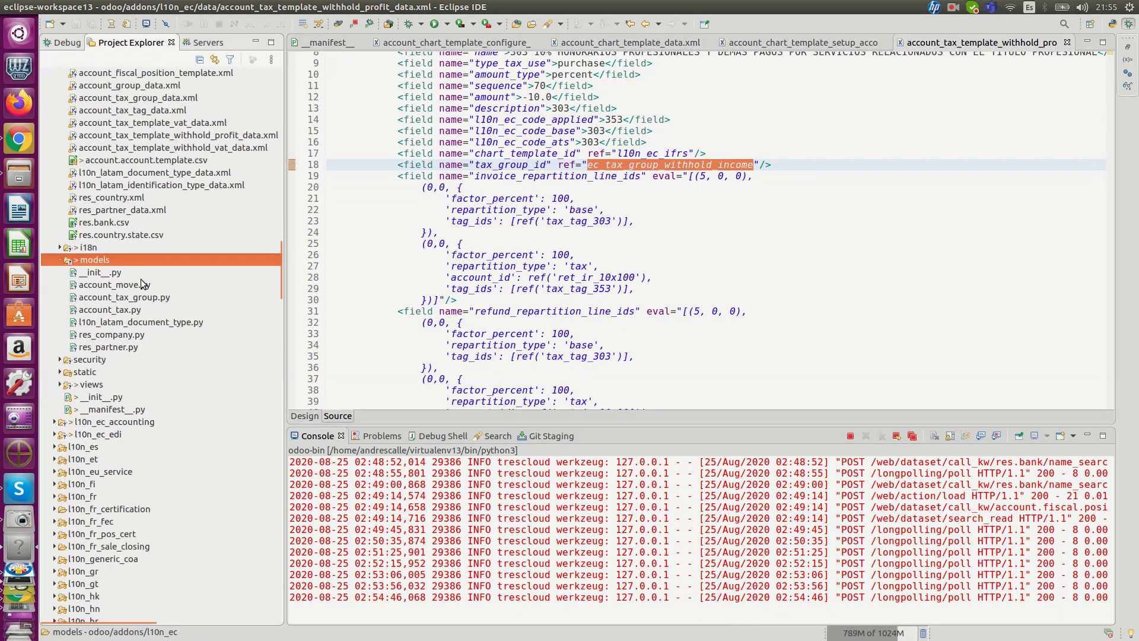
pyautogui.doubleClick(132, 284)
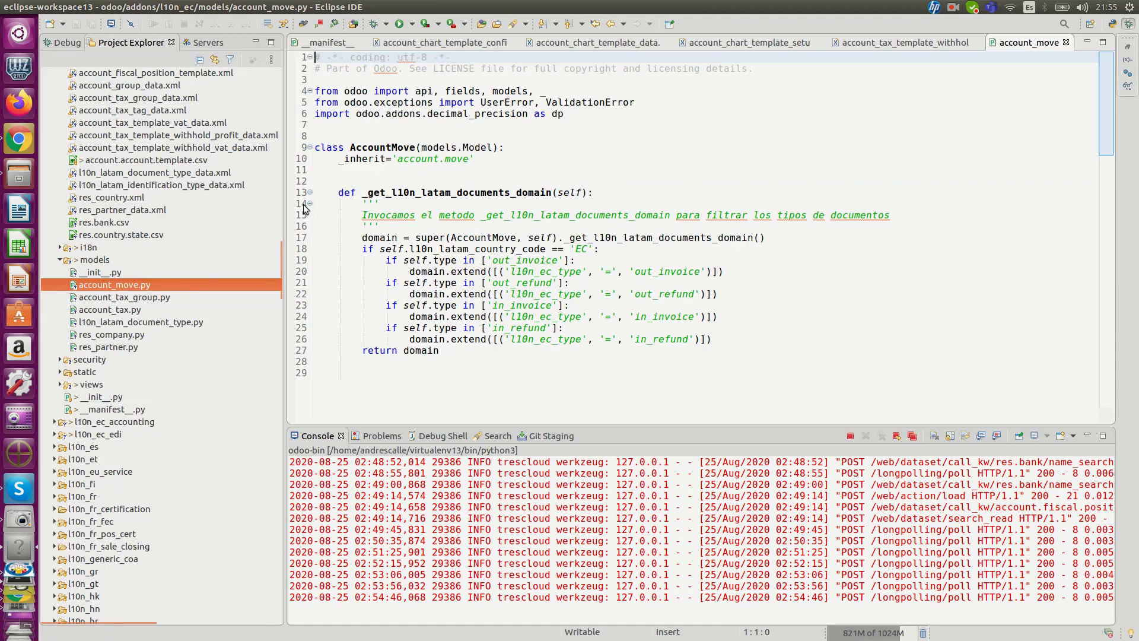
pyautogui.doubleClick(395, 192)
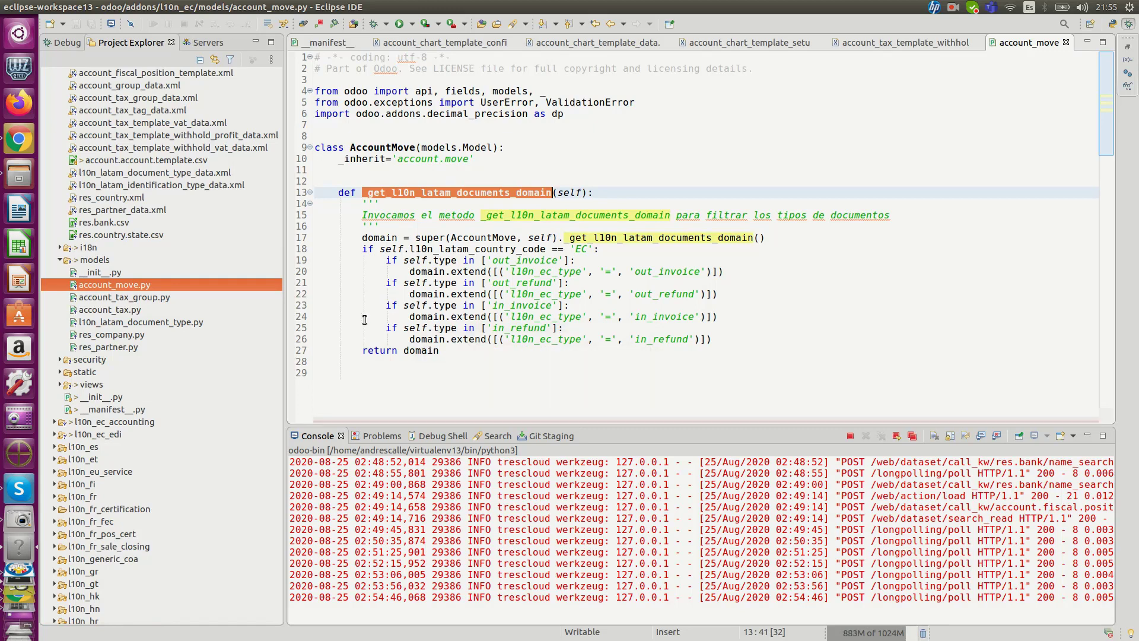
# Step: Open account_tax_group.py from the models folder and highlight the l10n_ec_type selection field
pyautogui.doubleClick(155, 298)
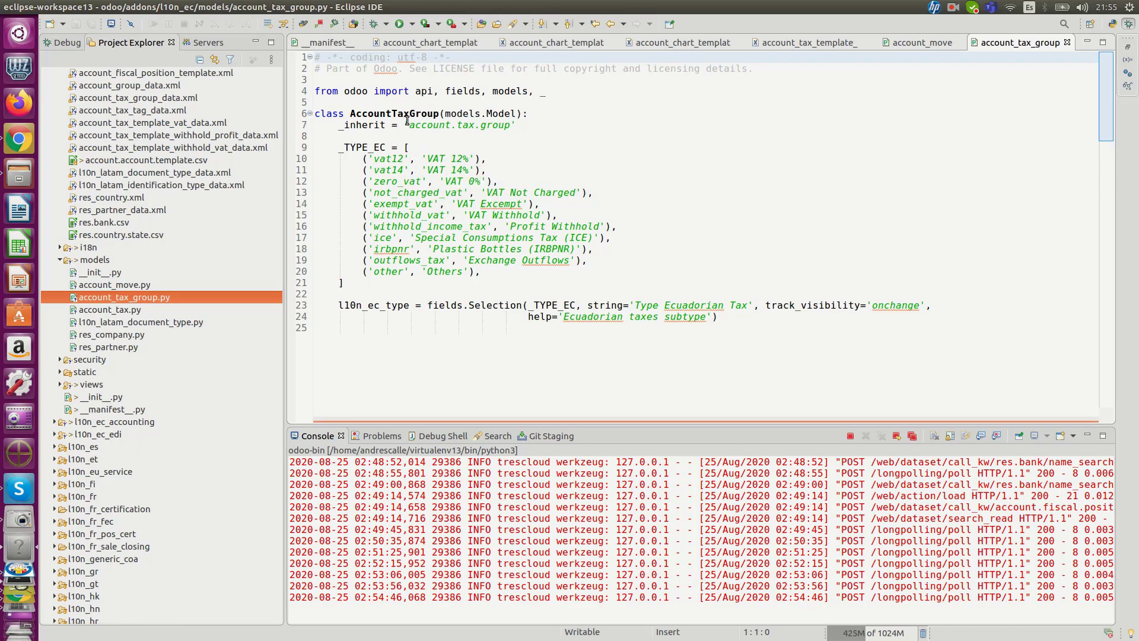
pyautogui.doubleClick(377, 305)
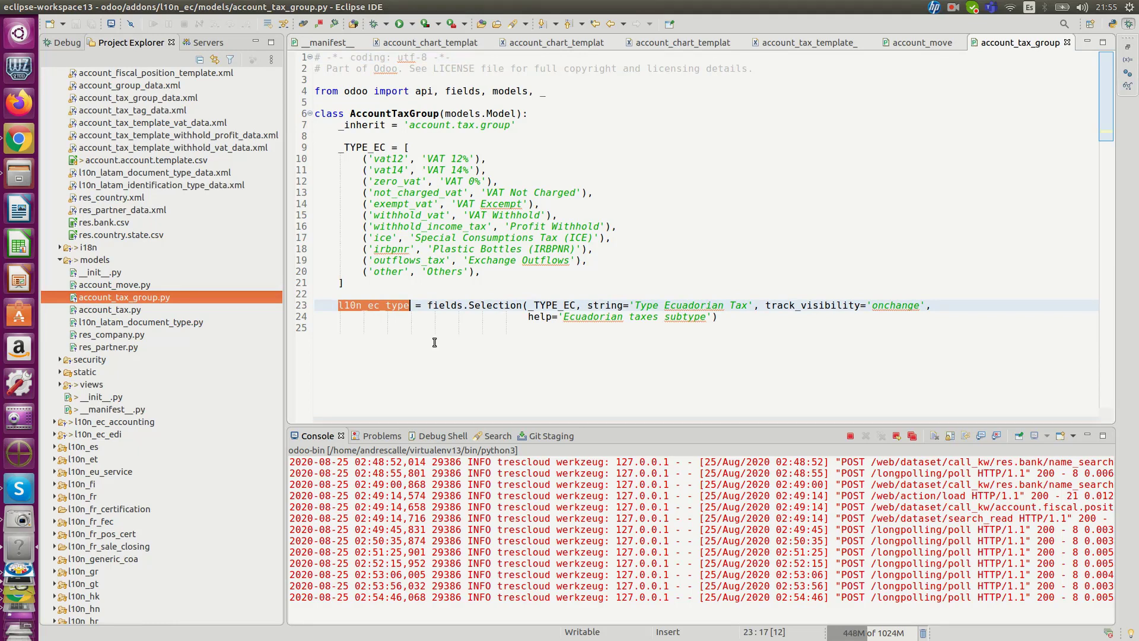
# Step: Open account_tax.py and highlight the l10n_ec_code_ats, l10n_ec_code_base and l10n_ec_code_applied field definitions in the AccountTax class
pyautogui.click(139, 309)
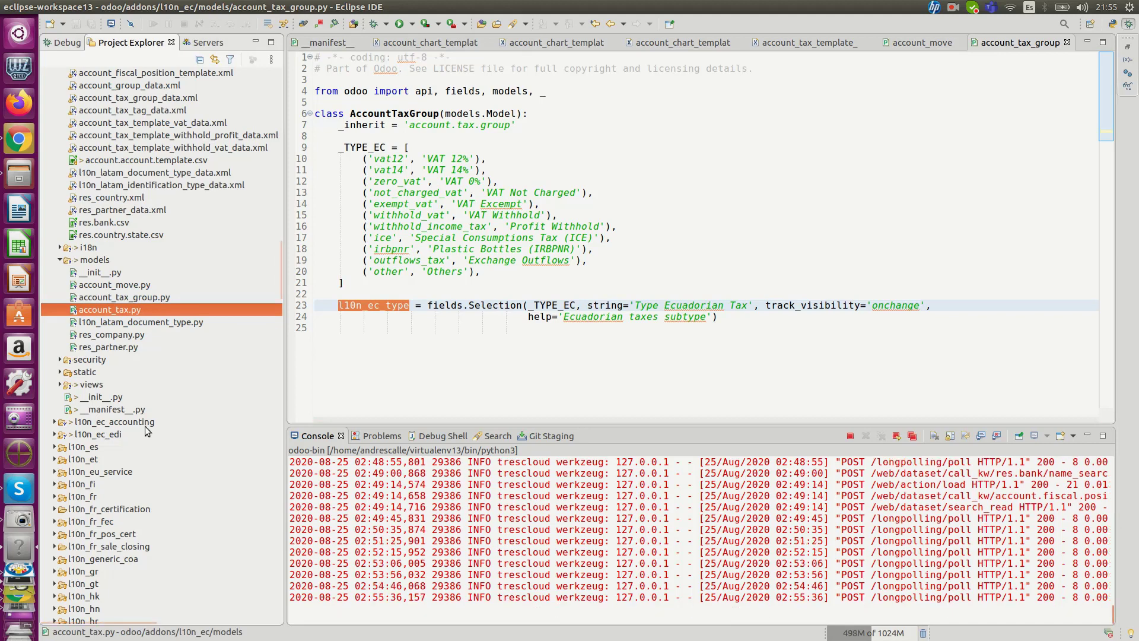
pyautogui.click(113, 435)
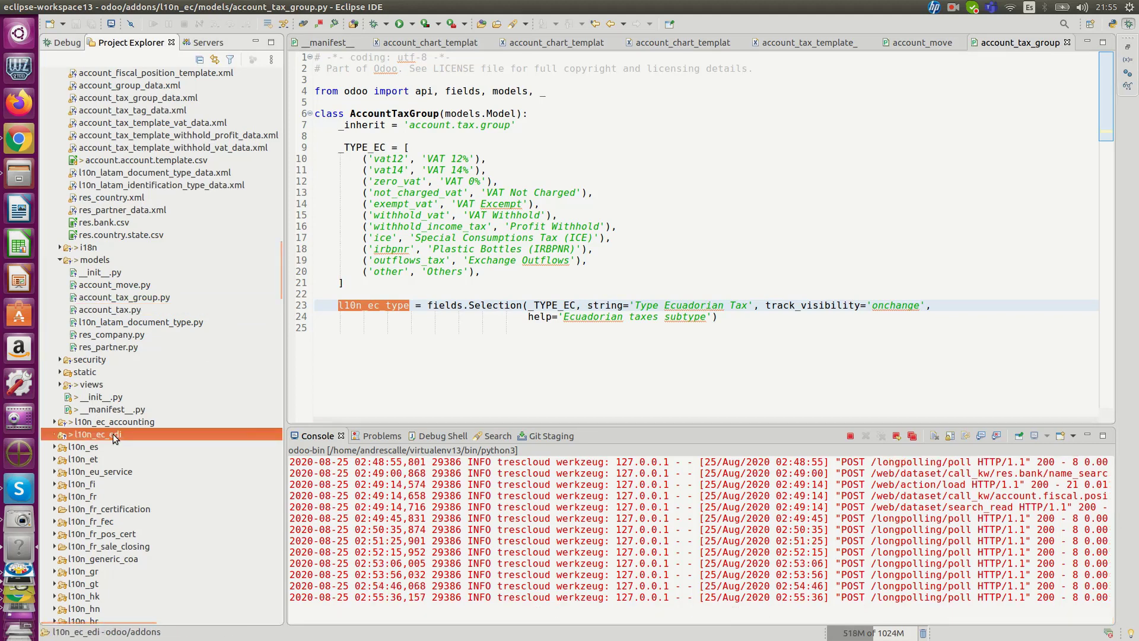
pyautogui.doubleClick(122, 309)
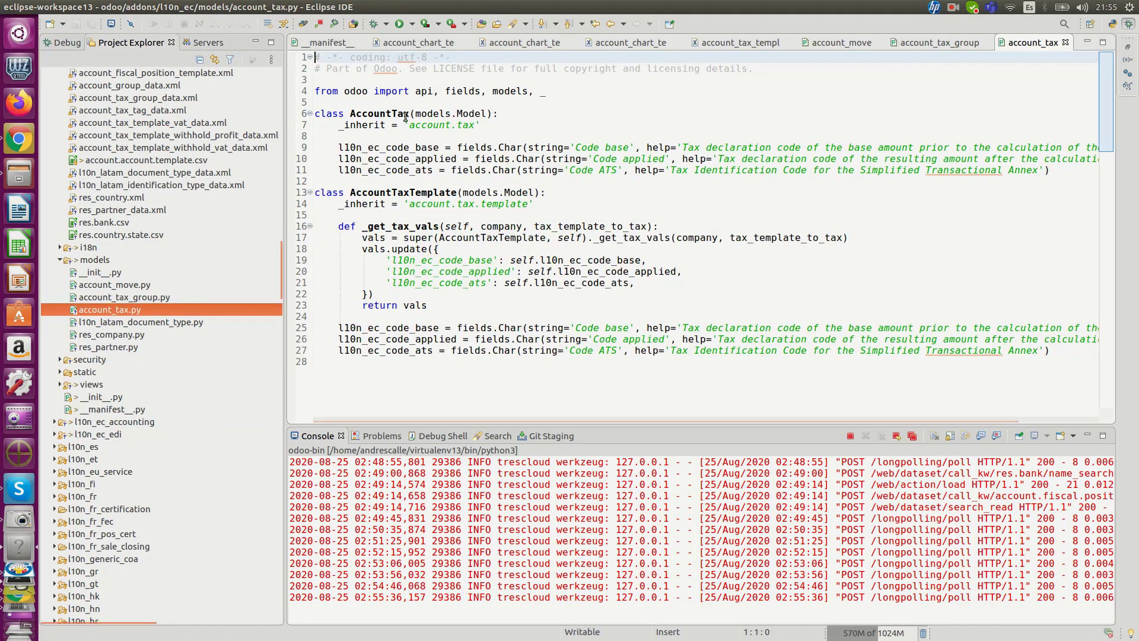
pyautogui.click(376, 168)
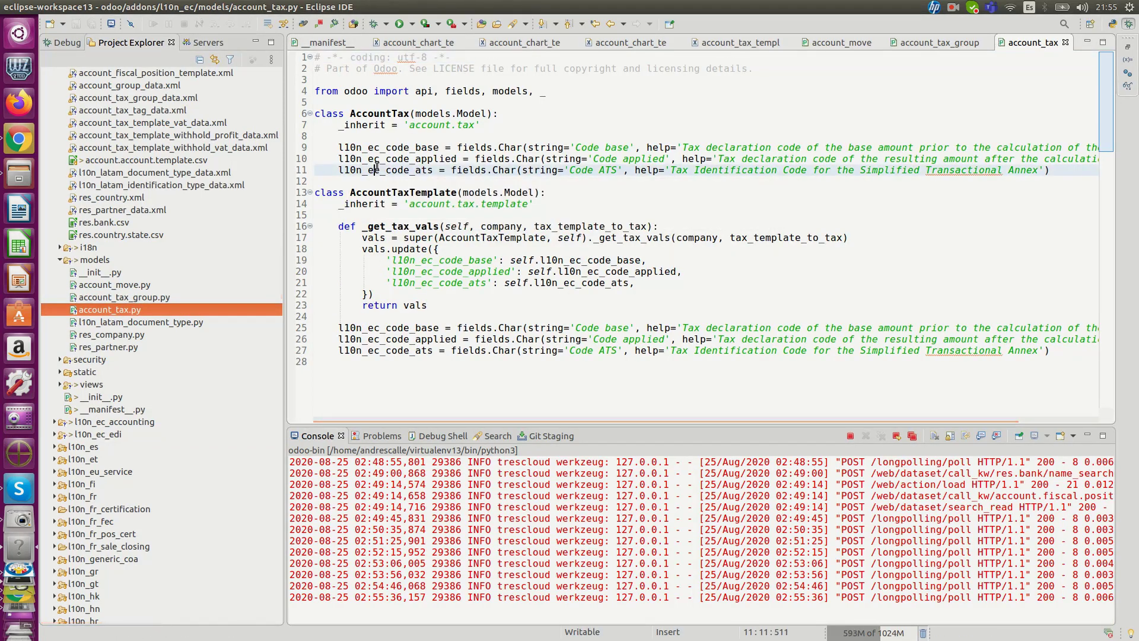
pyautogui.doubleClick(376, 168)
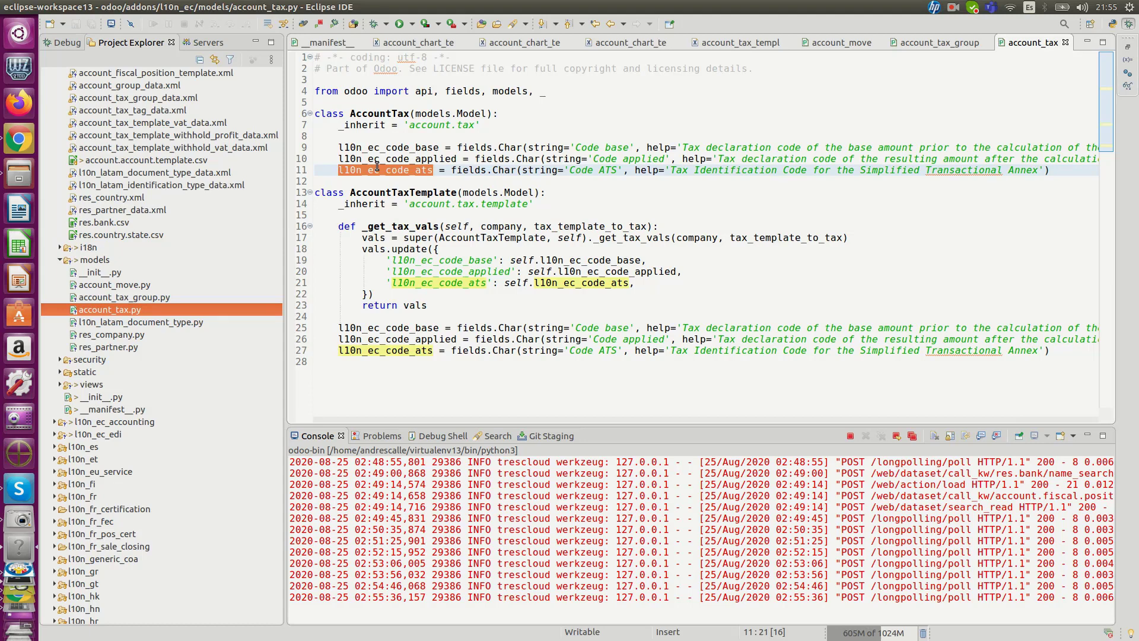
pyautogui.press('Up')
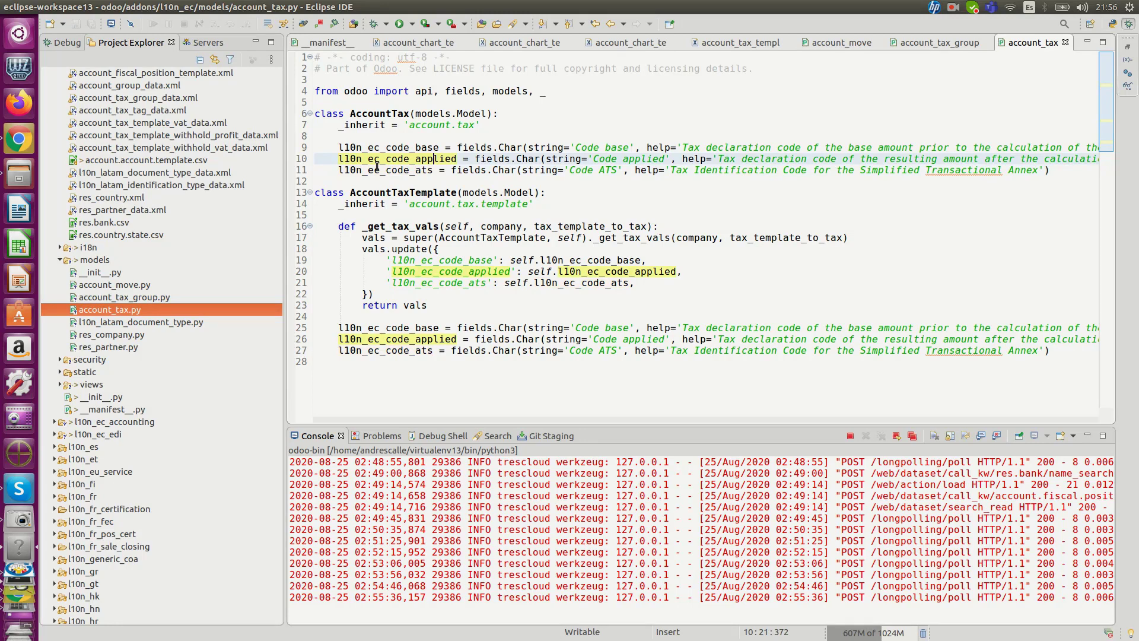
pyautogui.press('Down')
pyautogui.press('Home')
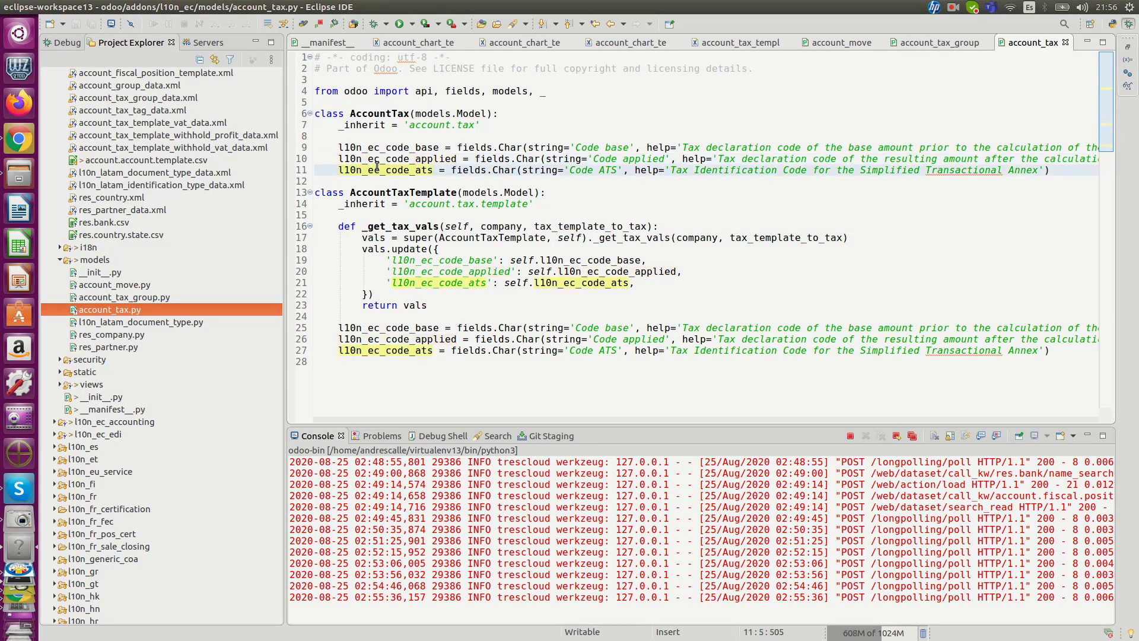
pyautogui.doubleClick(392, 149)
pyautogui.doubleClick(403, 159)
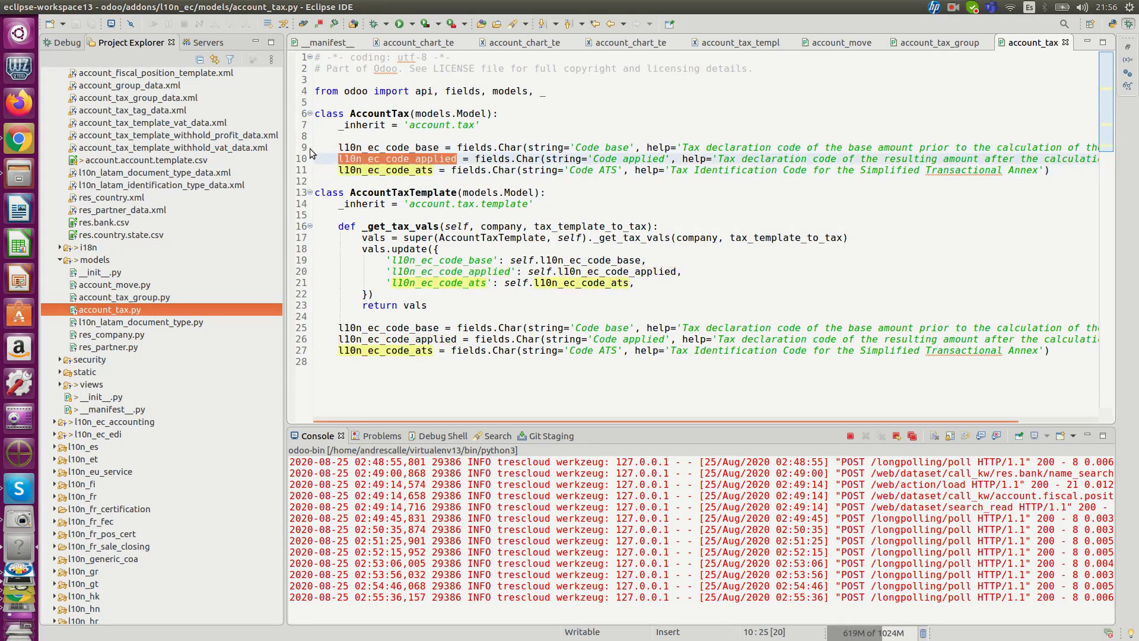
pyautogui.moveTo(313, 148); pyautogui.dragTo(315, 170)
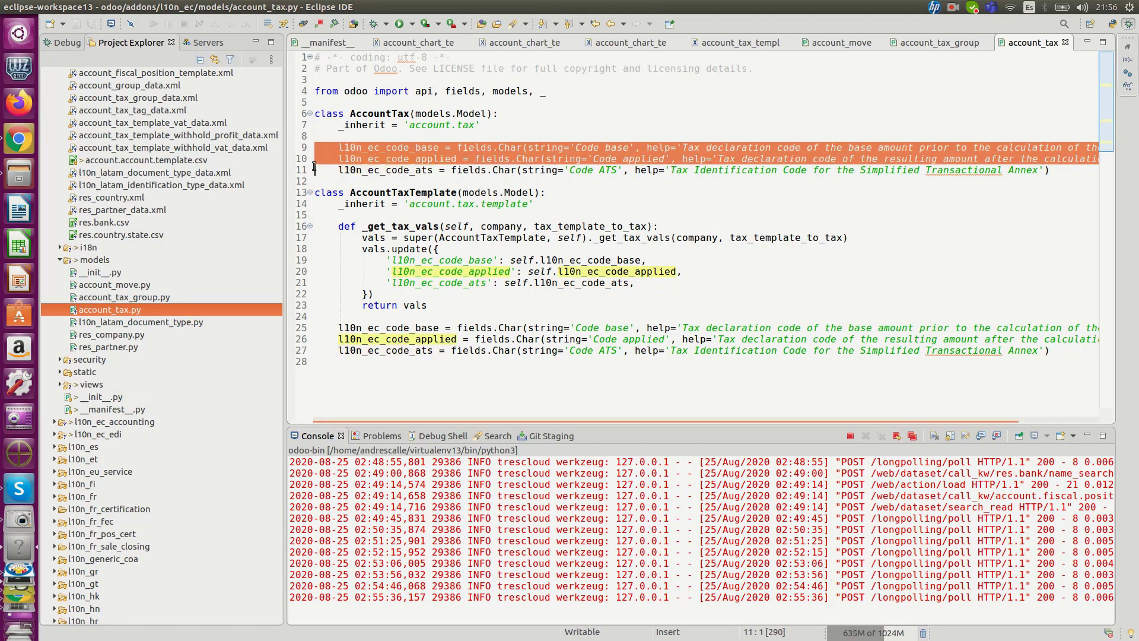
pyautogui.moveTo(401, 163)
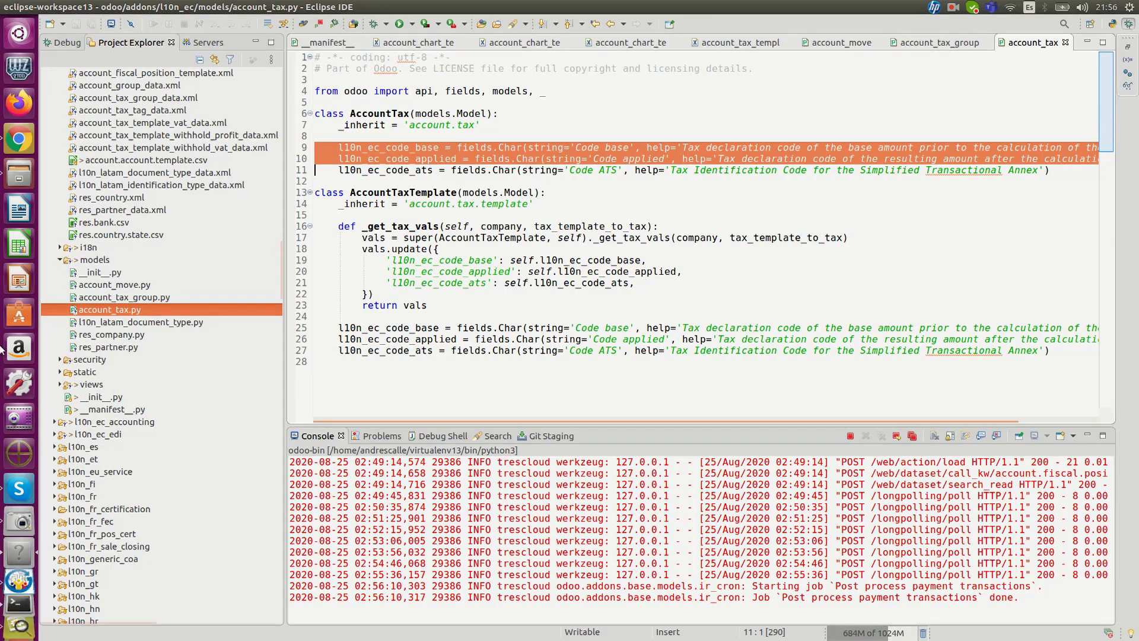
# Step: Open l10n_latam_document_type.py and highlight l10n_ec_validate_number, the last segment of its number format, and l10n_ec_authorization
pyautogui.doubleClick(190, 323)
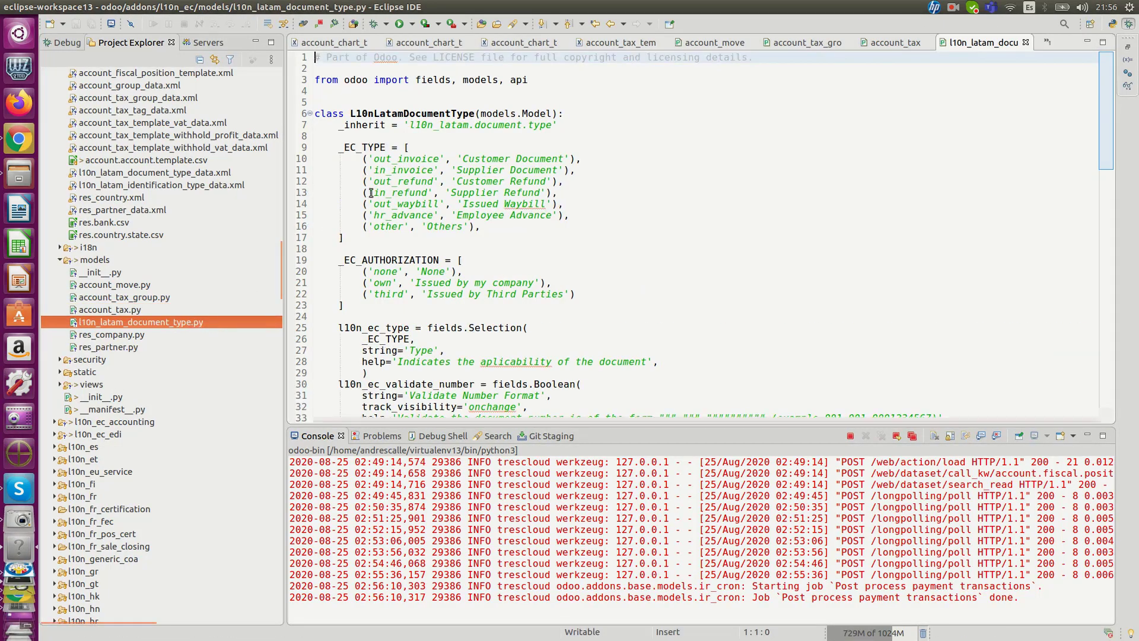
pyautogui.scroll(-4, 400, 227)
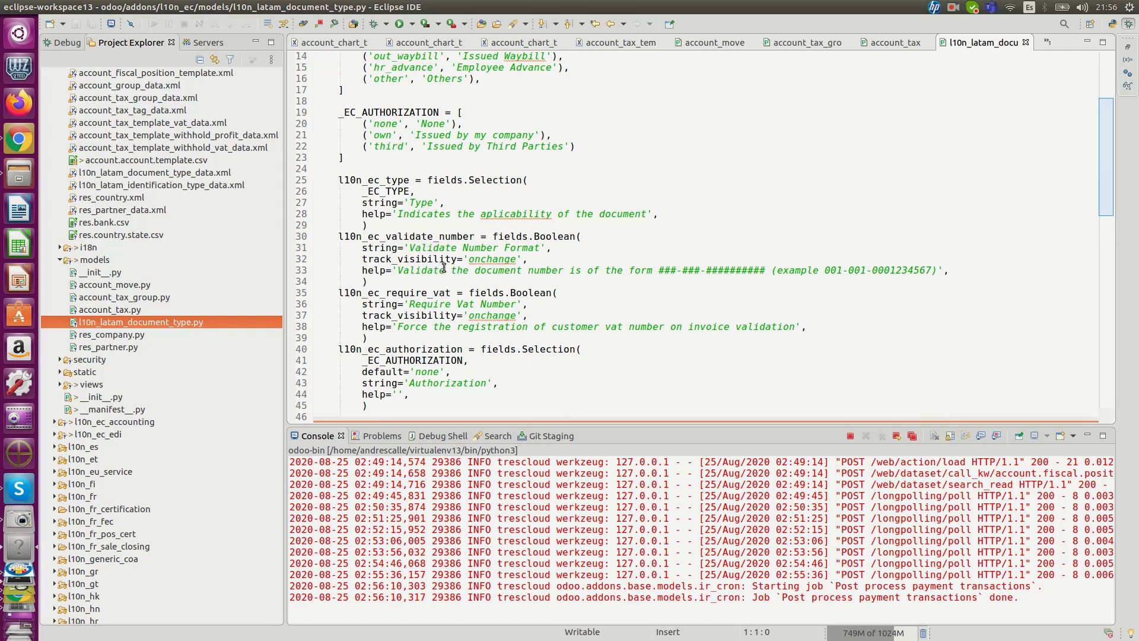
pyautogui.doubleClick(433, 236)
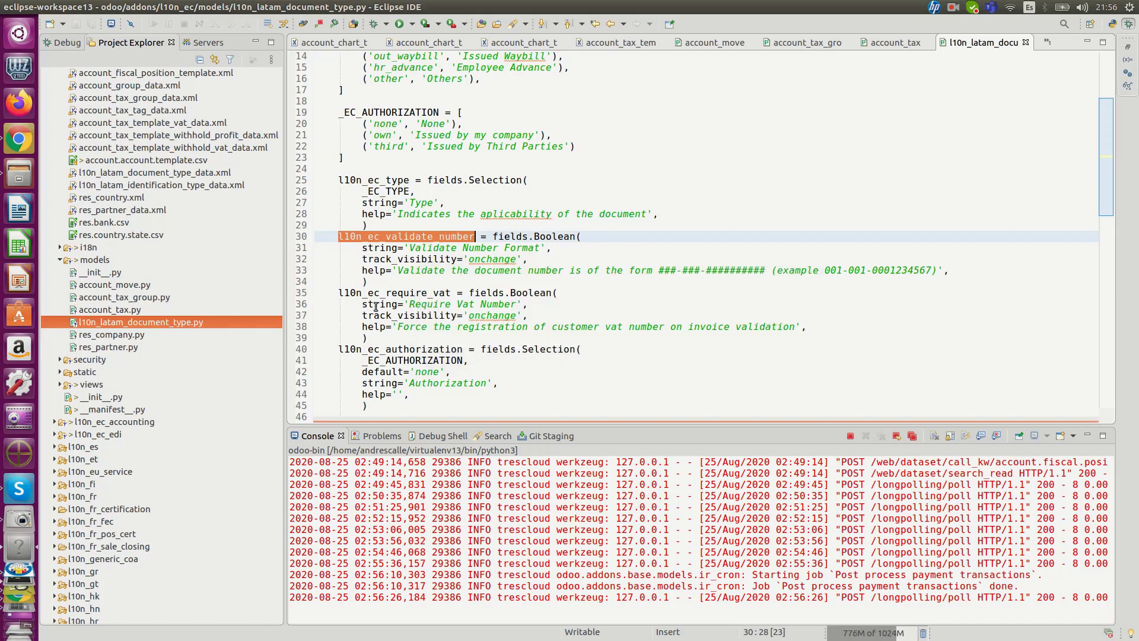
pyautogui.click(664, 270)
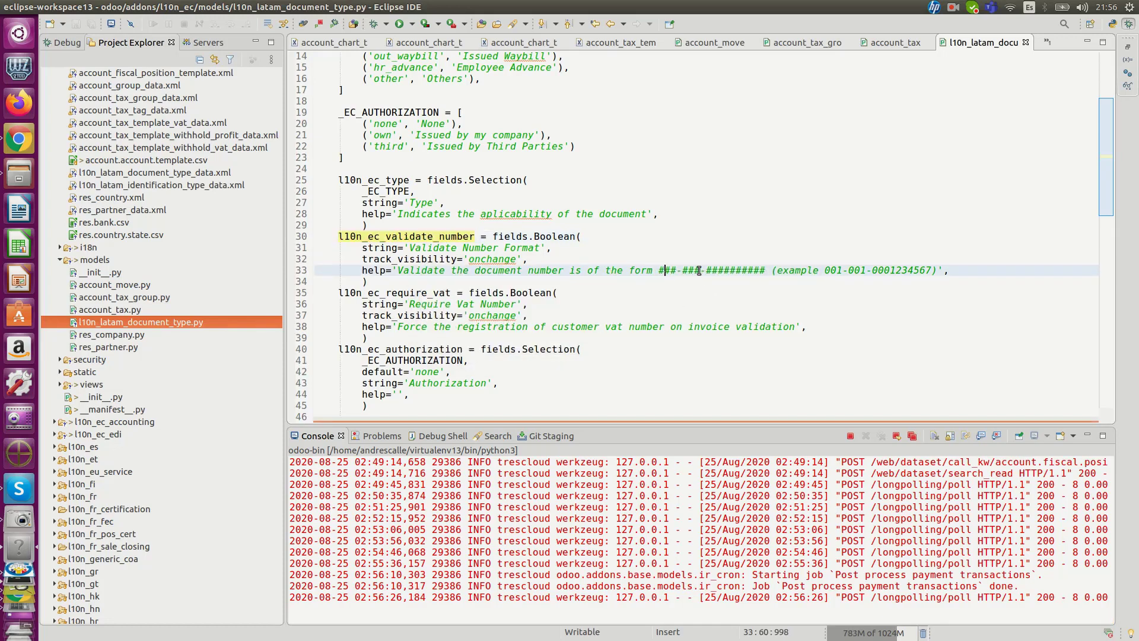
pyautogui.click(730, 270)
pyautogui.moveTo(706, 269); pyautogui.dragTo(764, 268)
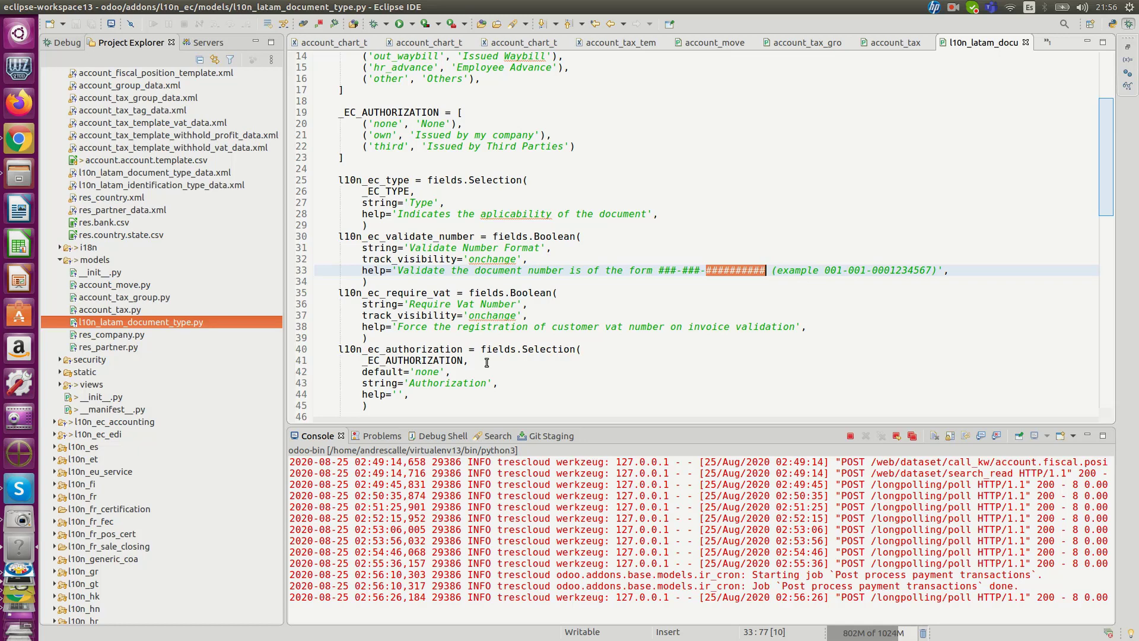
pyautogui.doubleClick(403, 351)
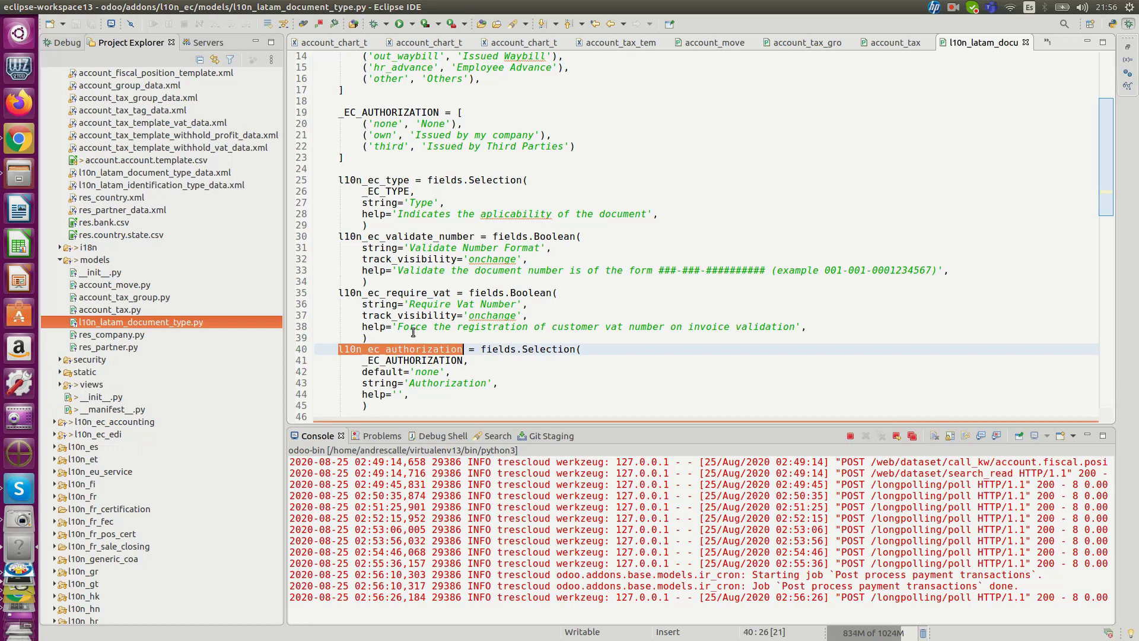
# Step: Open res_company.py, highlight the whole _localization_use_documents method in the Company class, and clear the selection
pyautogui.click(132, 335)
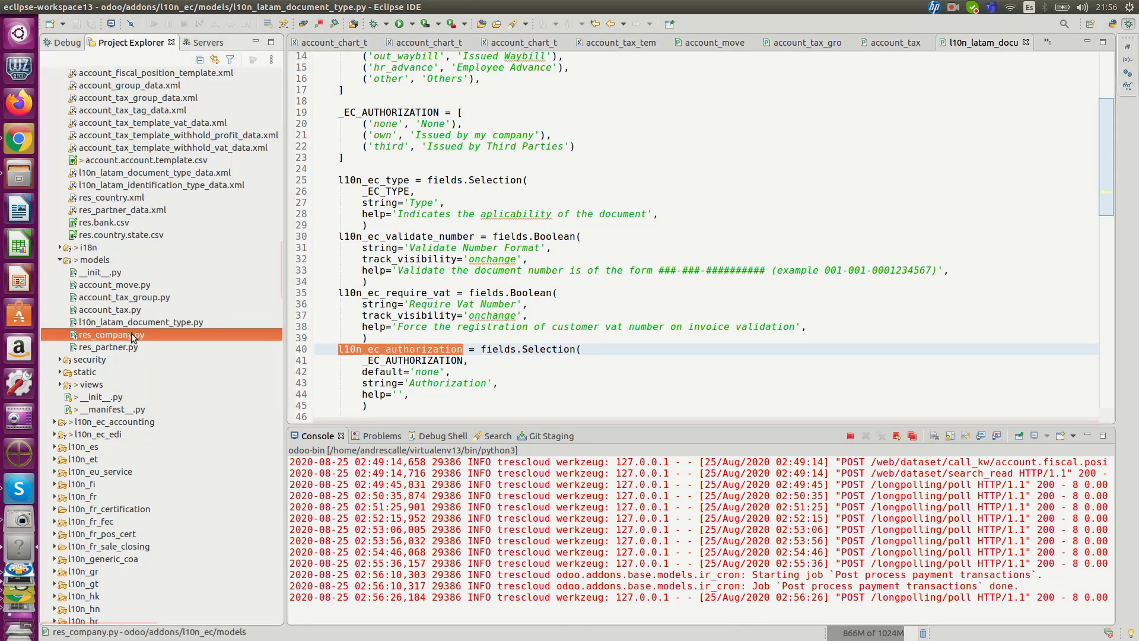
pyautogui.doubleClick(132, 335)
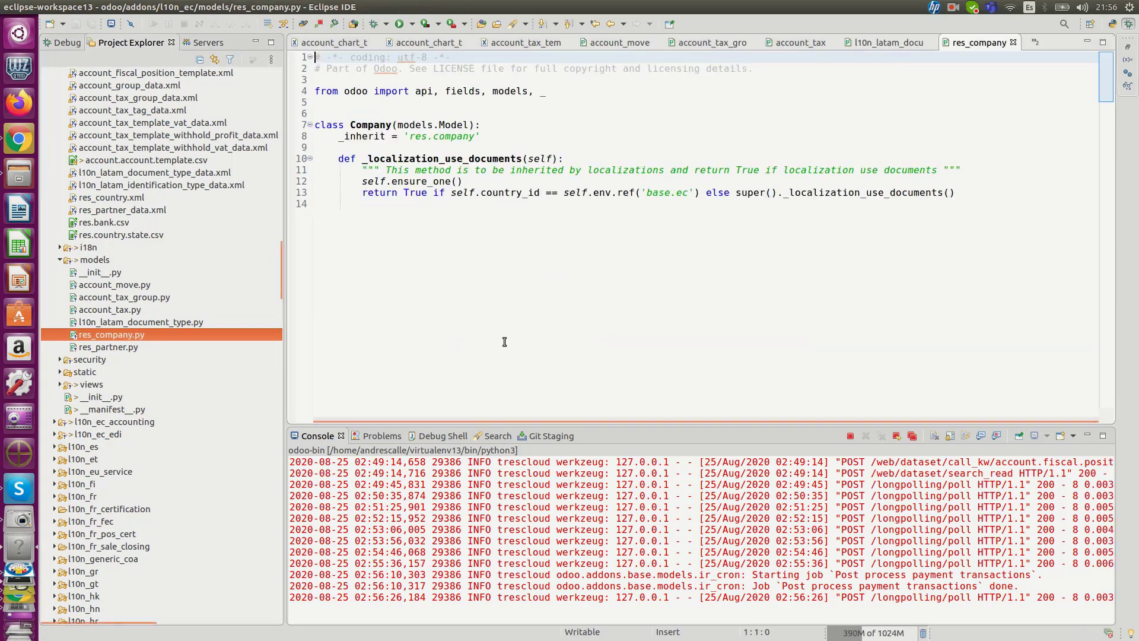
pyautogui.moveTo(319, 161); pyautogui.dragTo(647, 203)
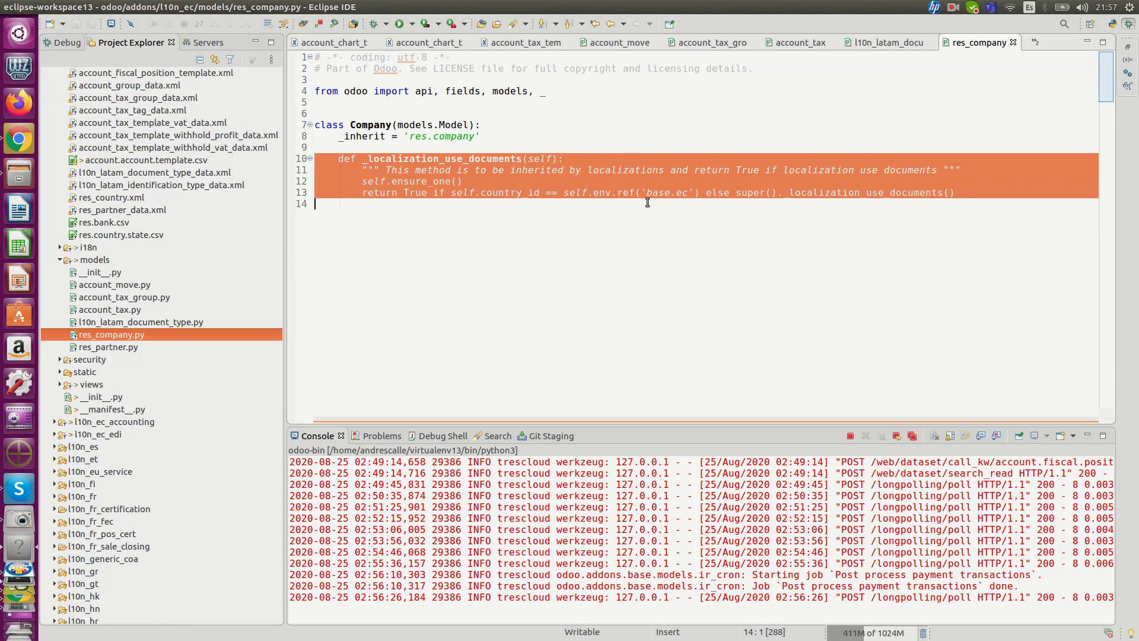
pyautogui.click(676, 225)
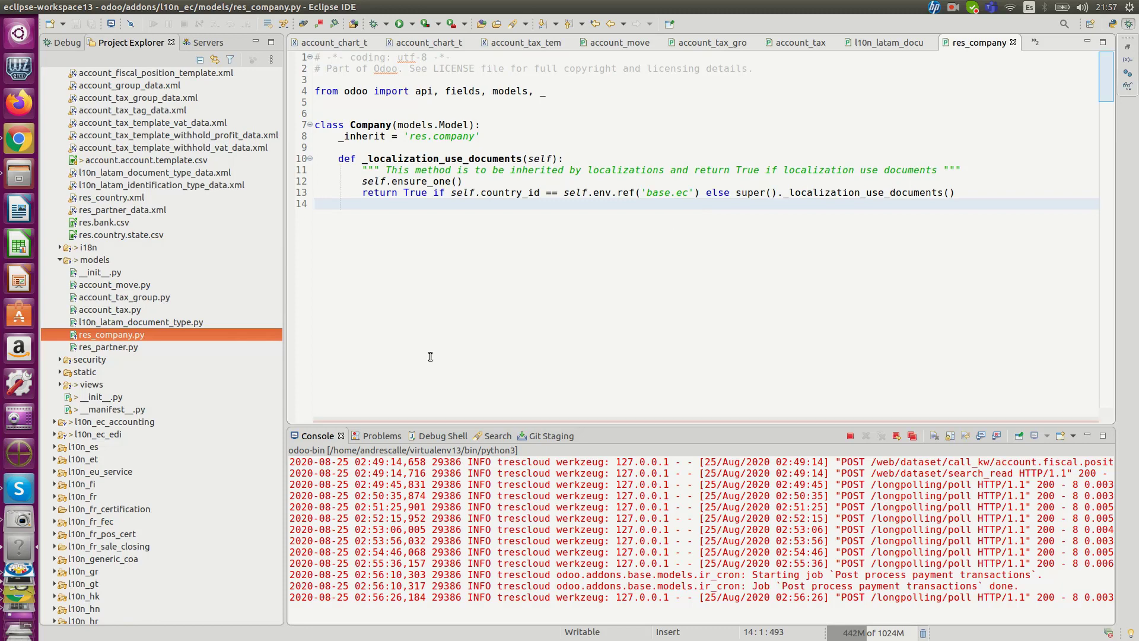
# Step: Open res_partner.py and highlight the all-nines number excluded from RUC validation in check_vat_ec
pyautogui.doubleClick(158, 348)
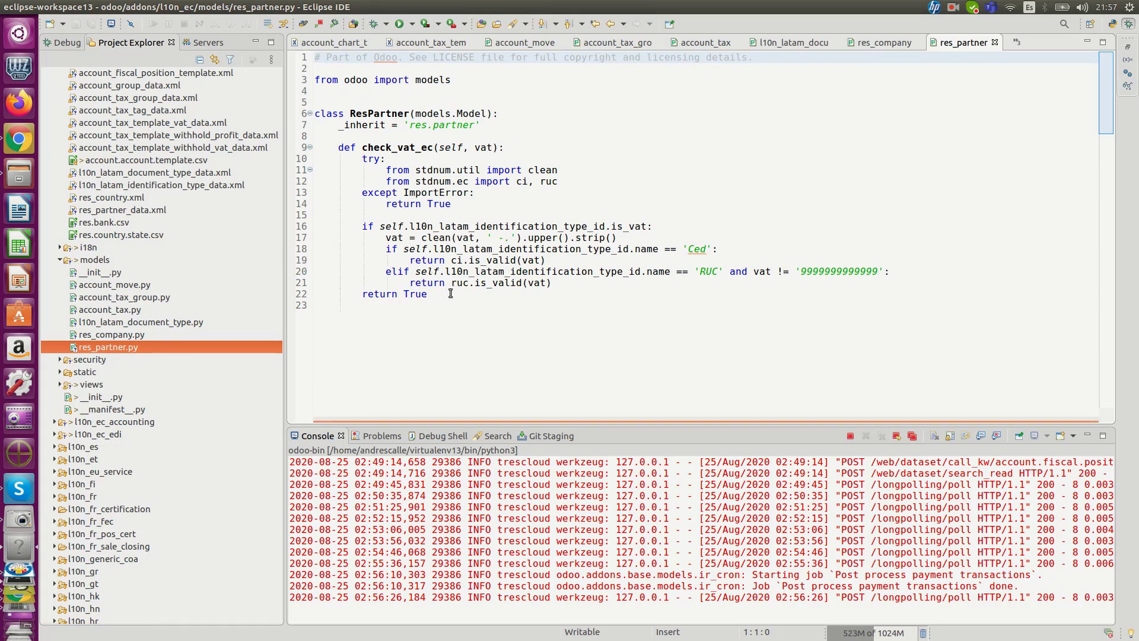
pyautogui.click(820, 272)
pyautogui.doubleClick(820, 271)
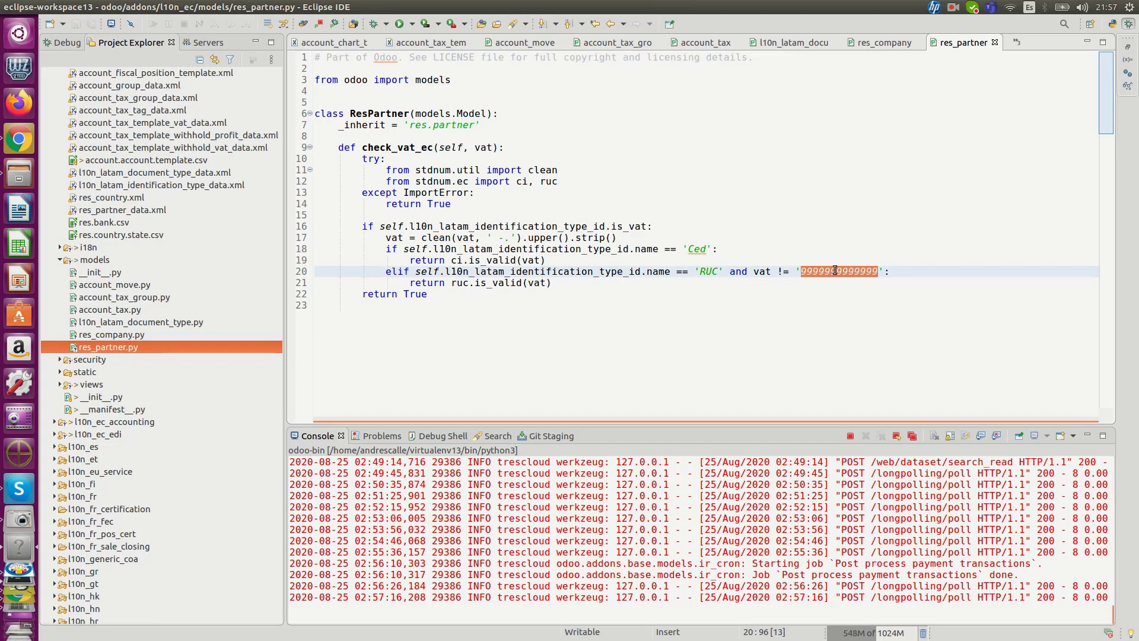